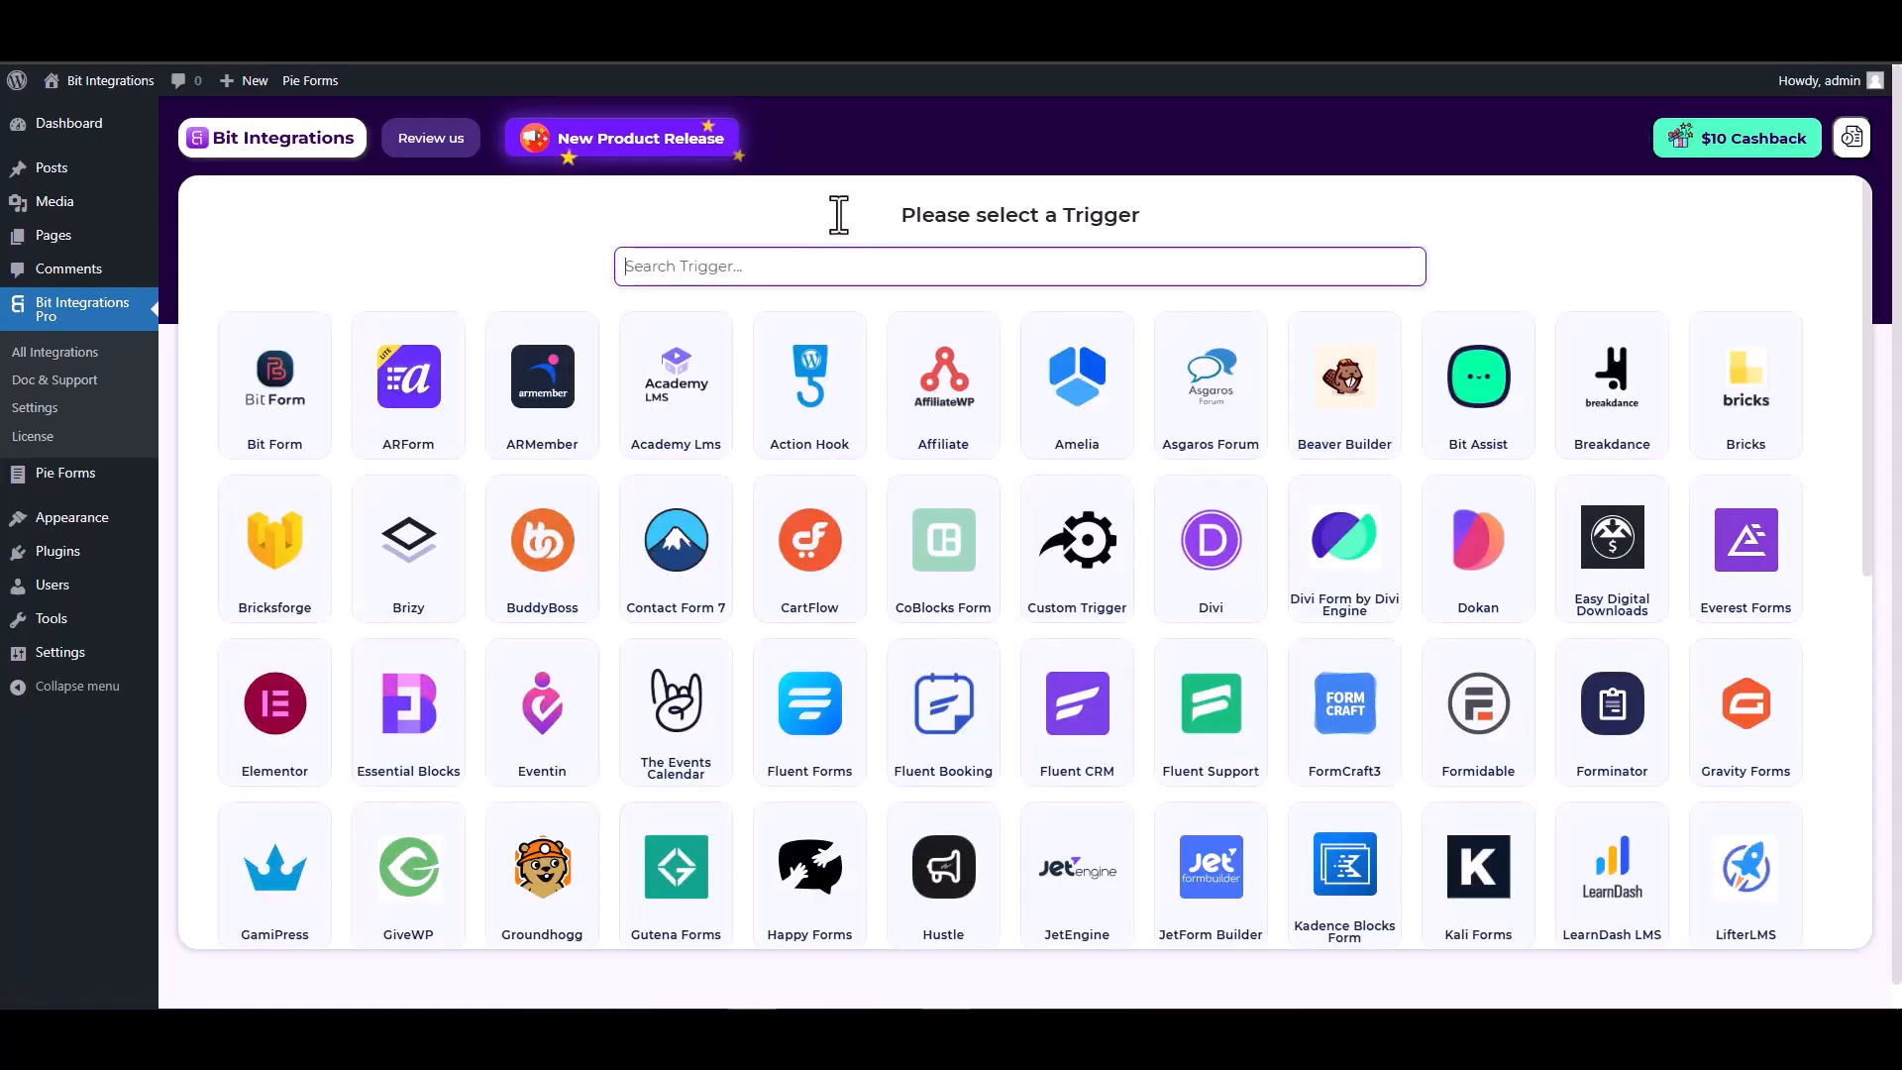
Search 'pie' among triggers and select Pie Forms as the trigger.
type("pie")
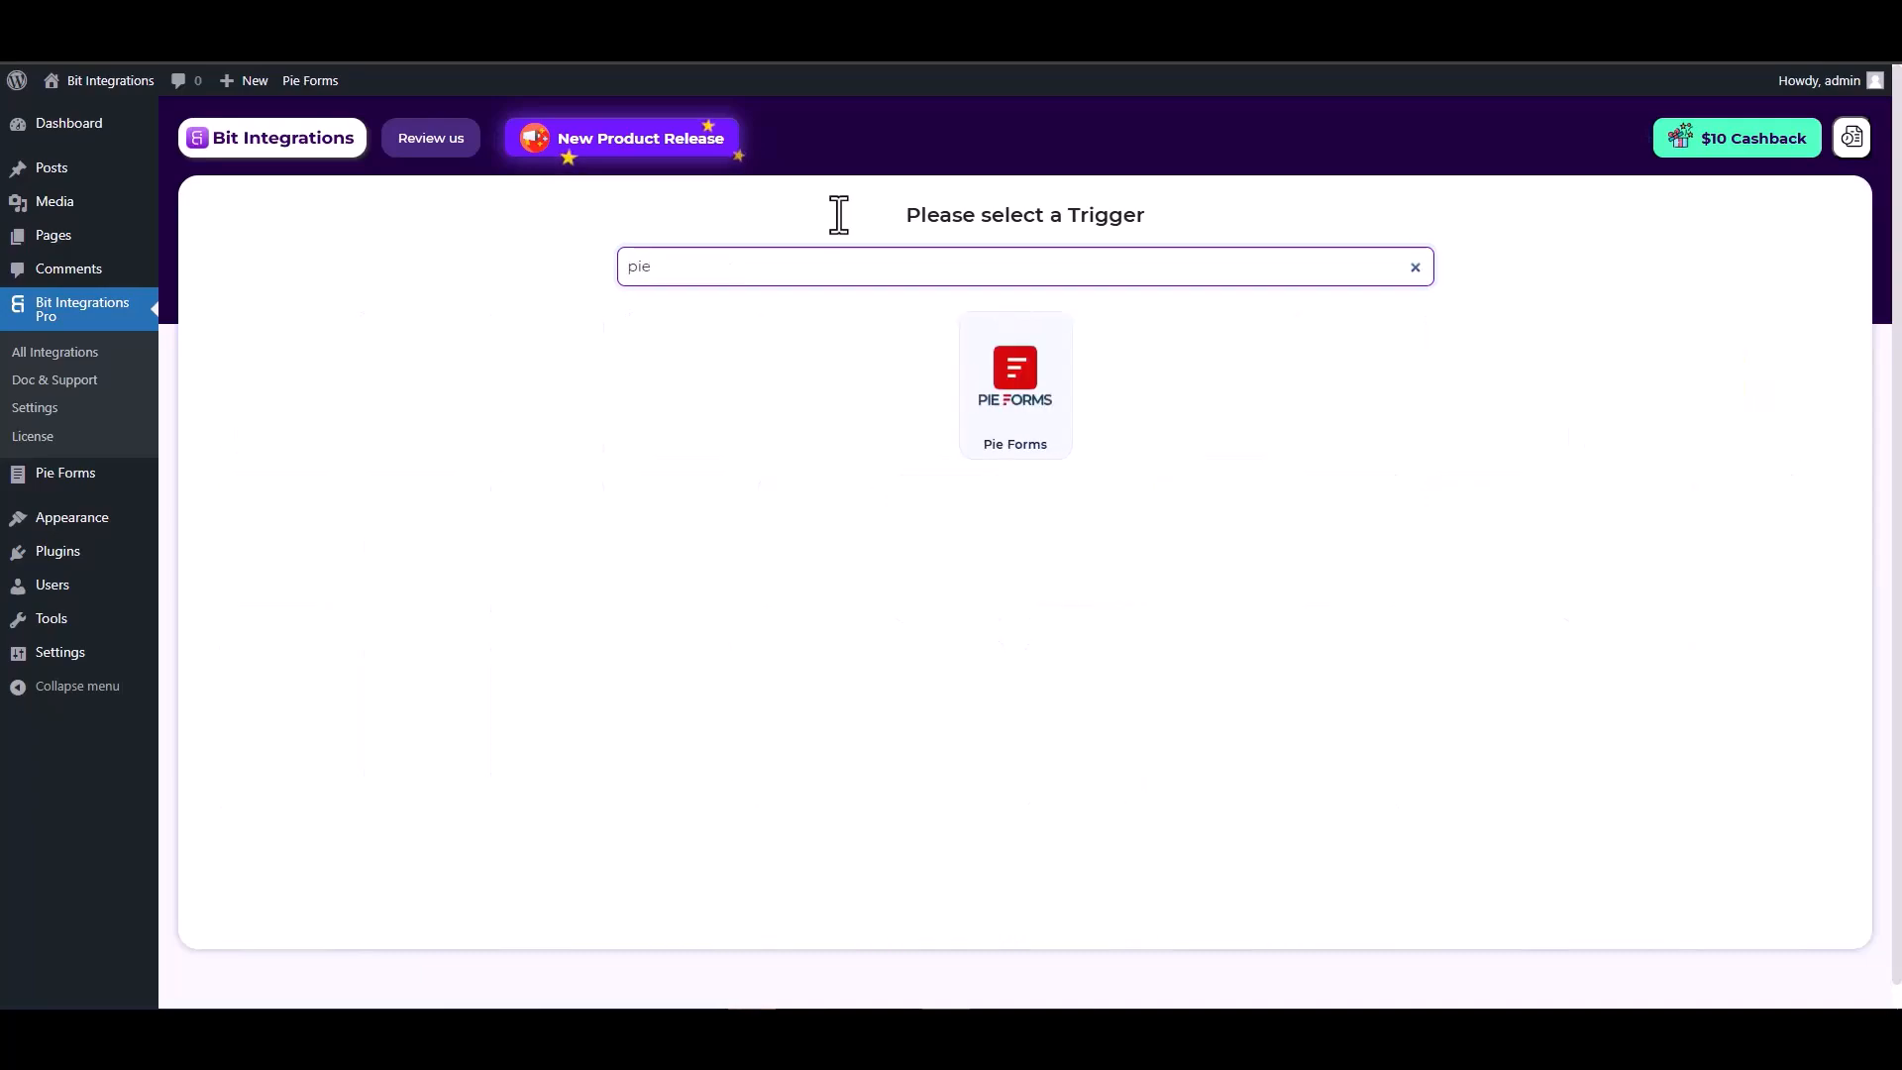
left_click(1014, 412)
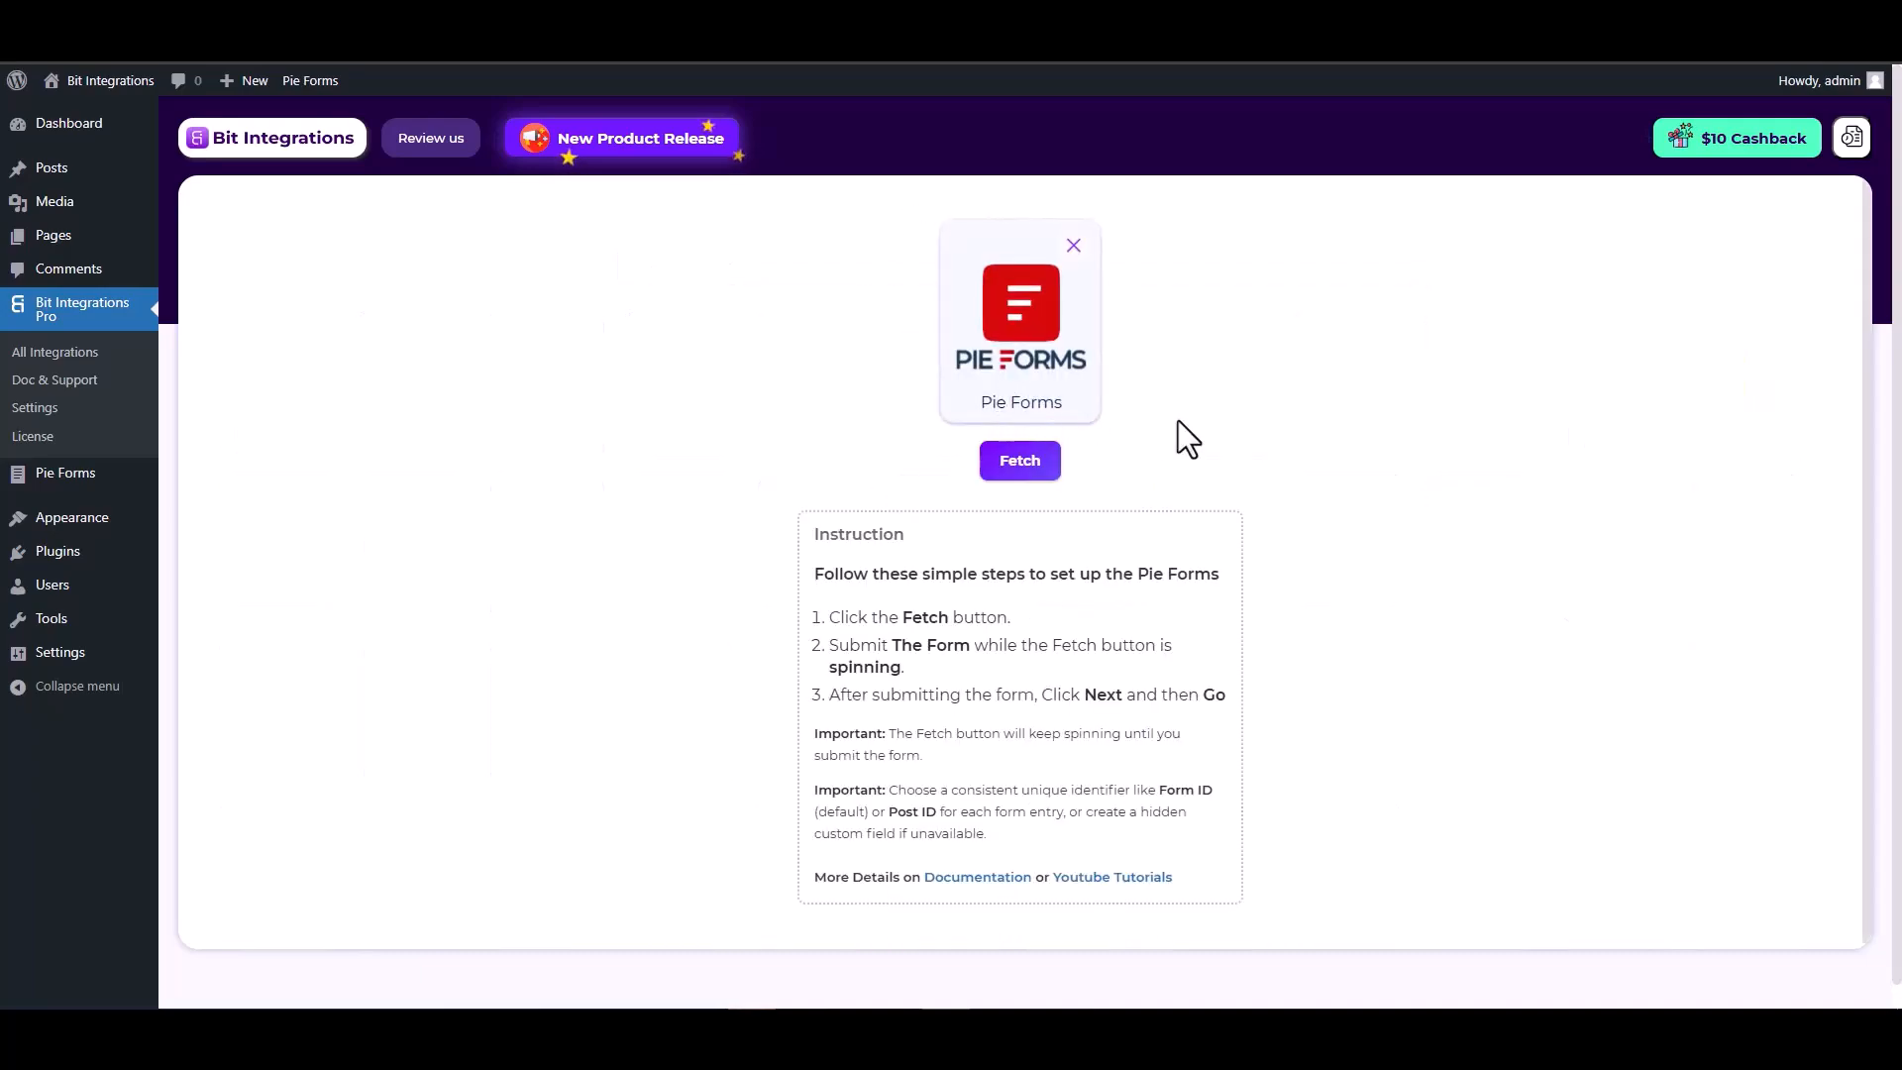
Start fetching, then submit a test Pie Forms entry with name 'test' and a test e-mail.
left_click(1027, 466)
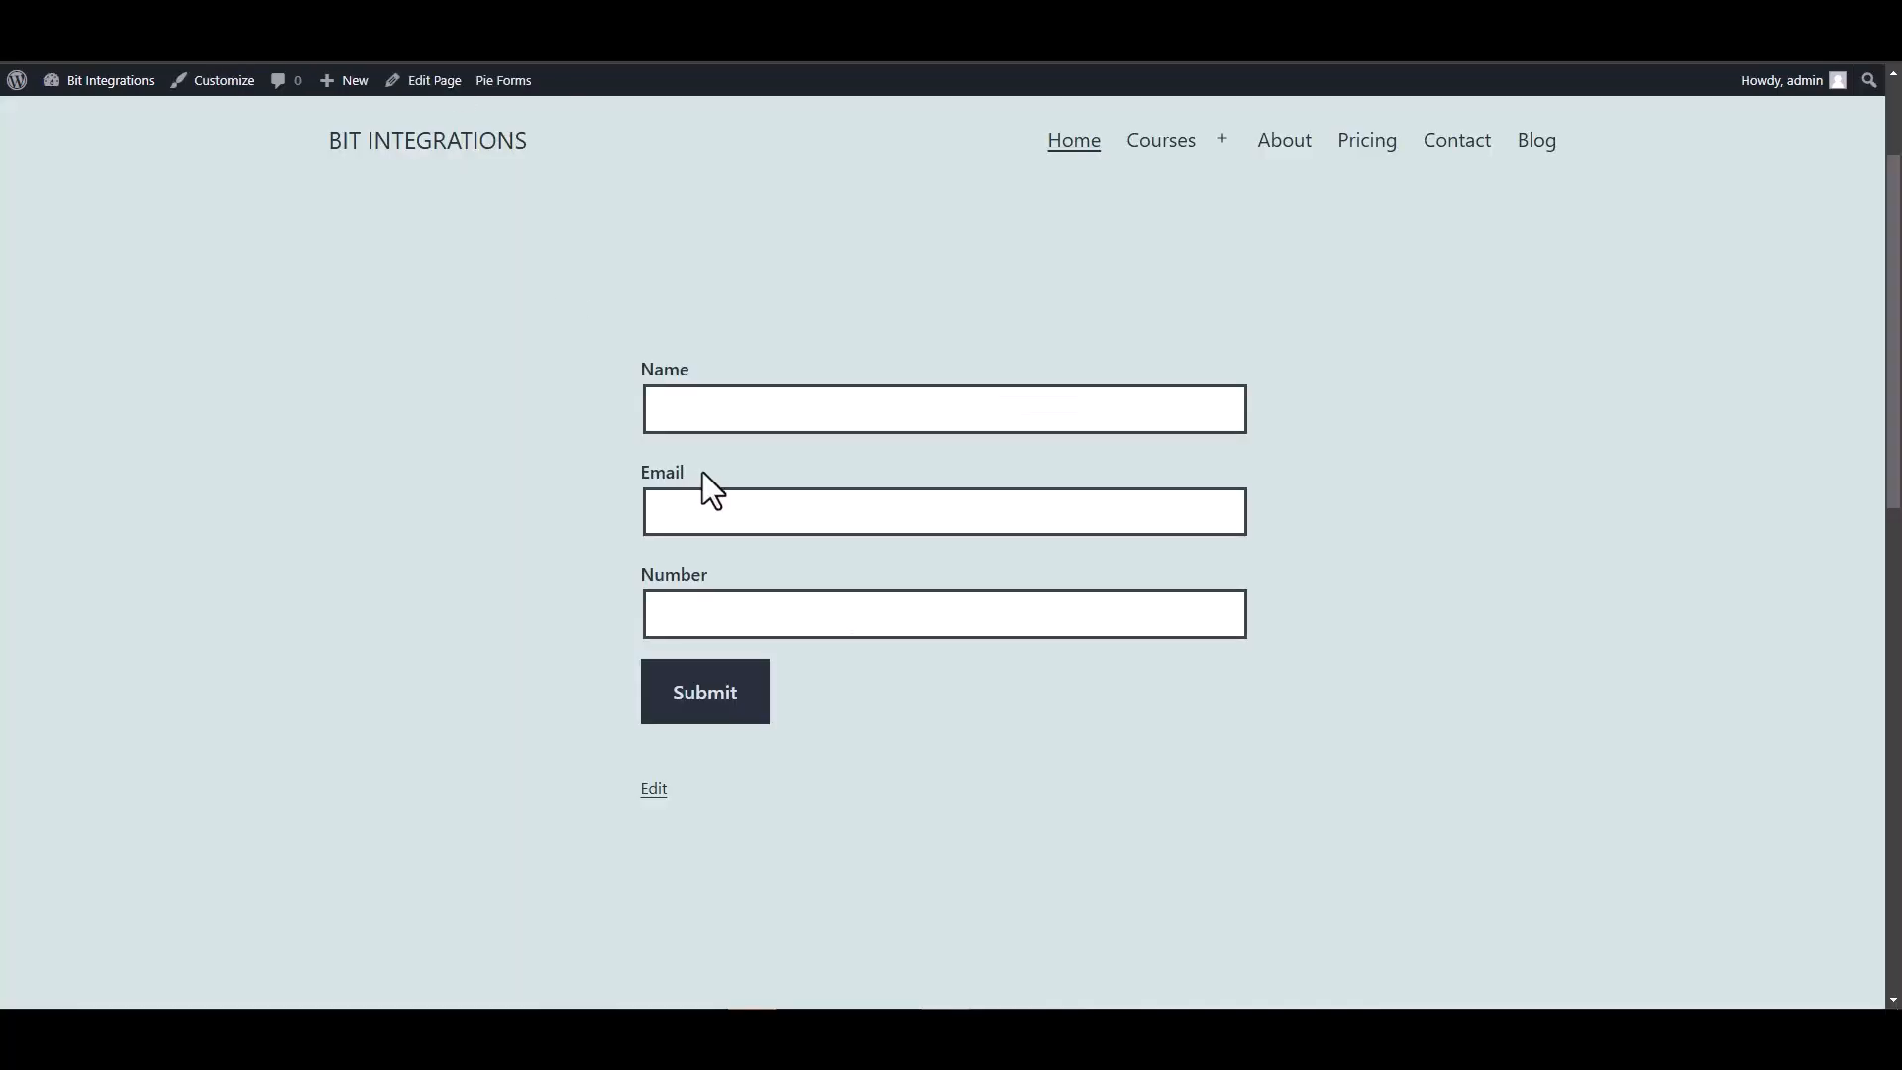
left_click(735, 411)
type("test")
left_click(1242, 509)
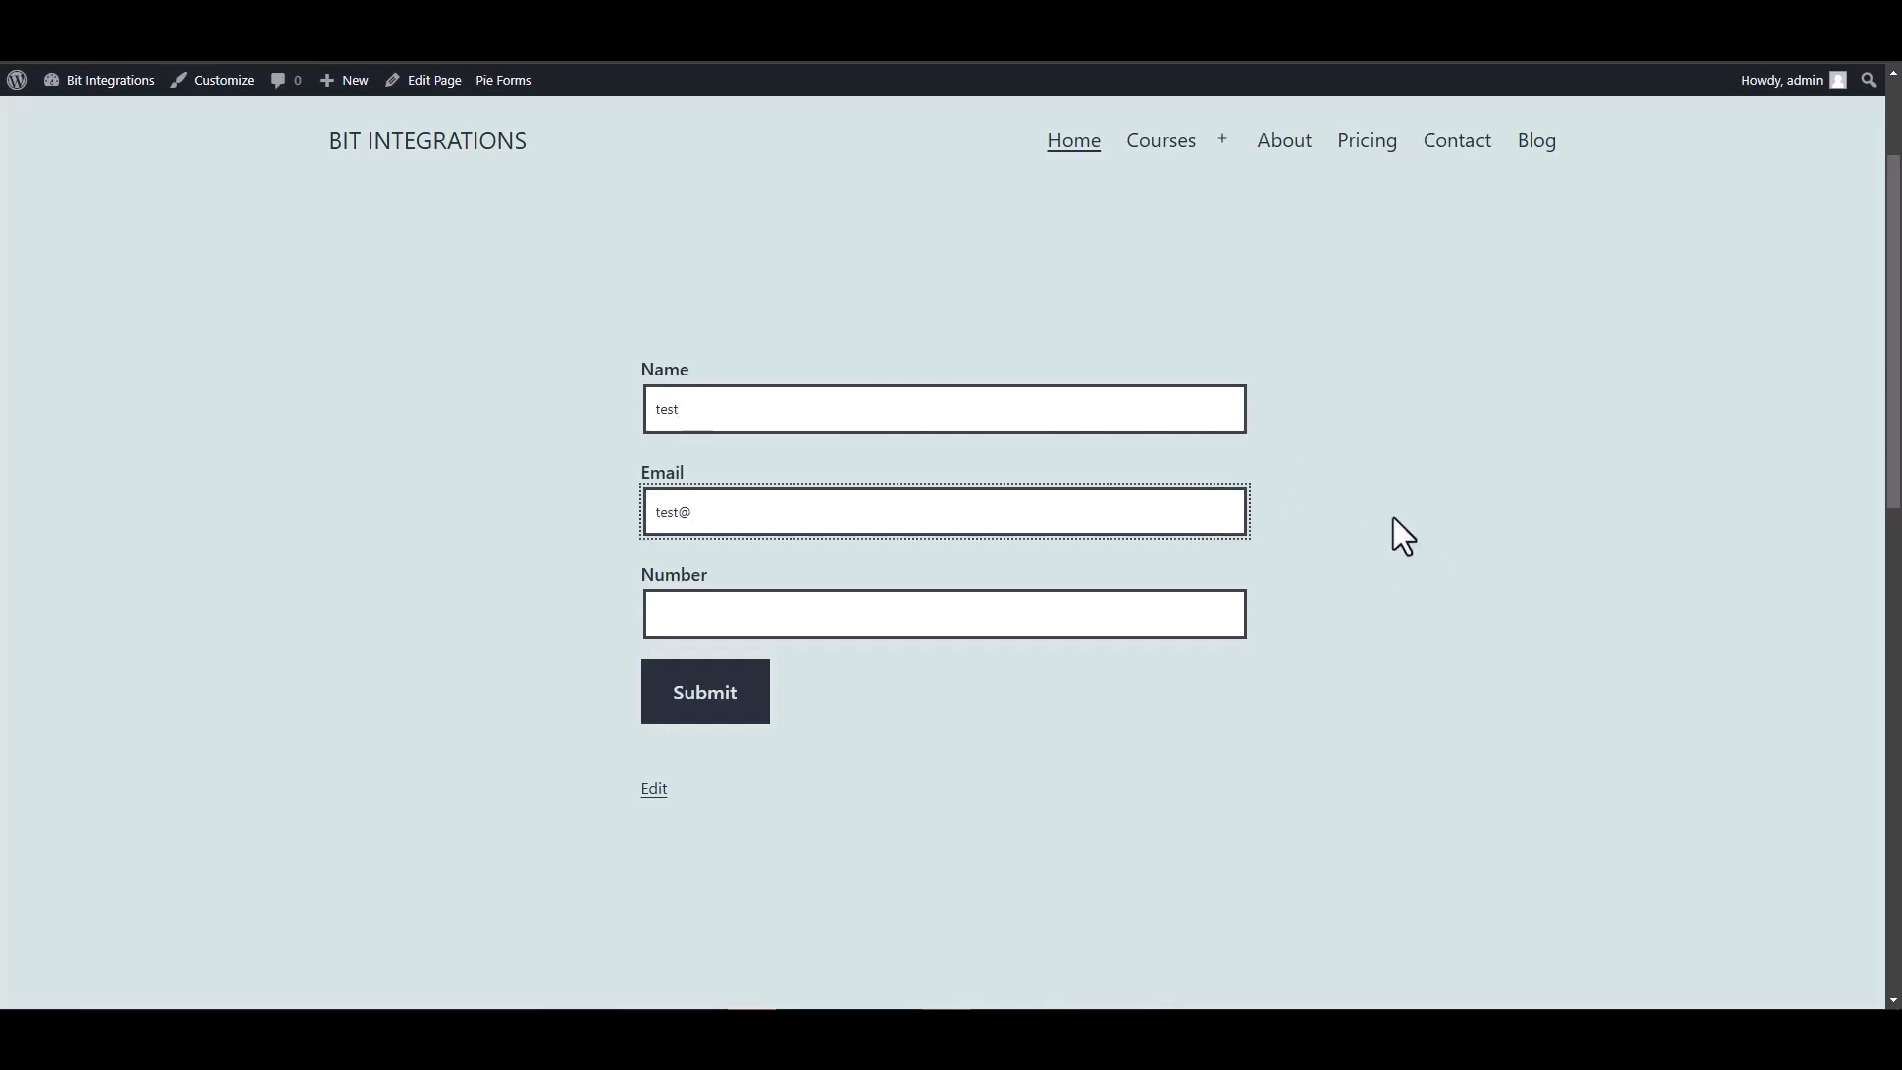
type("test@gmail.com")
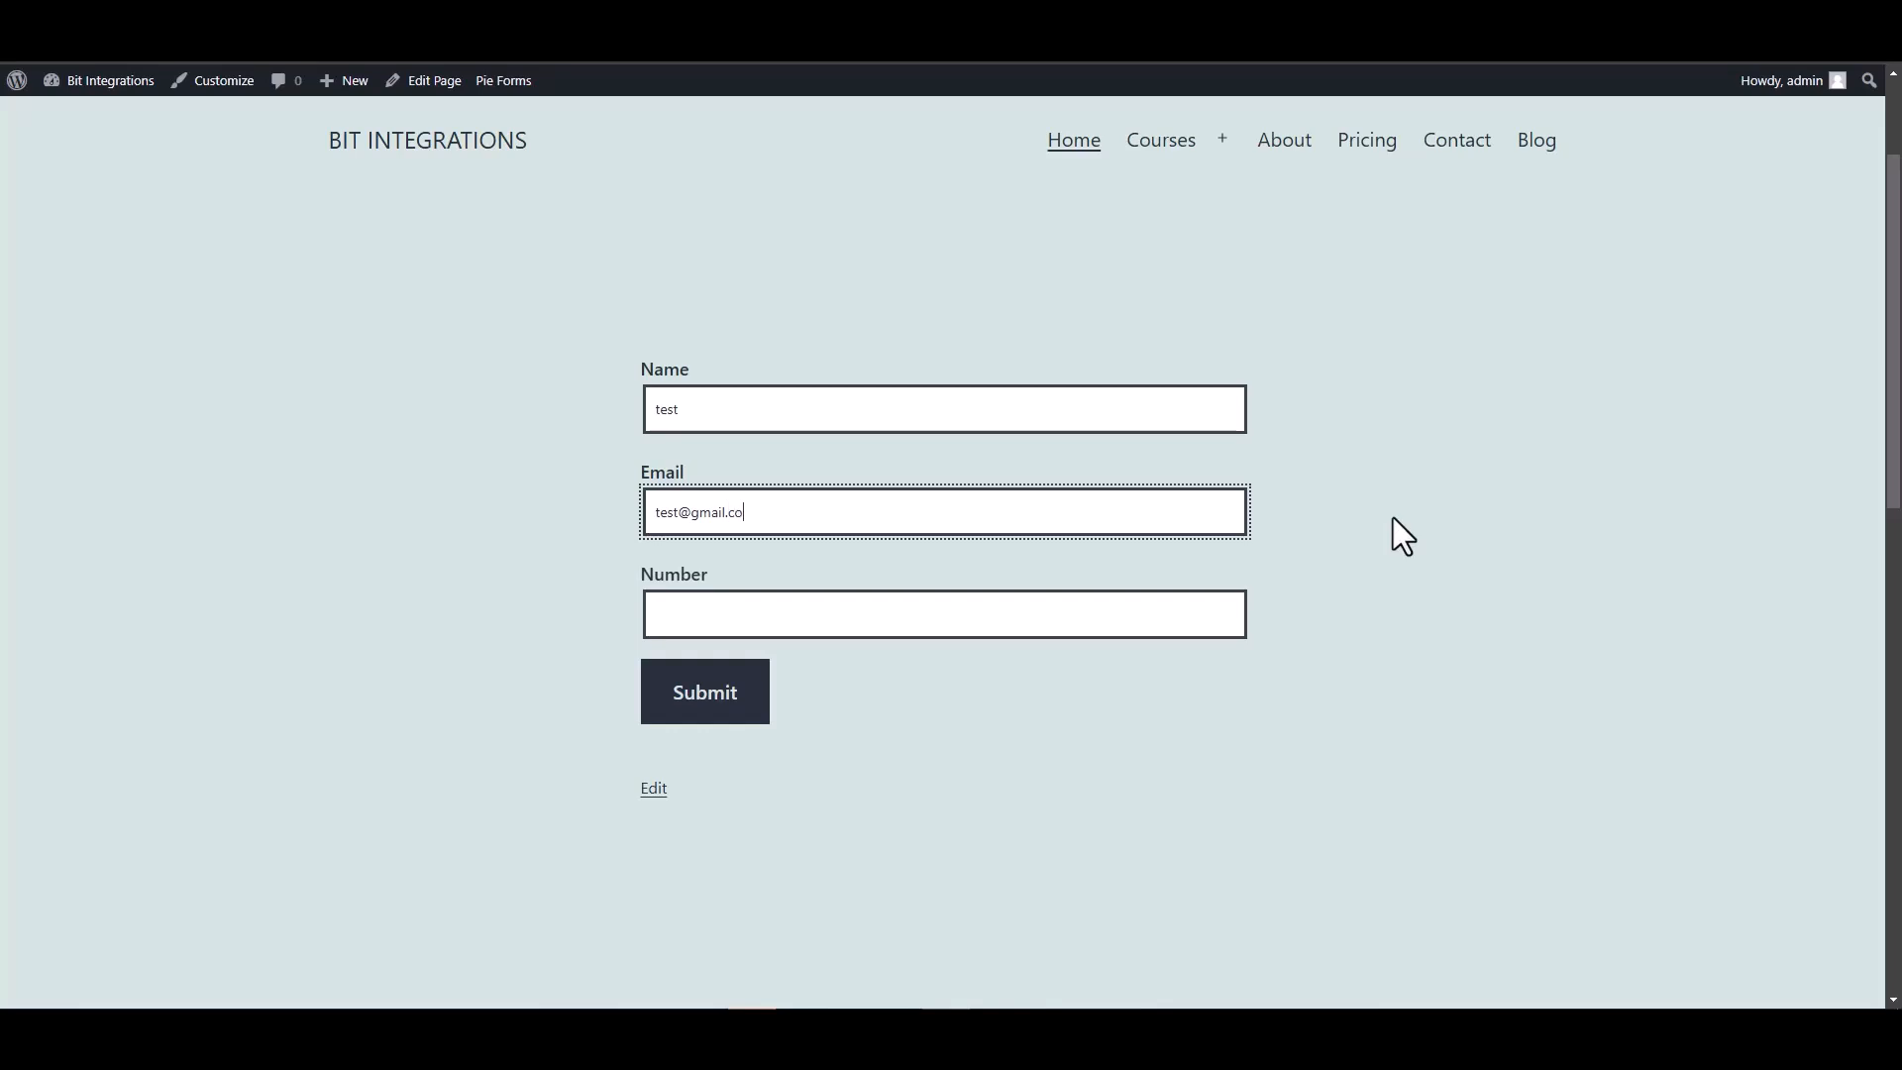
left_click(1193, 601)
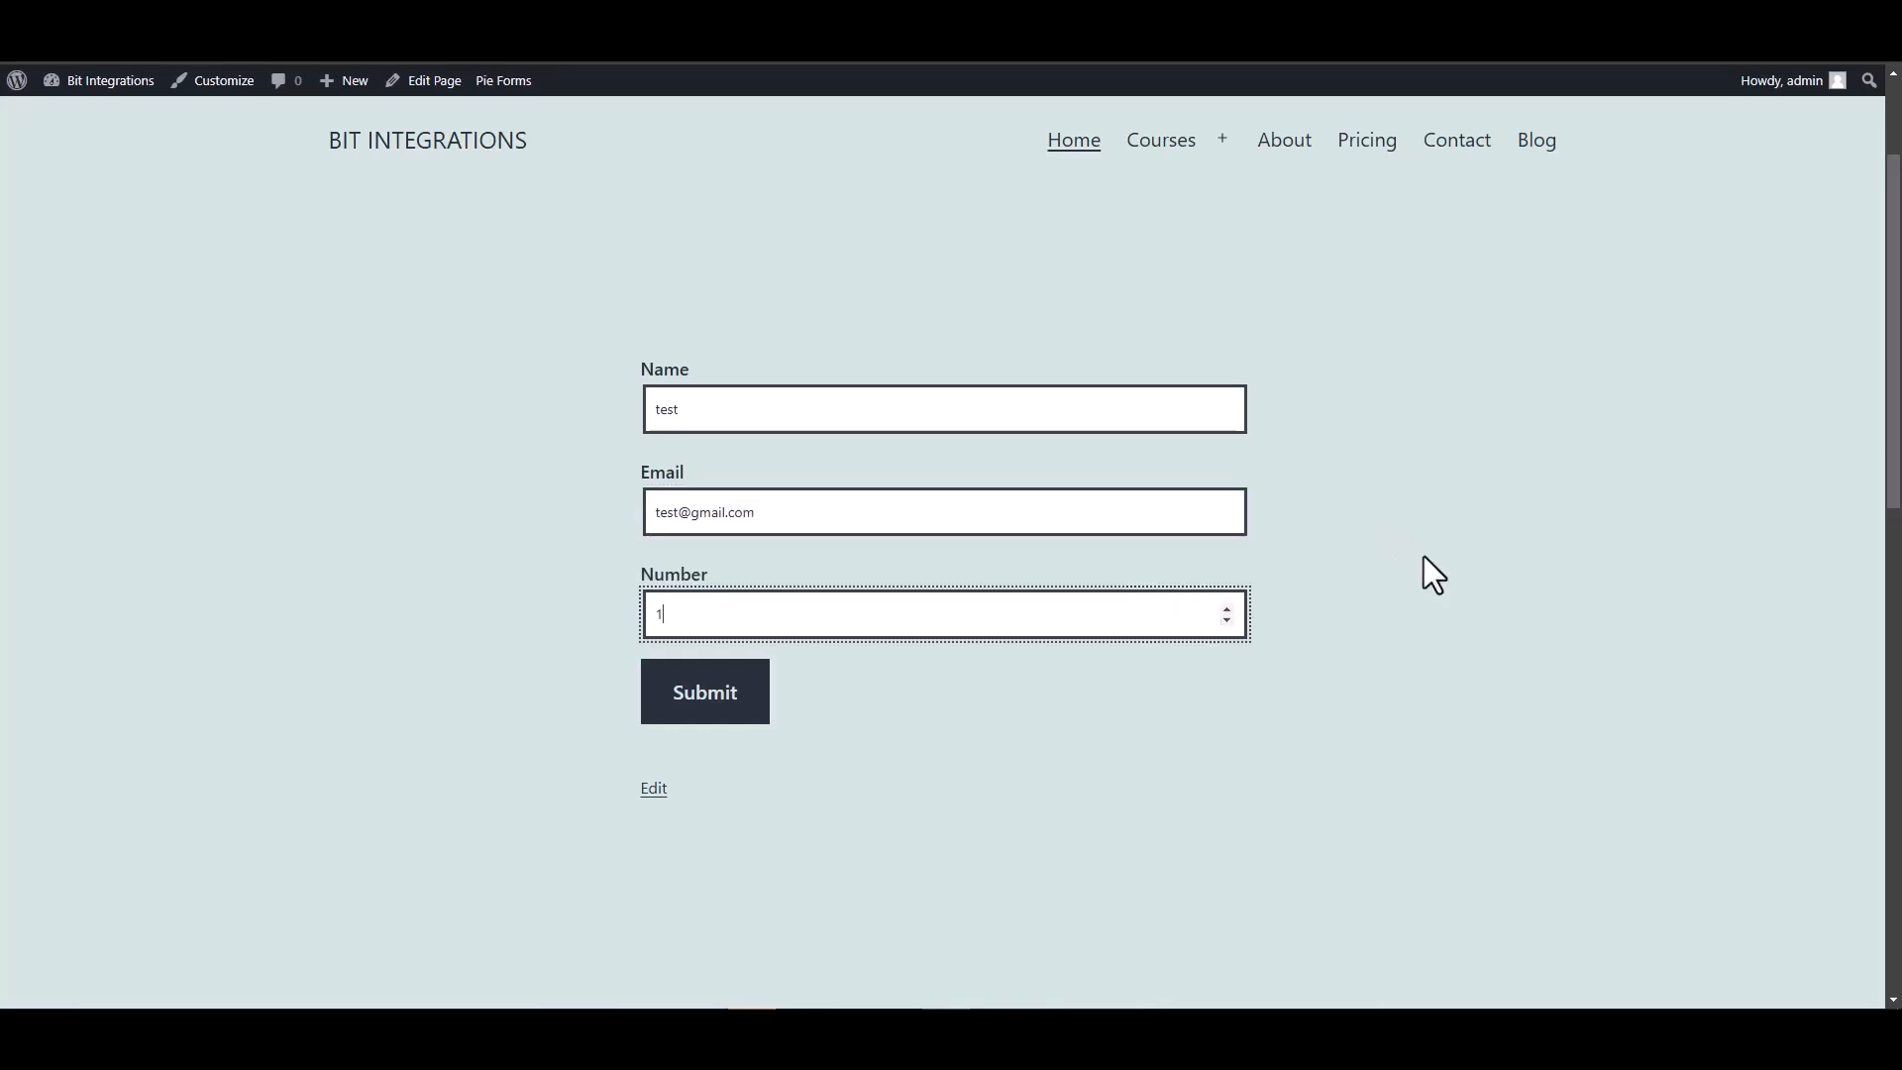
left_click(710, 697)
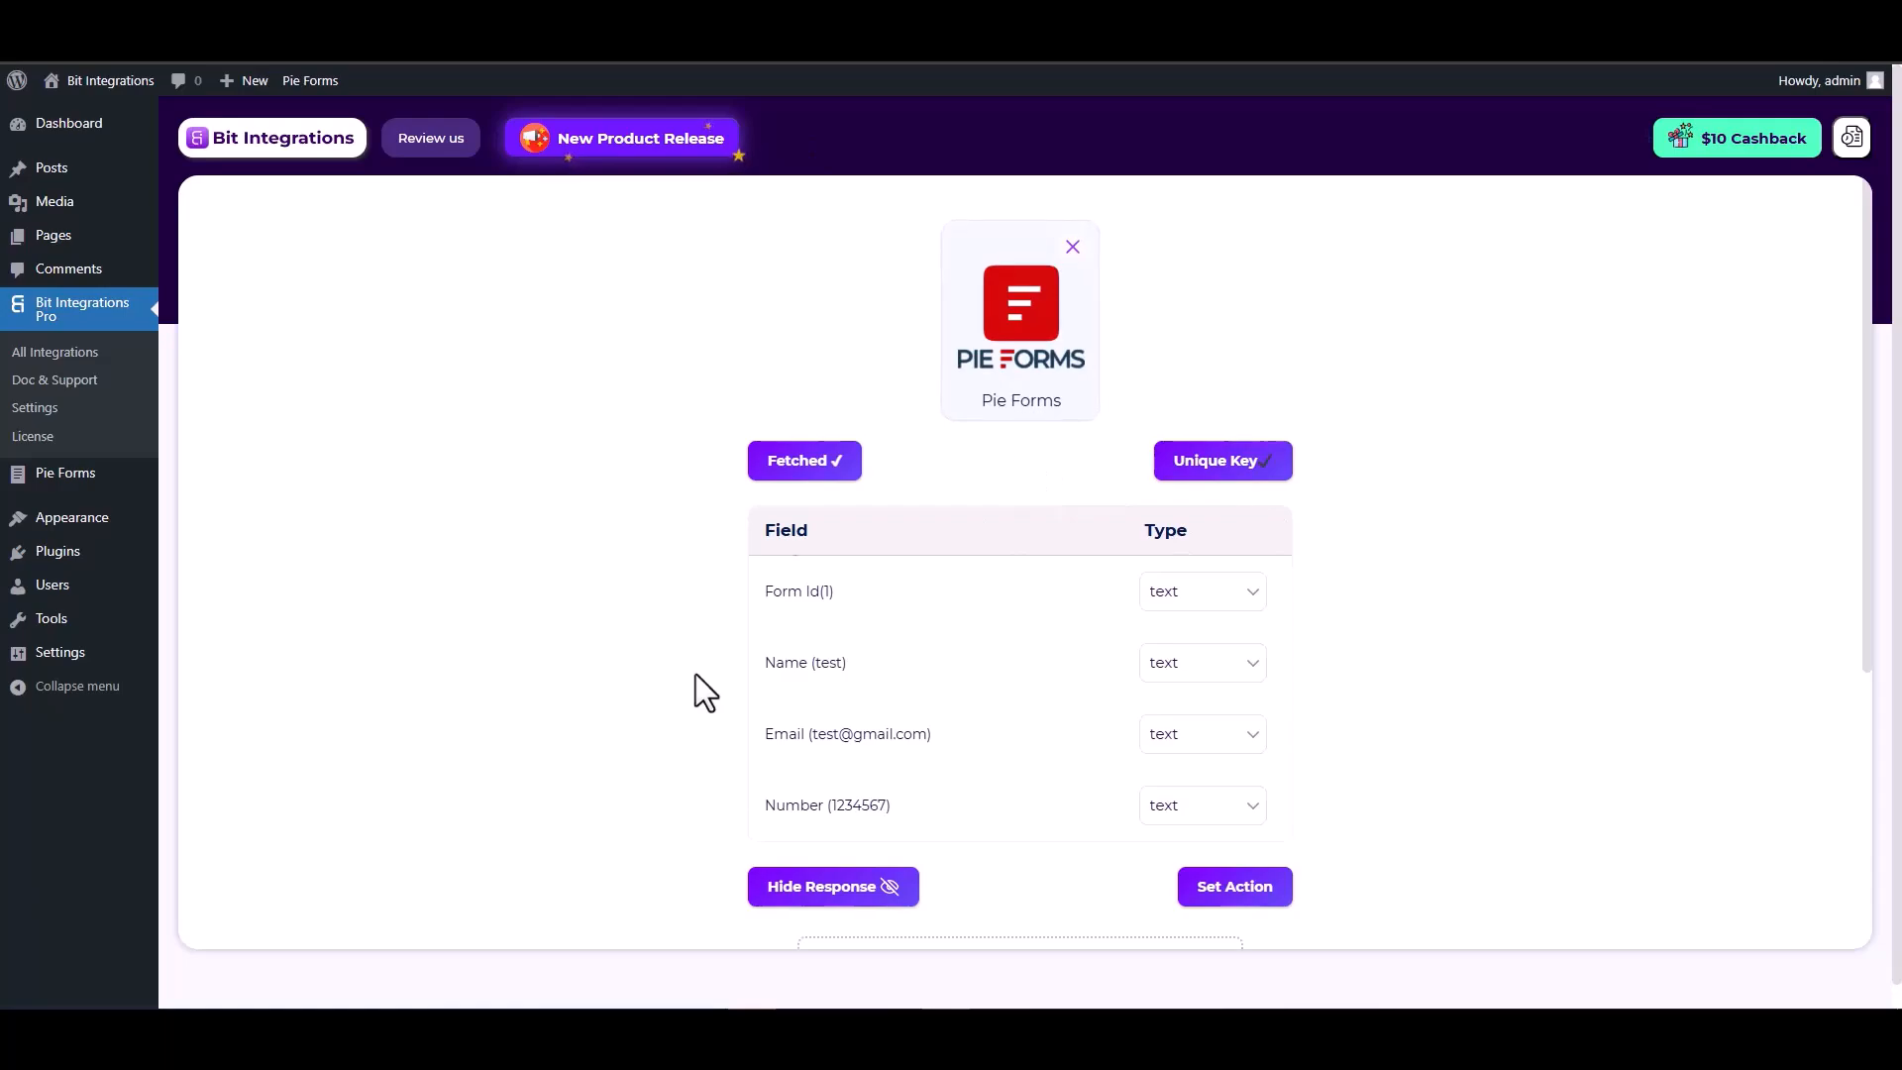
Review the fetched Form Id, Name, Email and Number fields, then proceed to Set Action.
scroll(773, 575, "down", 2)
left_click_drag(850, 465, 763, 465)
left_click_drag(929, 536, 764, 539)
left_click_drag(895, 607, 764, 606)
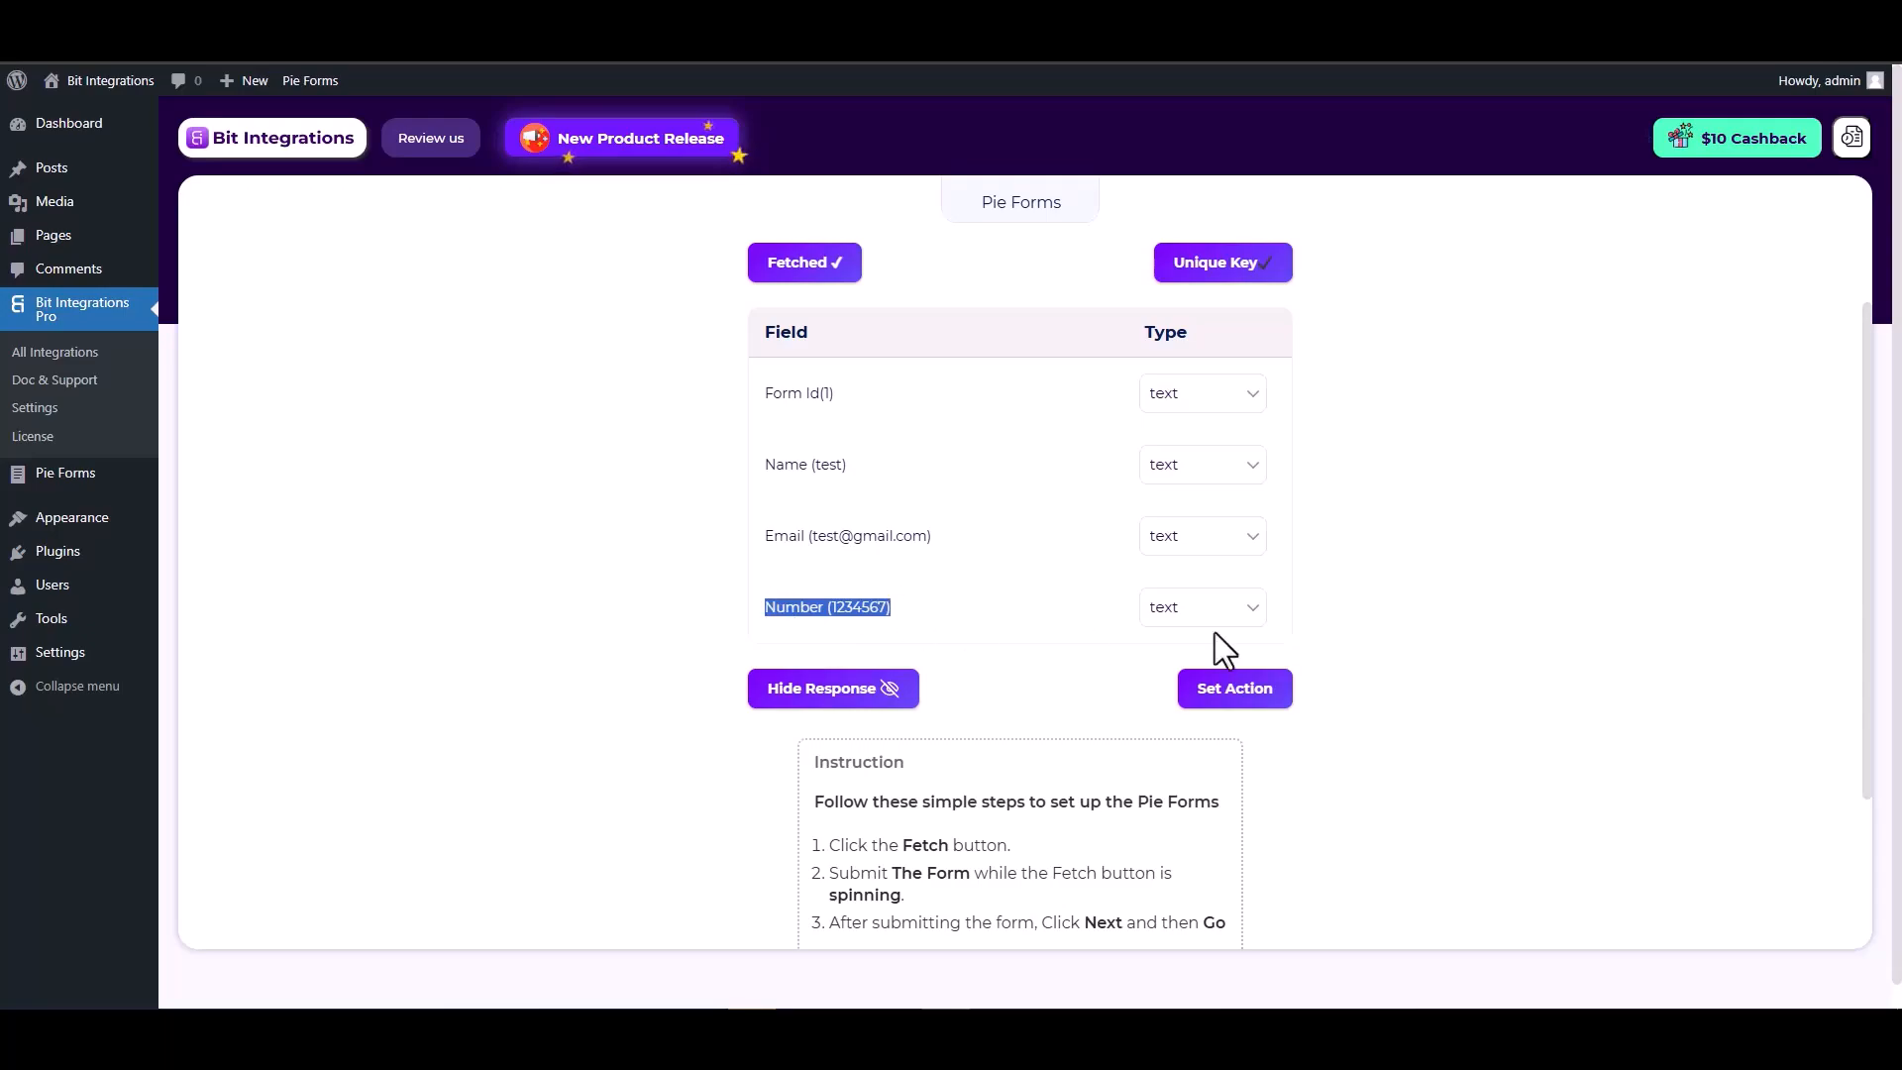
left_click(1419, 639)
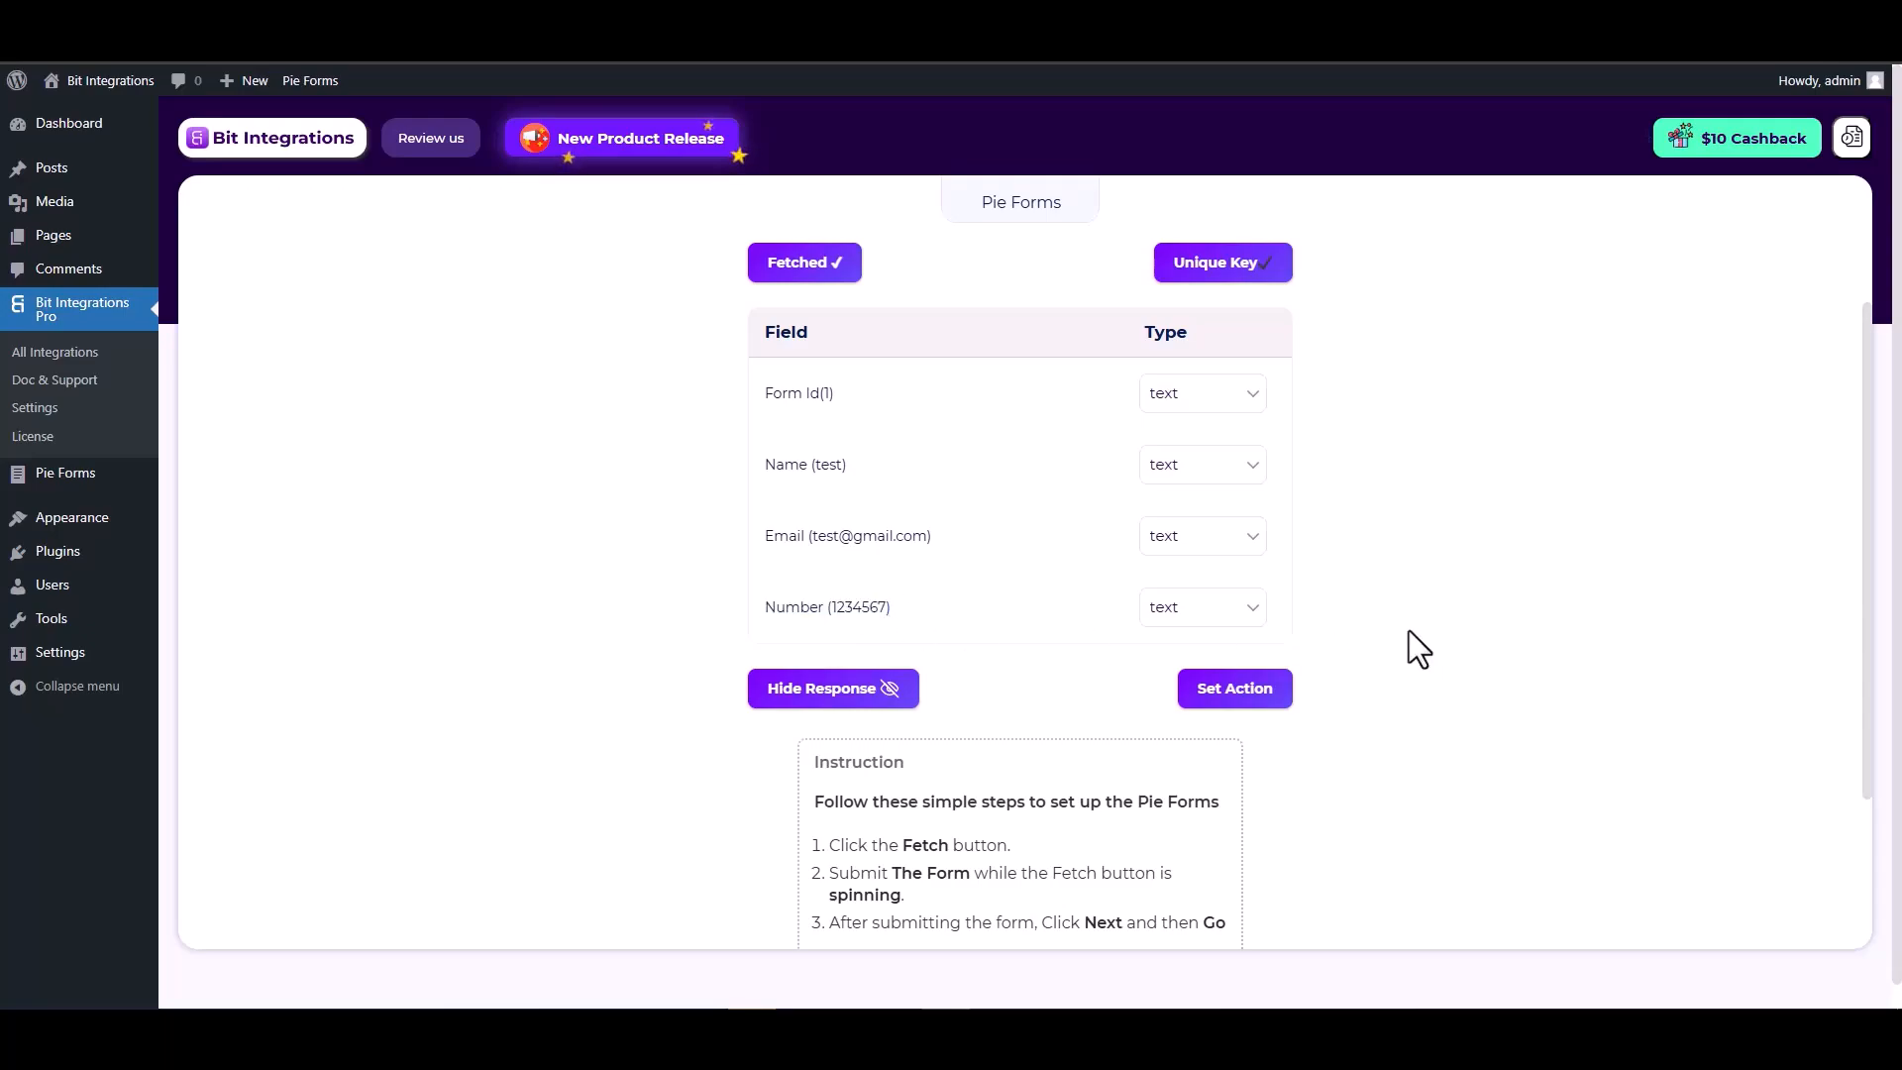
left_click(1240, 698)
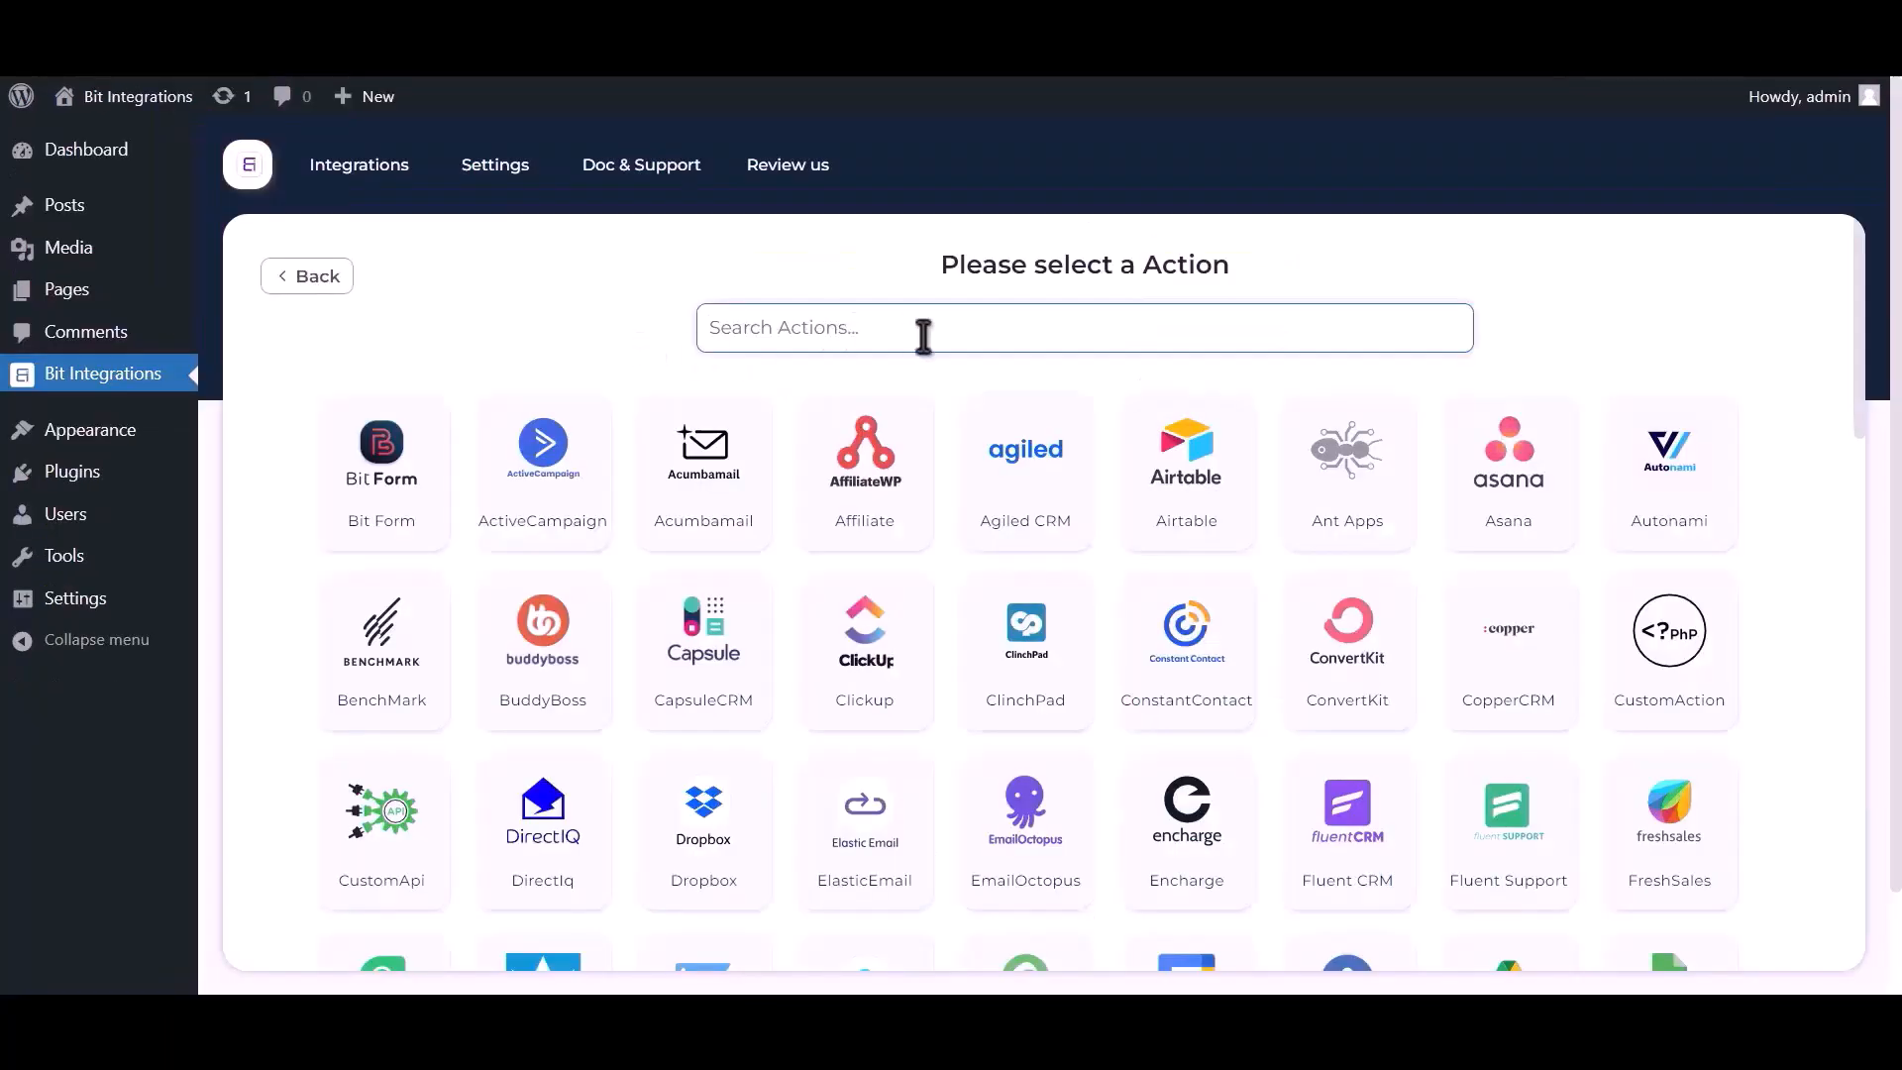
Search 'google s' and pick Google Sheet as the action, noting the client credentials note.
type("google ")
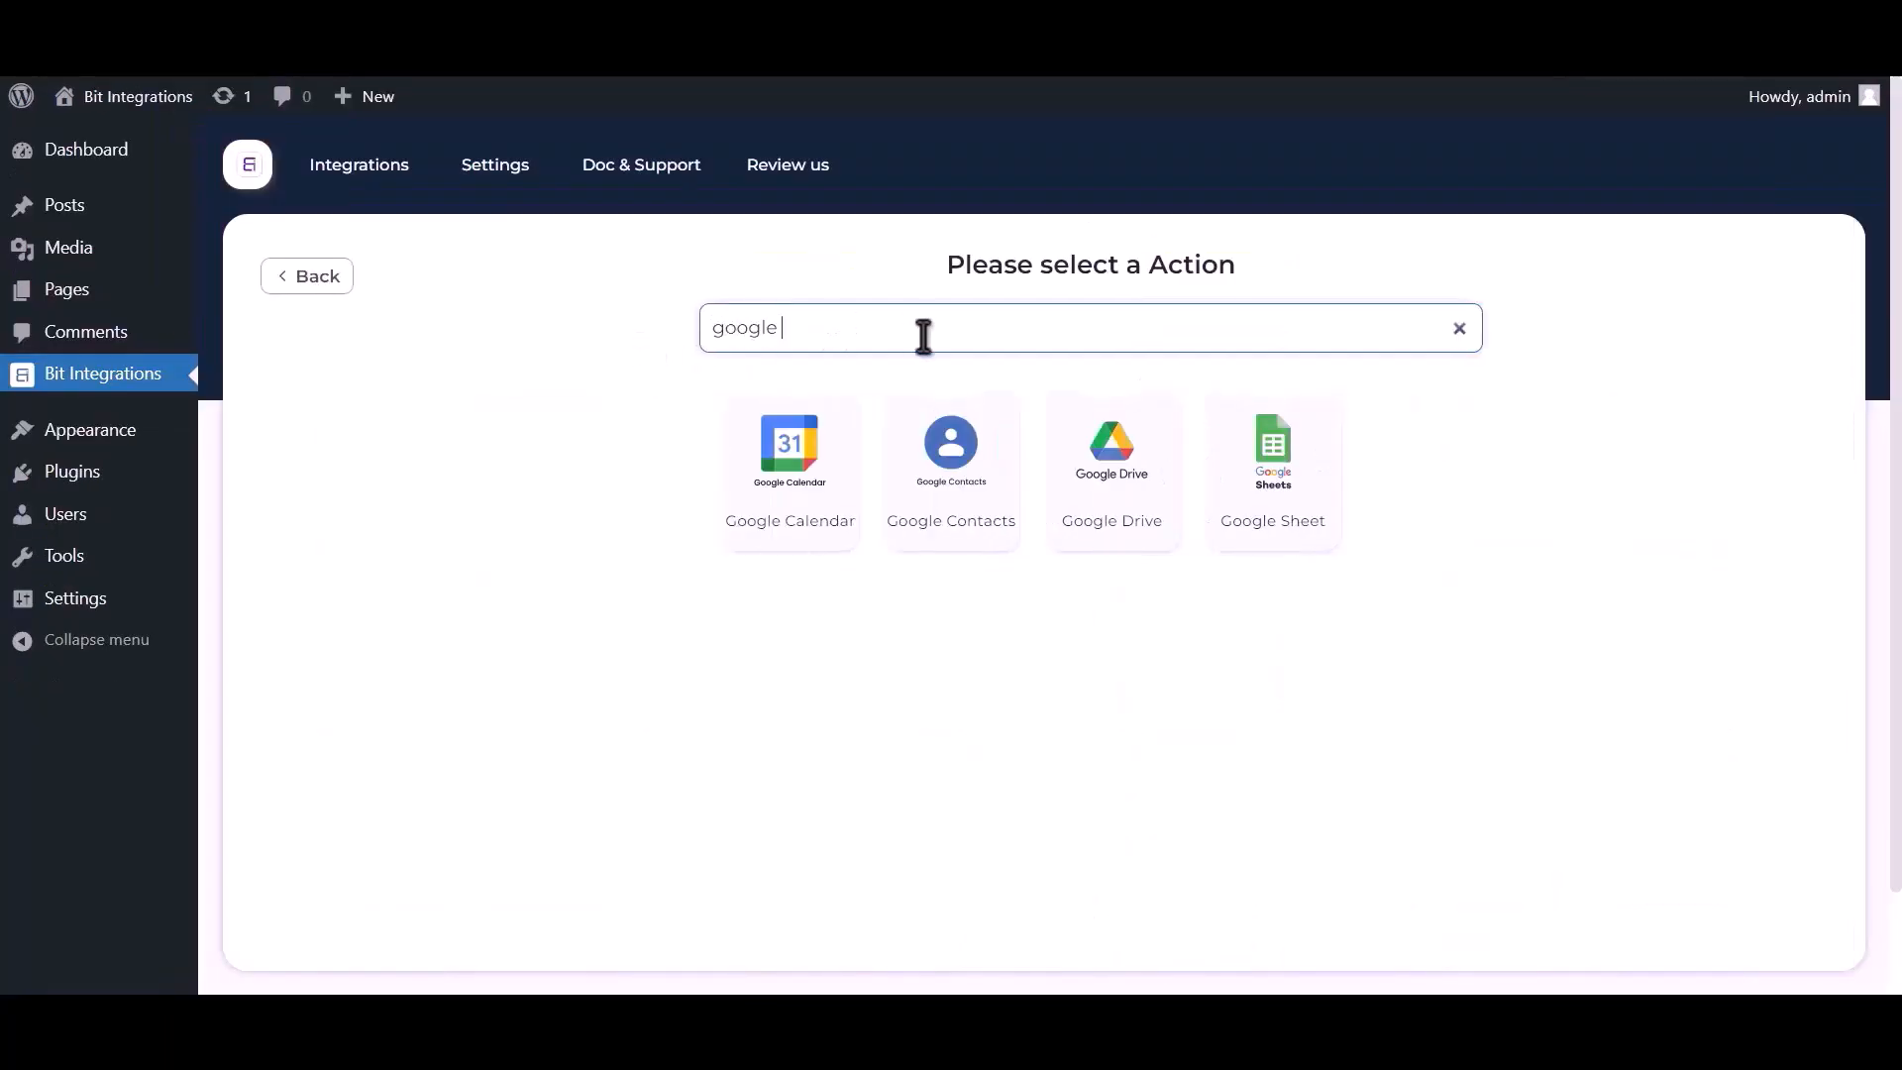
type("sheet")
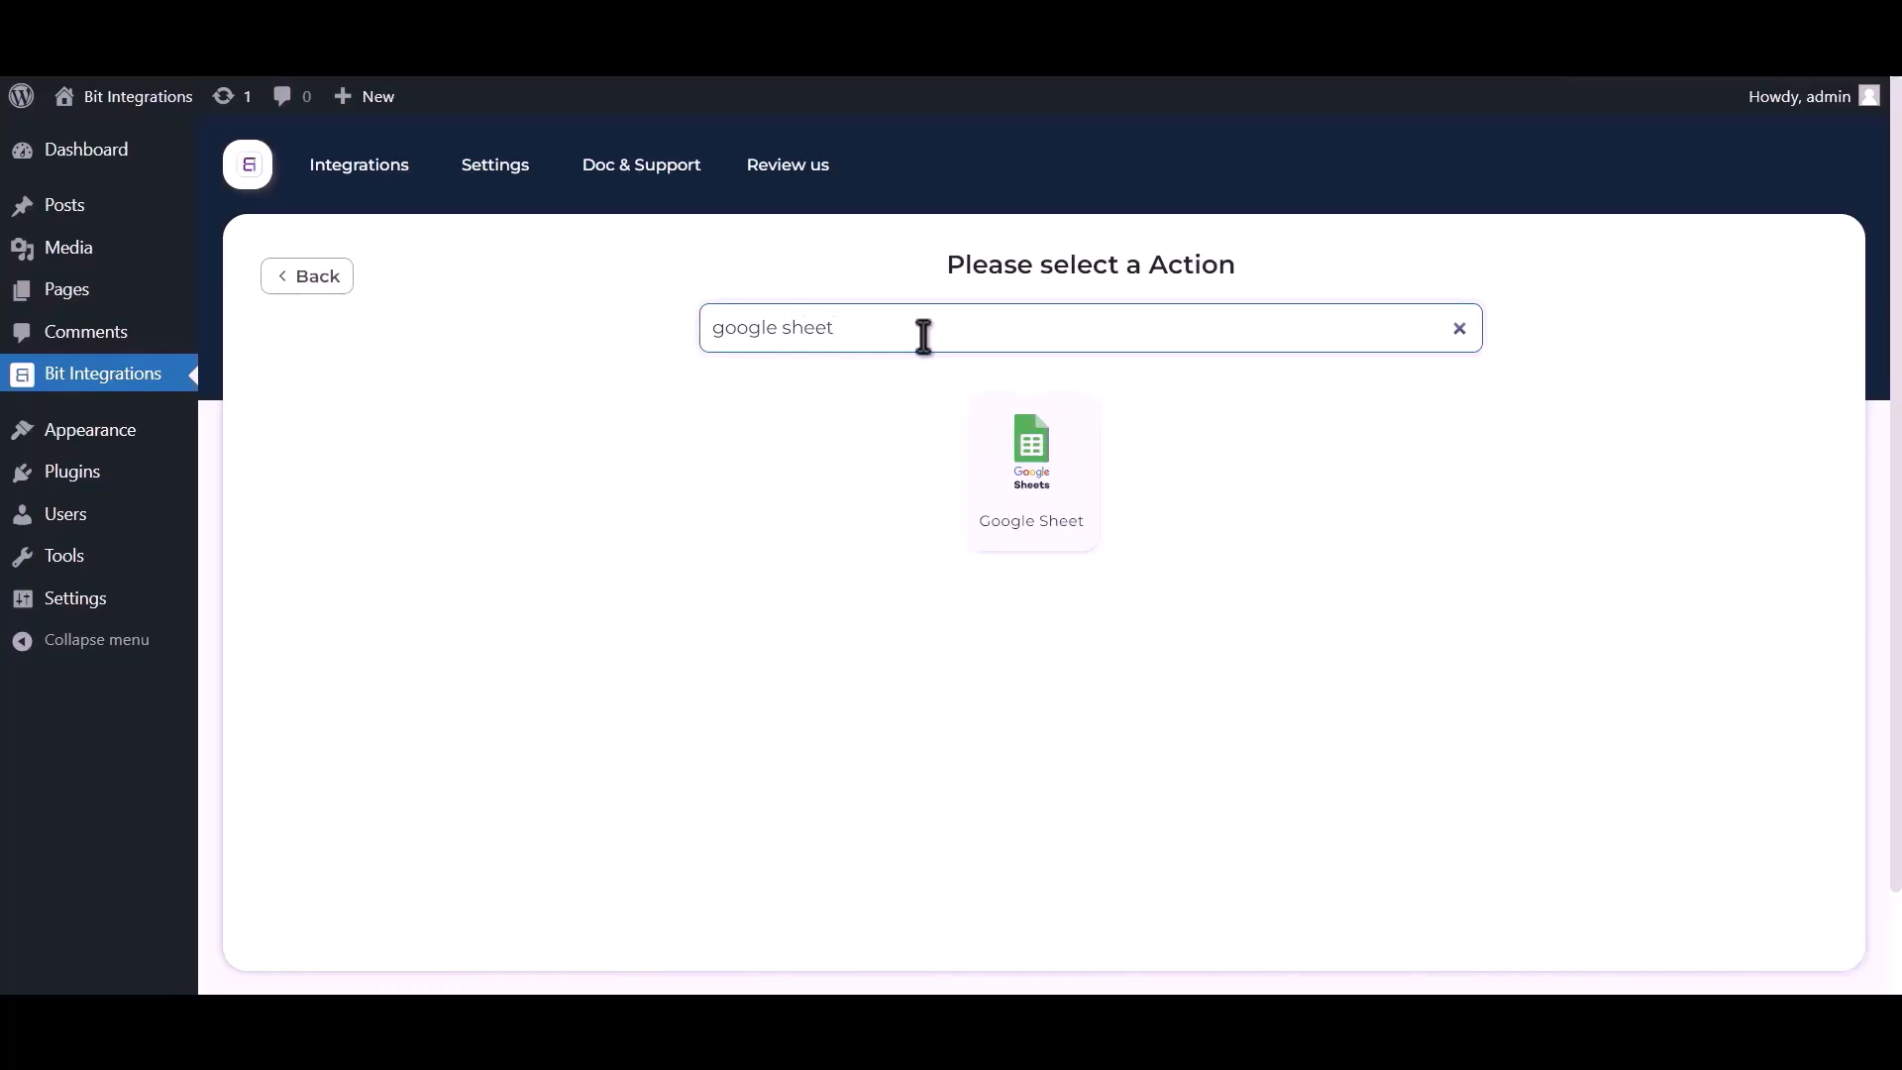
left_click(1029, 460)
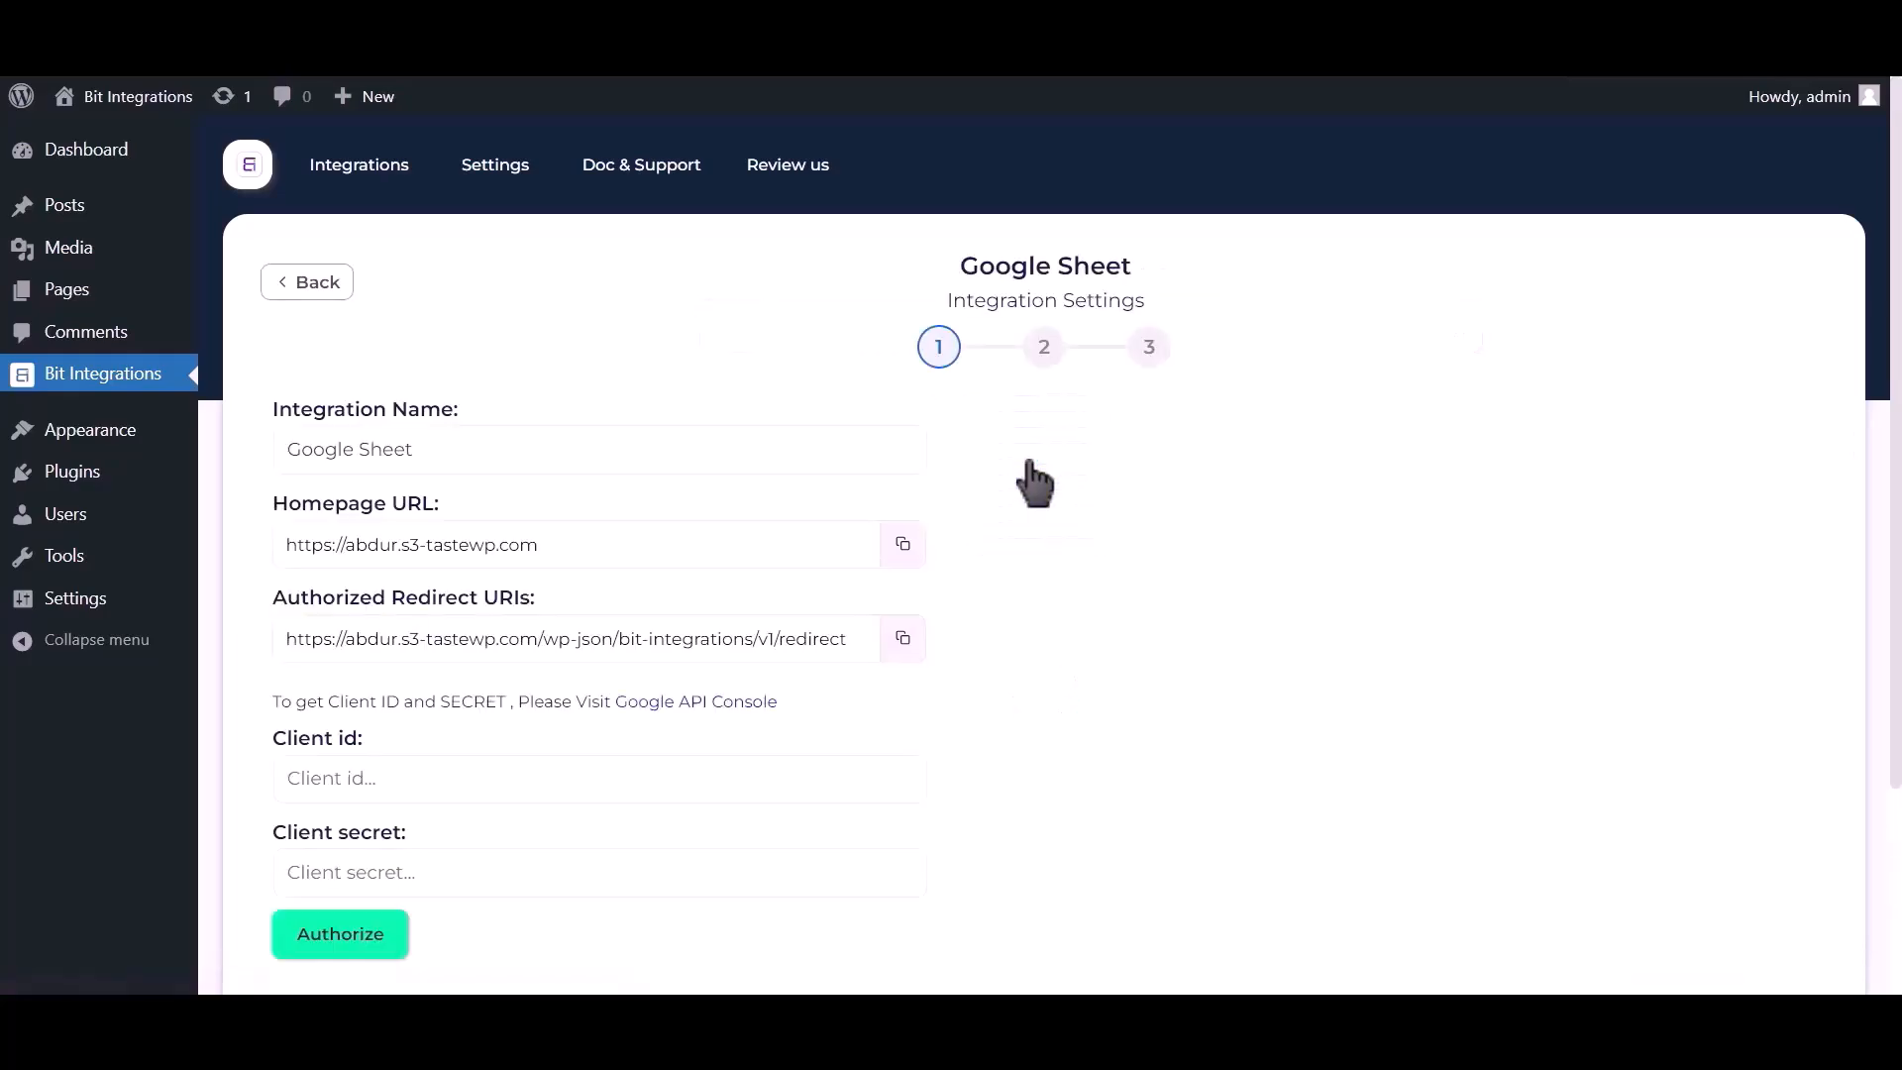
left_click_drag(278, 705, 650, 722)
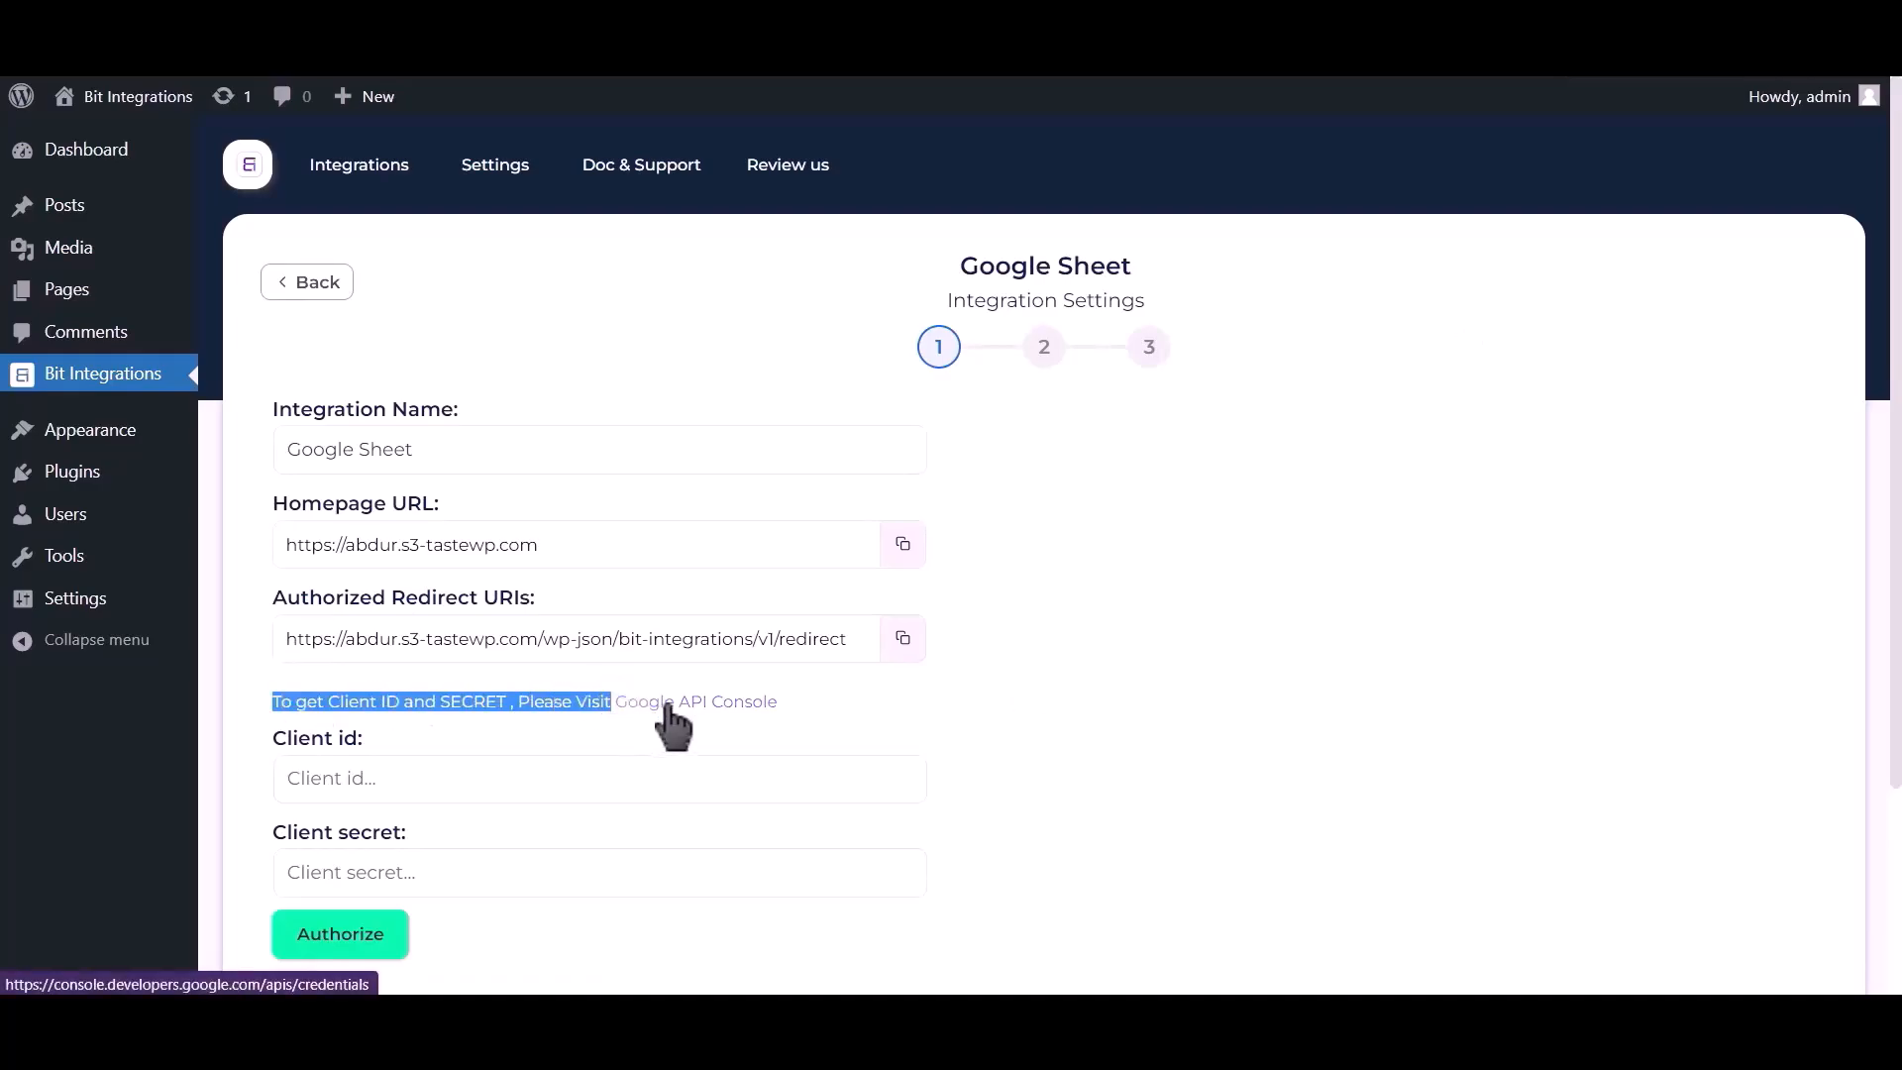
In the Google API Console, find and enable the Google Drive API.
left_click(667, 705)
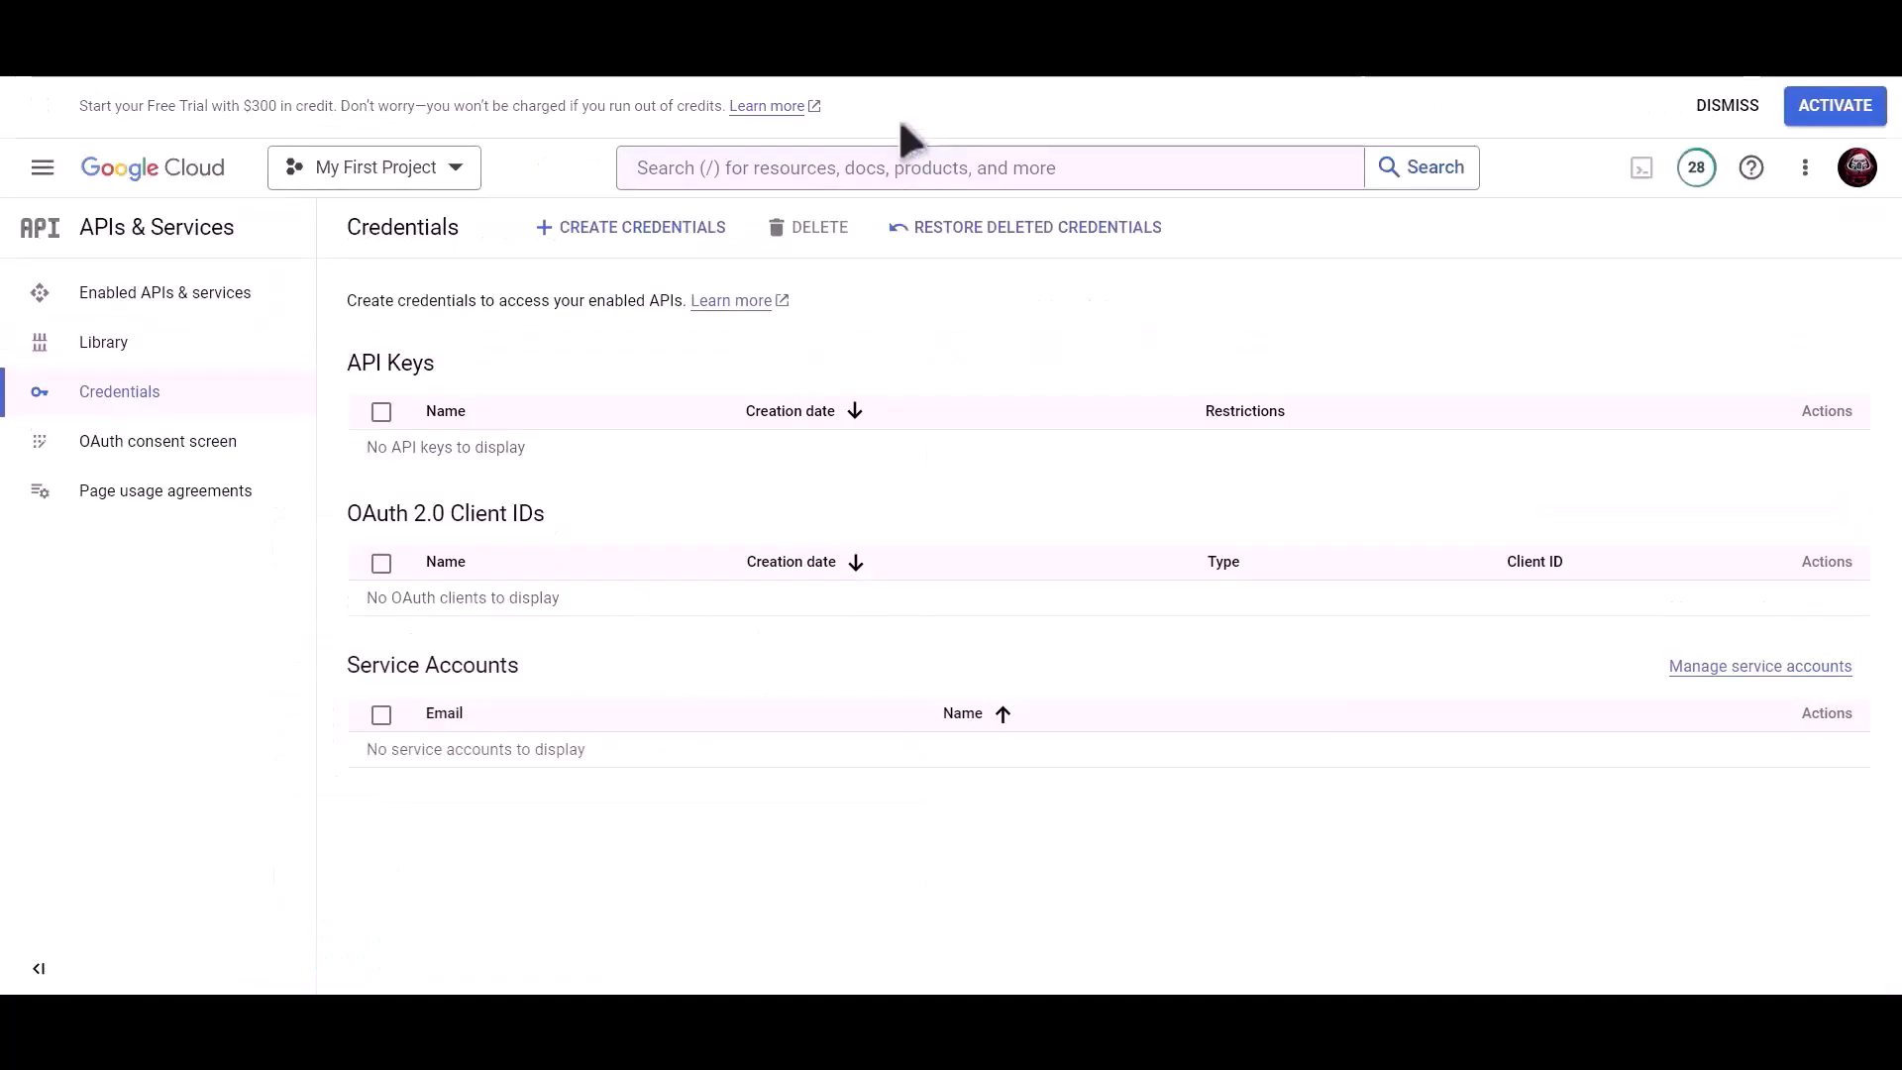
left_click(868, 171)
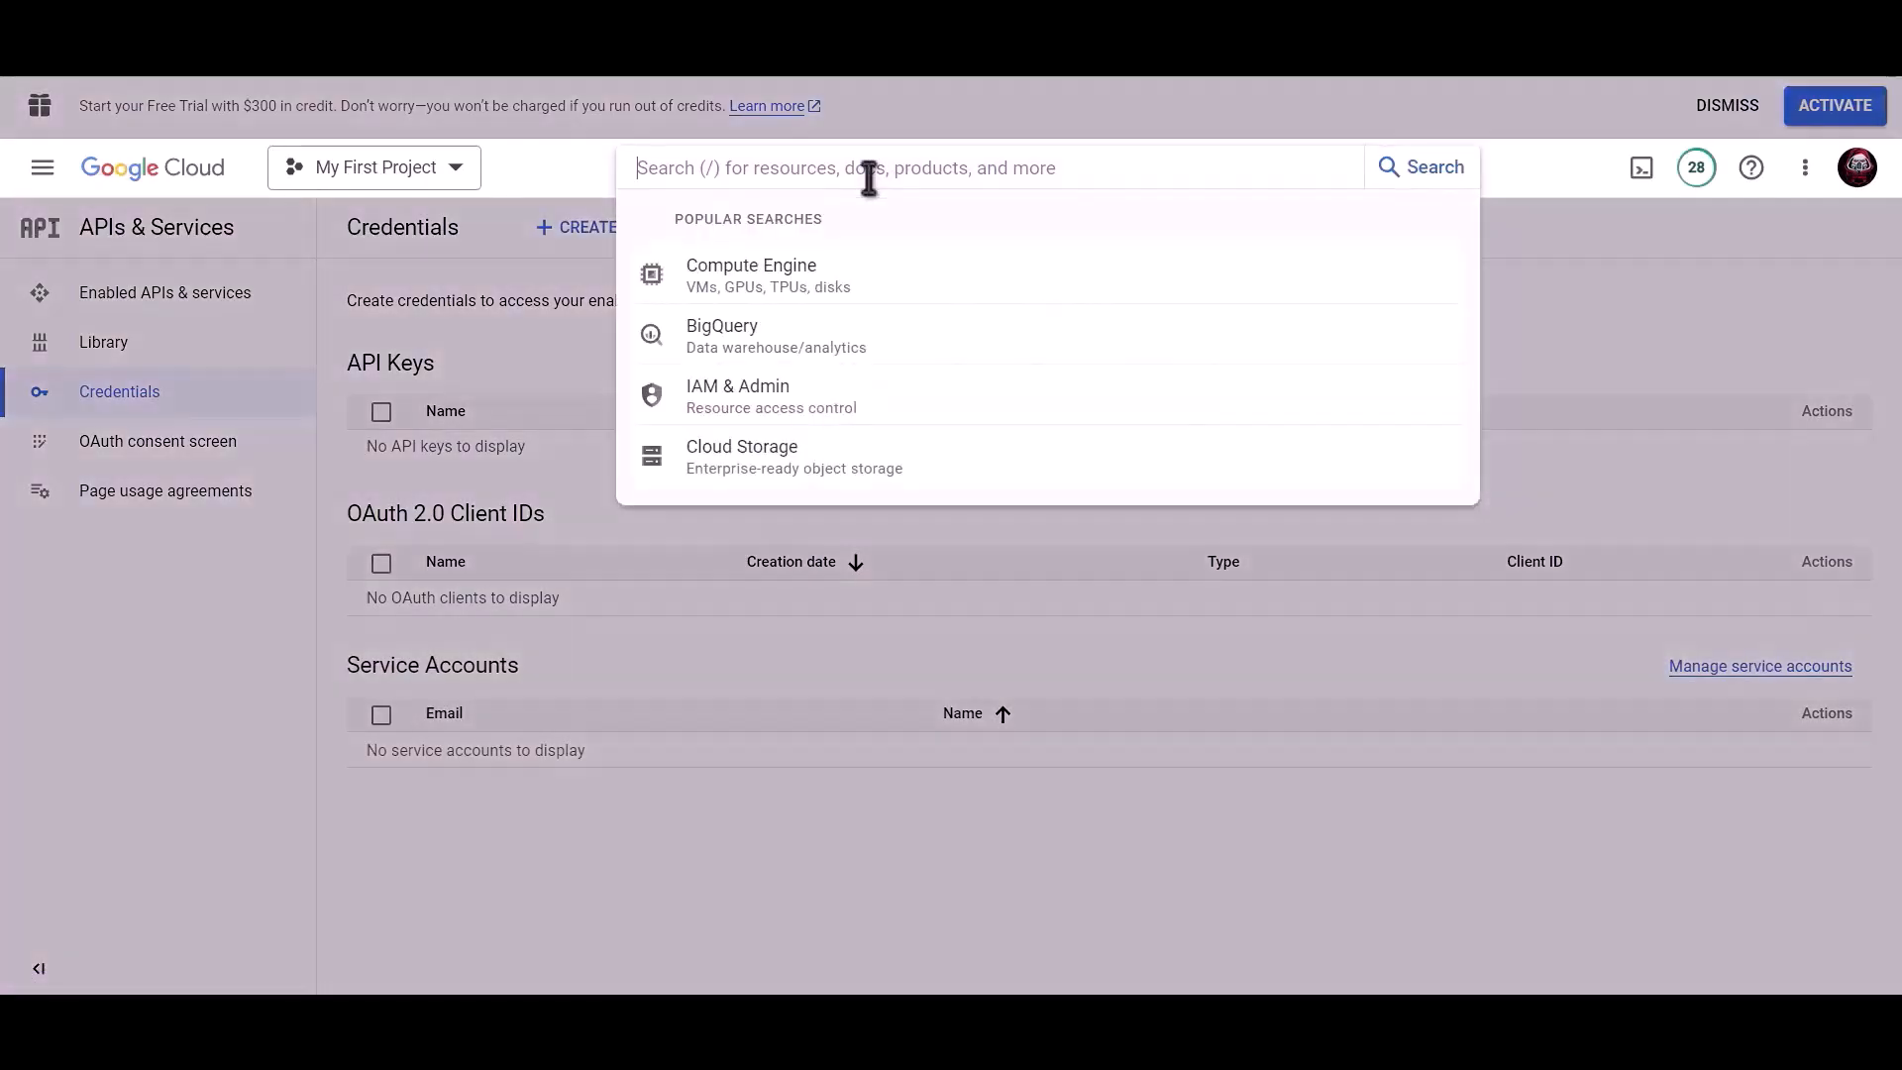
type("Google drive api")
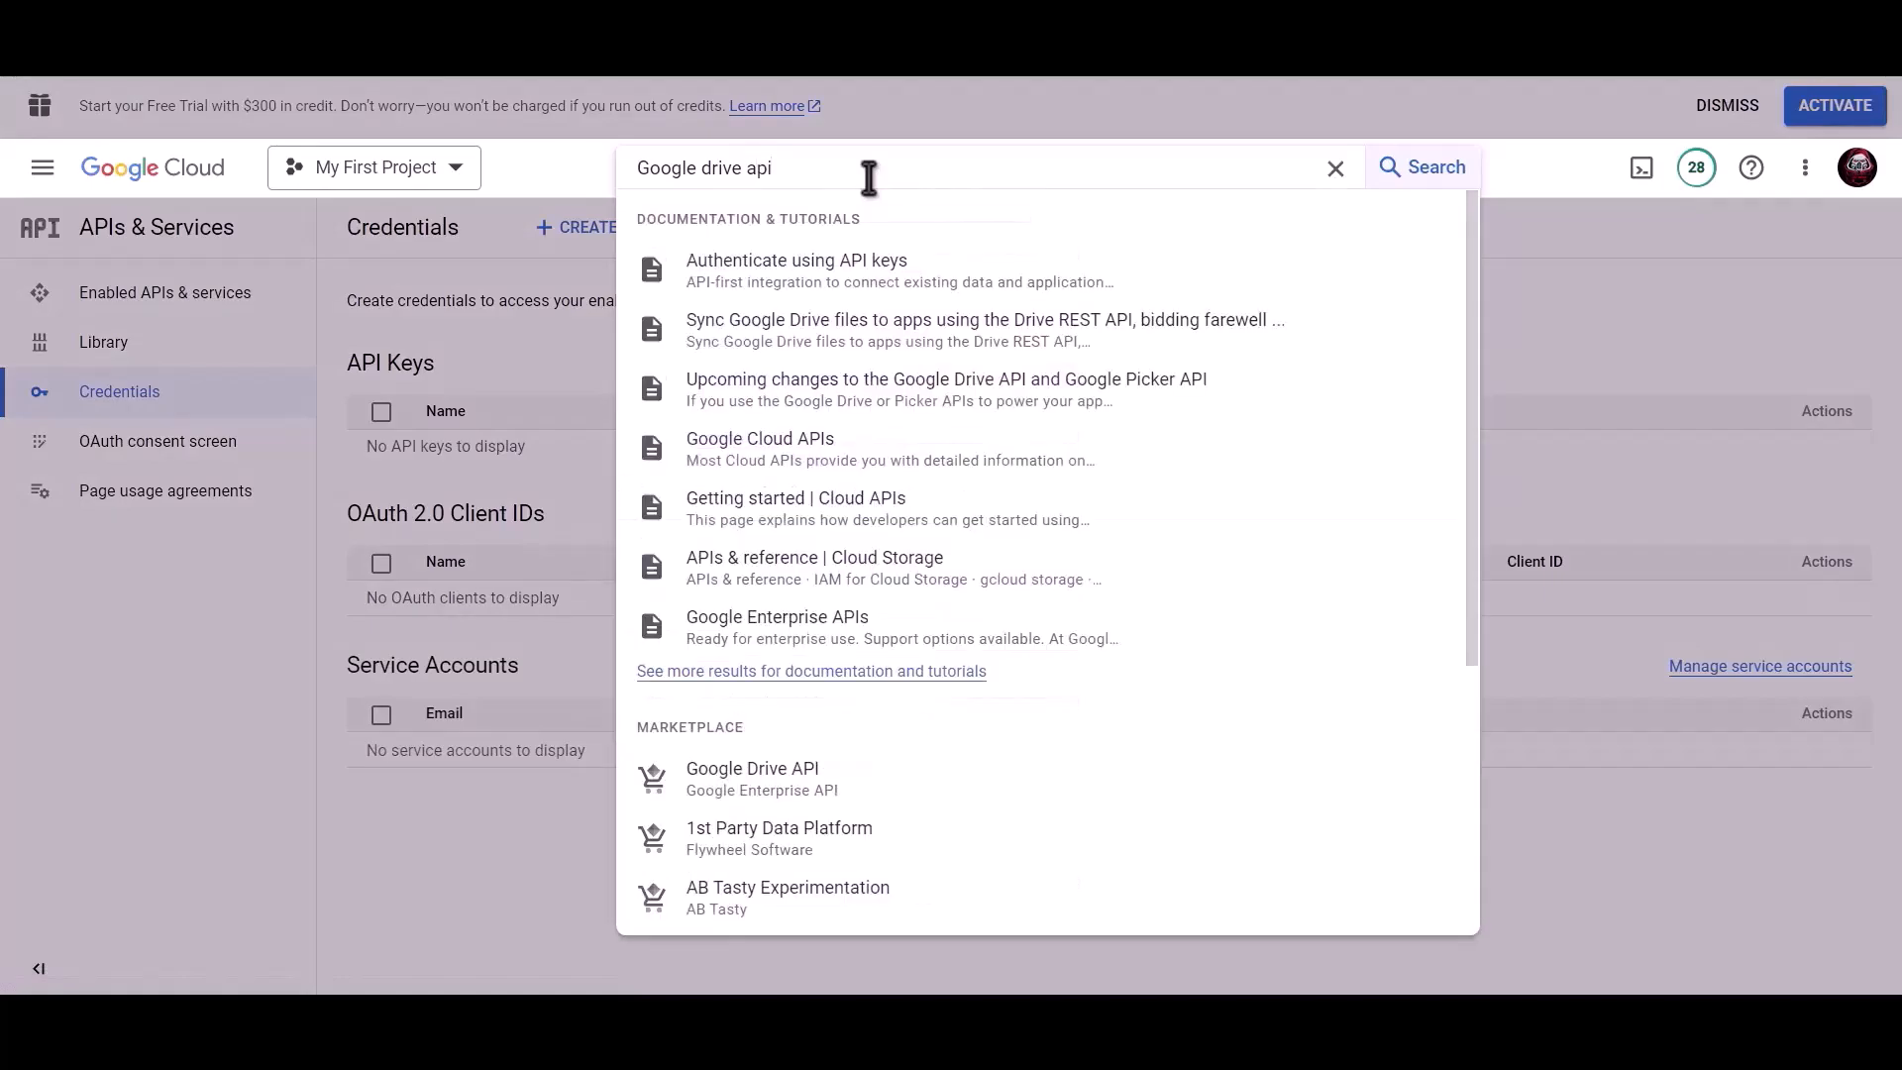
left_click(789, 778)
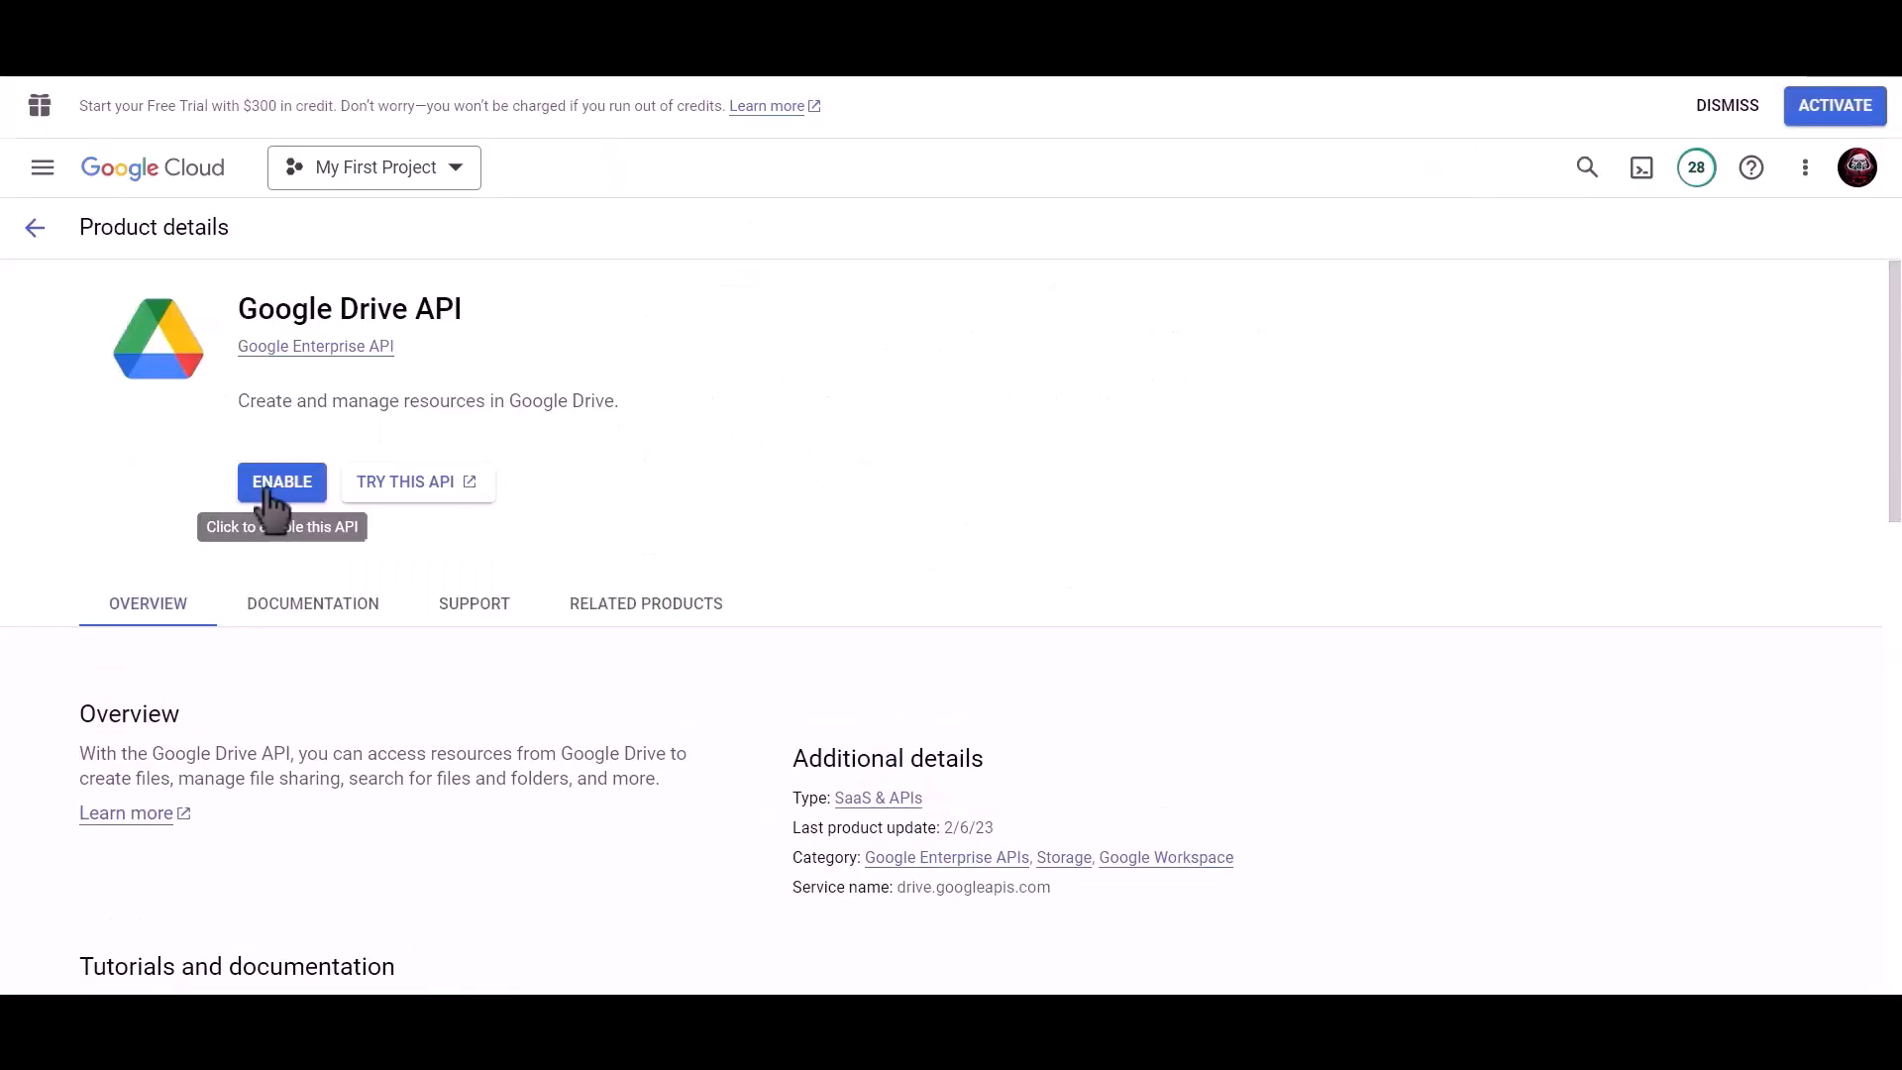
left_click(278, 484)
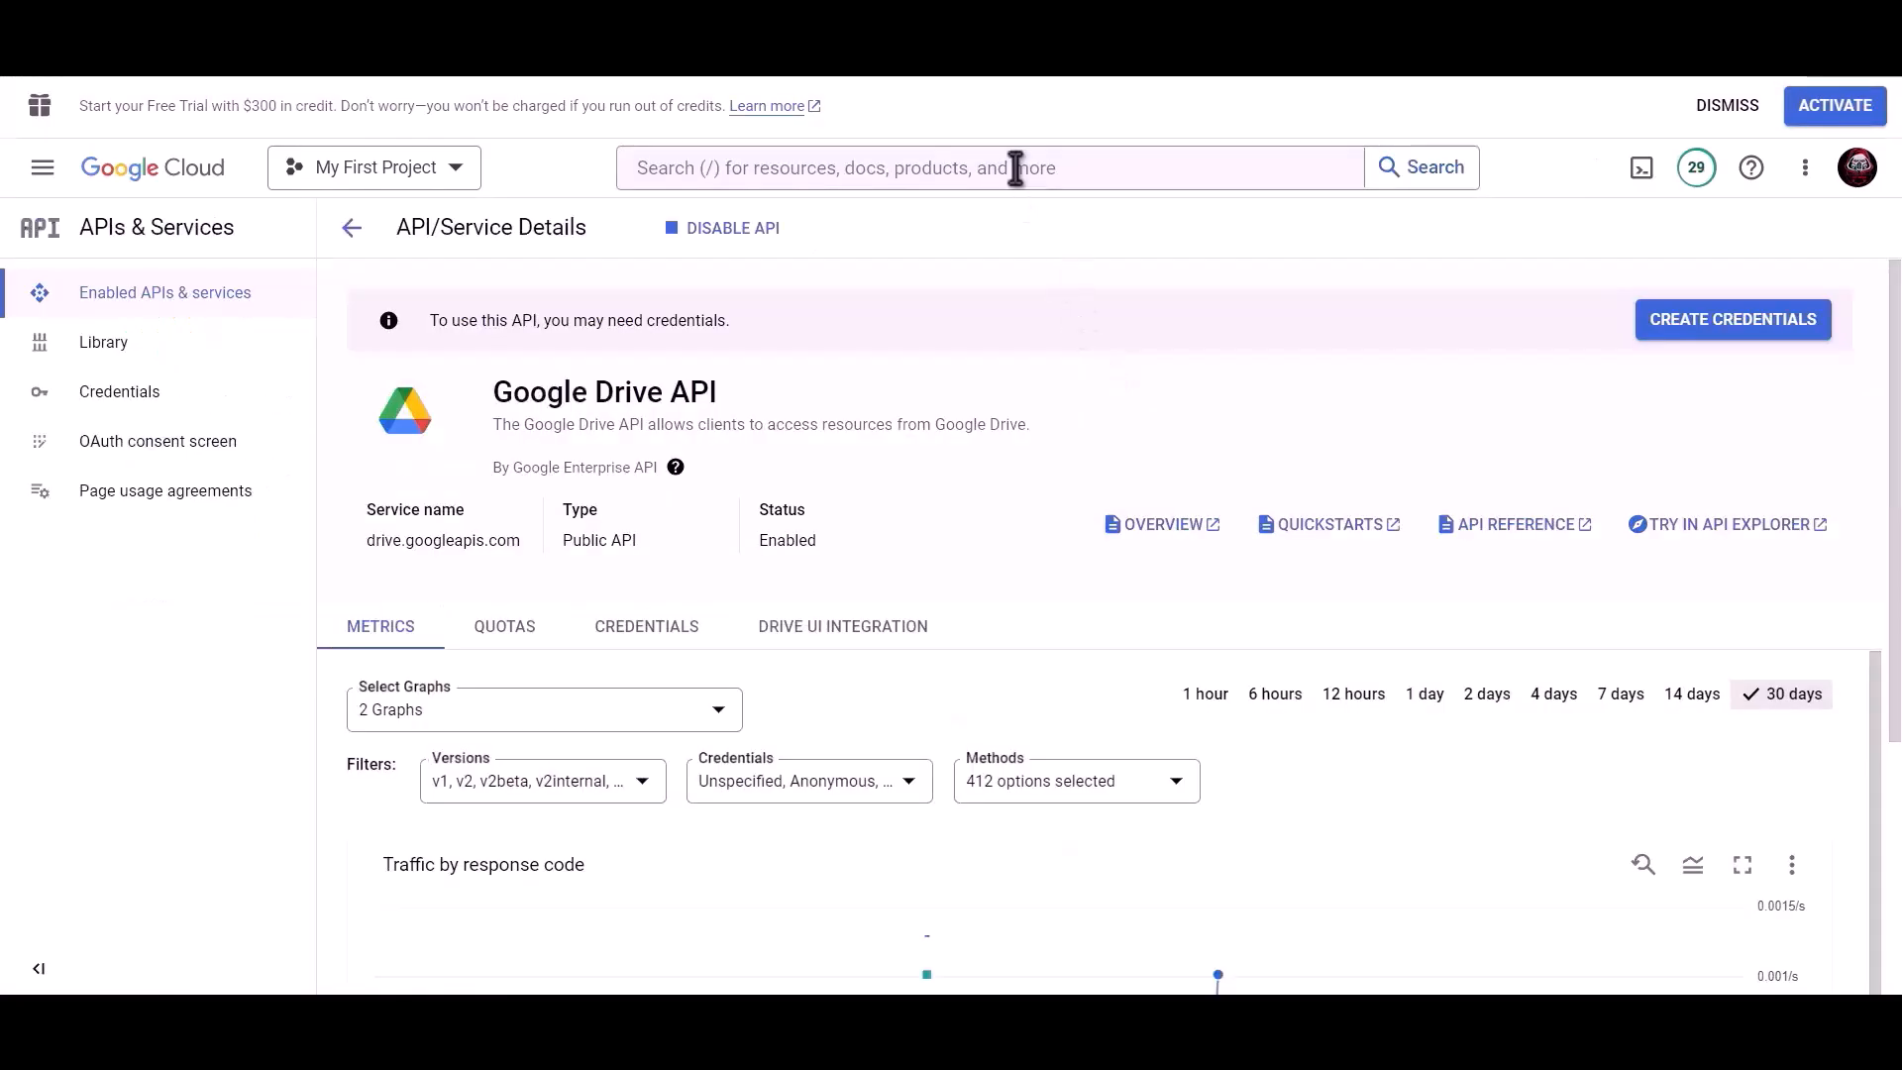
Search 'google sheet' and enable the Google Sheets API.
left_click(1015, 168)
type("google sheet")
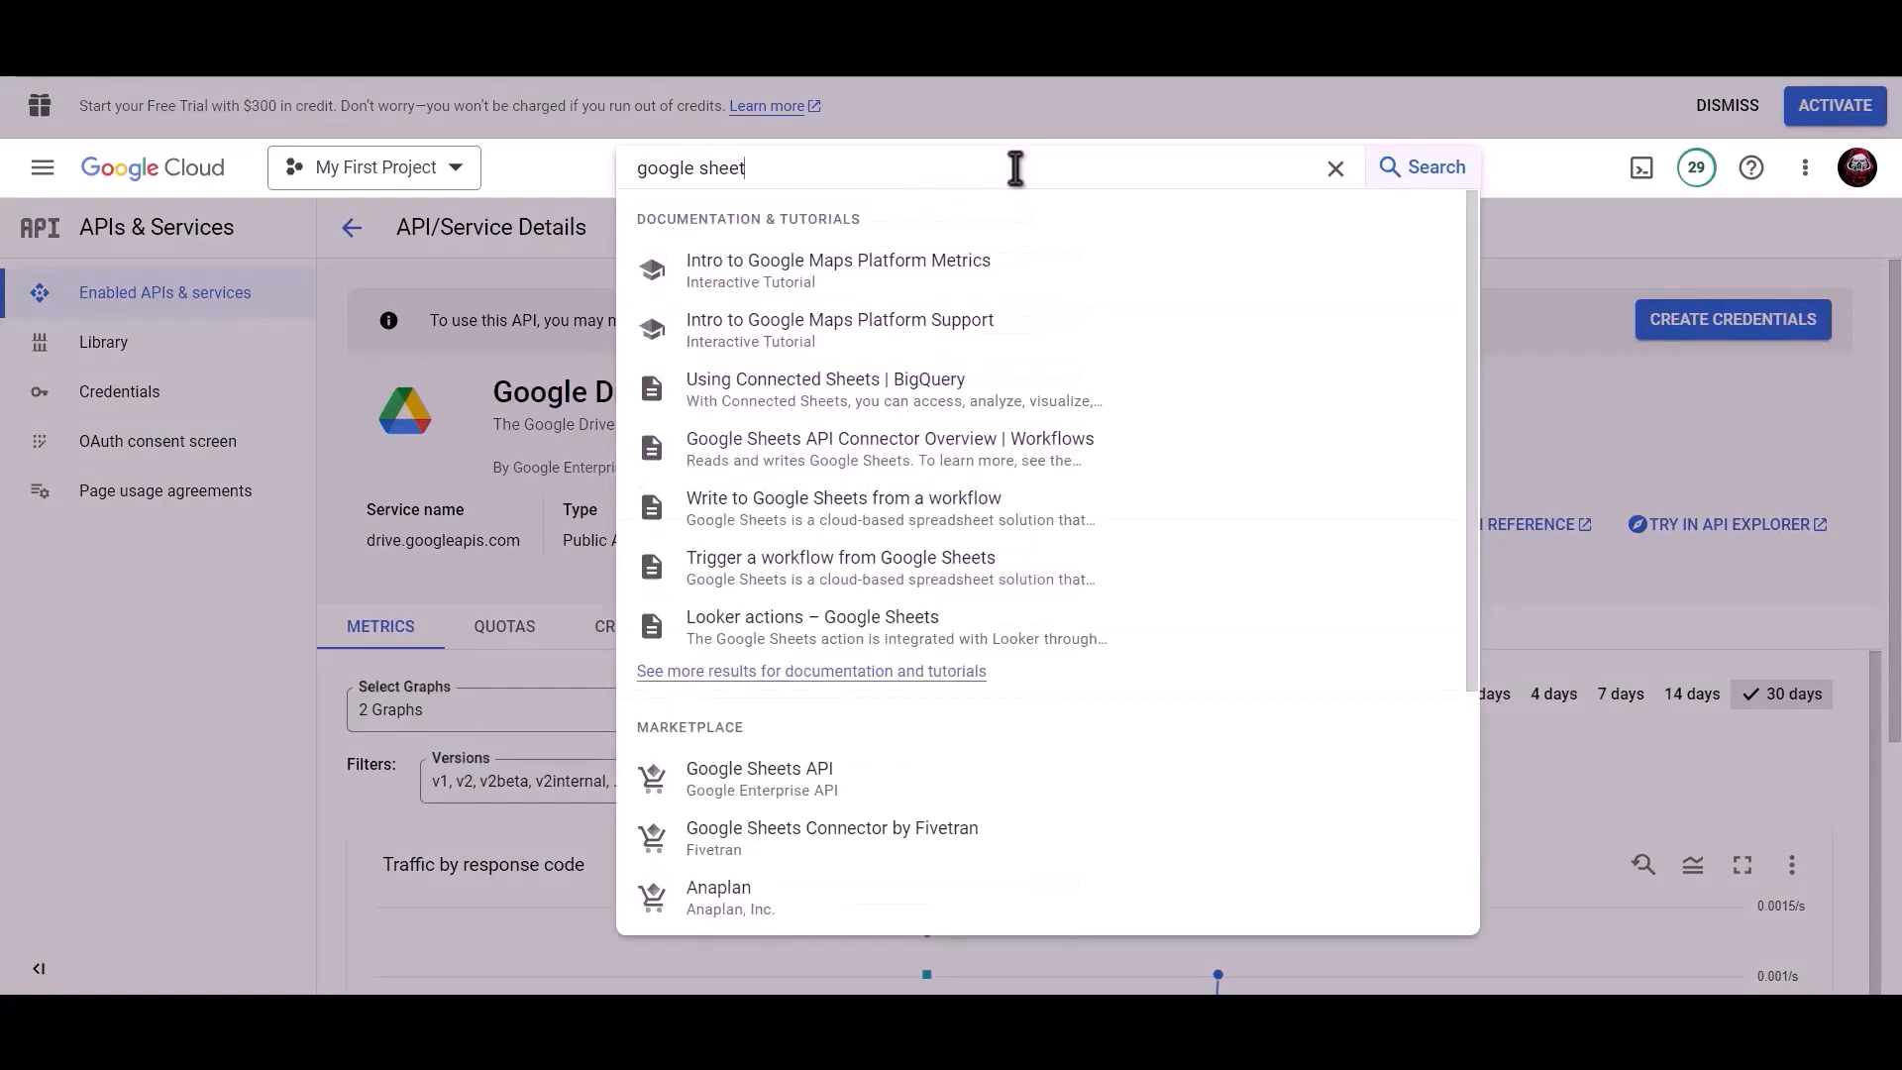
left_click(792, 778)
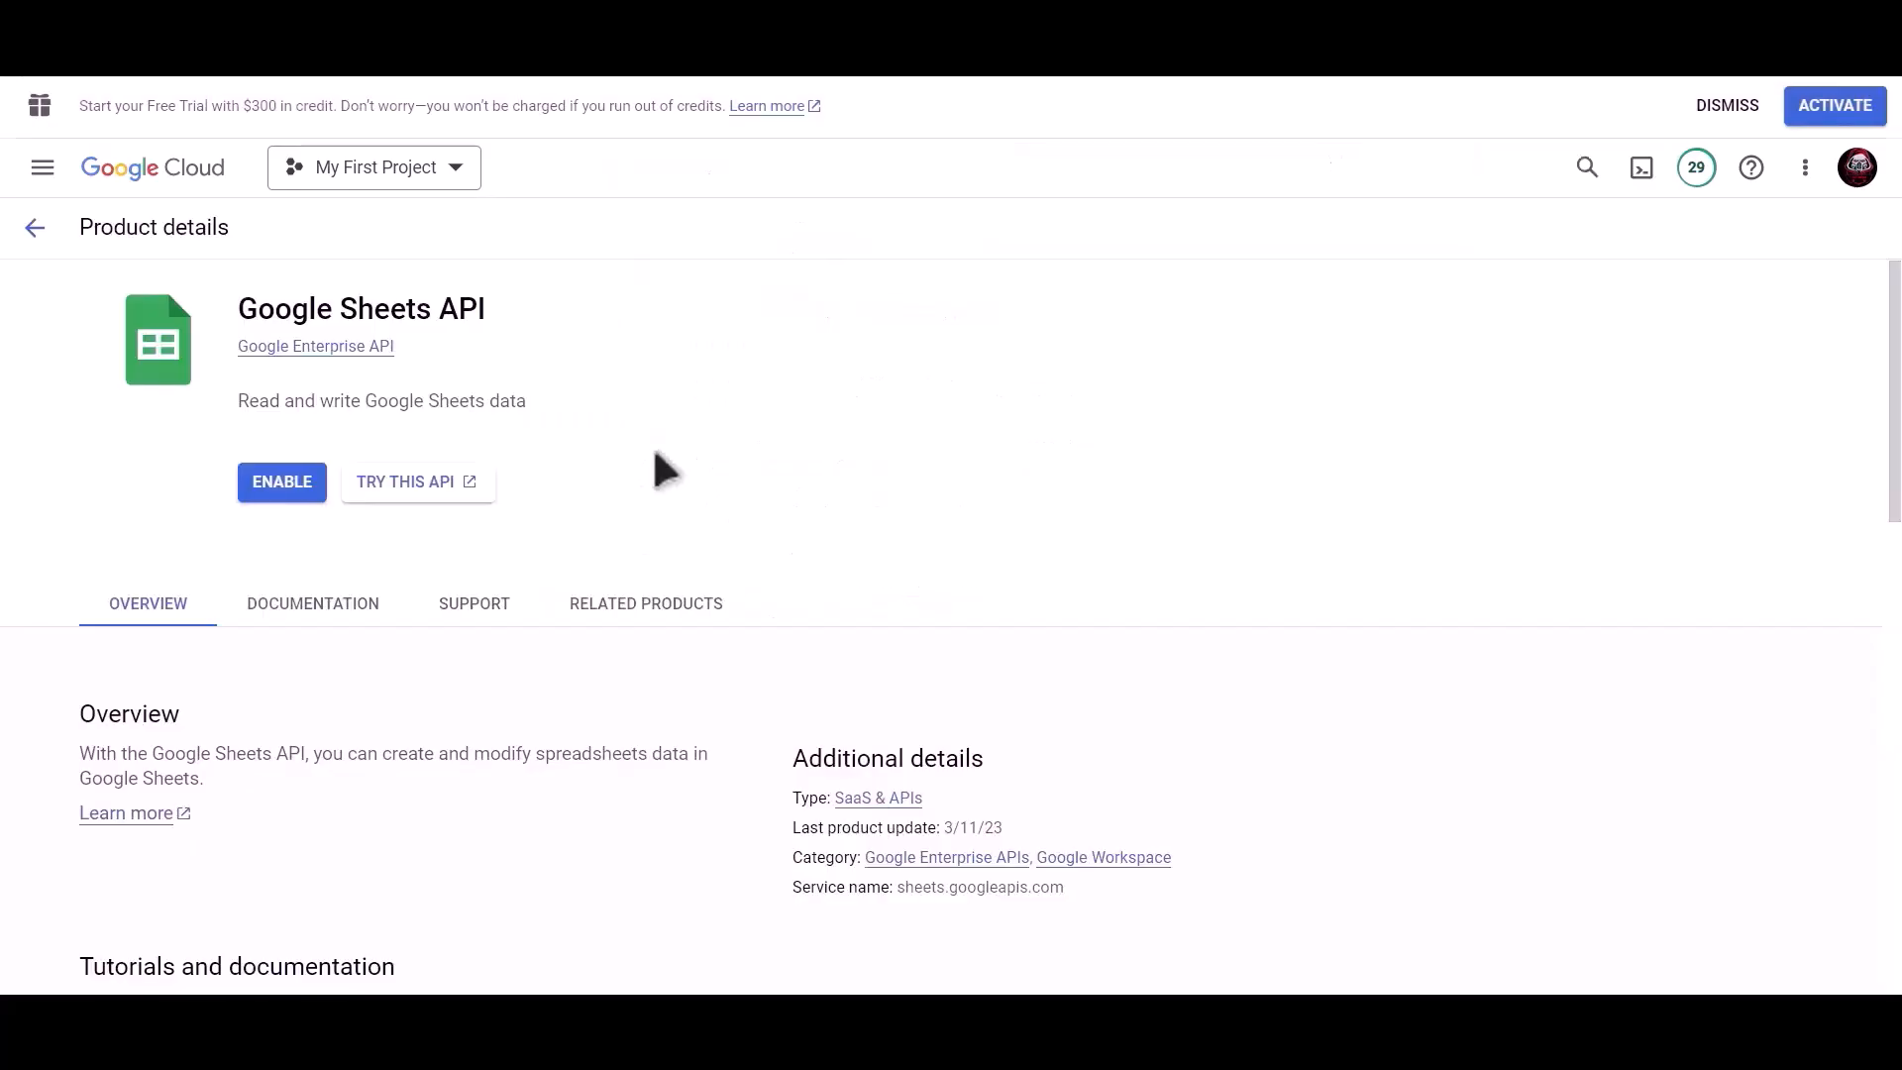
left_click(256, 484)
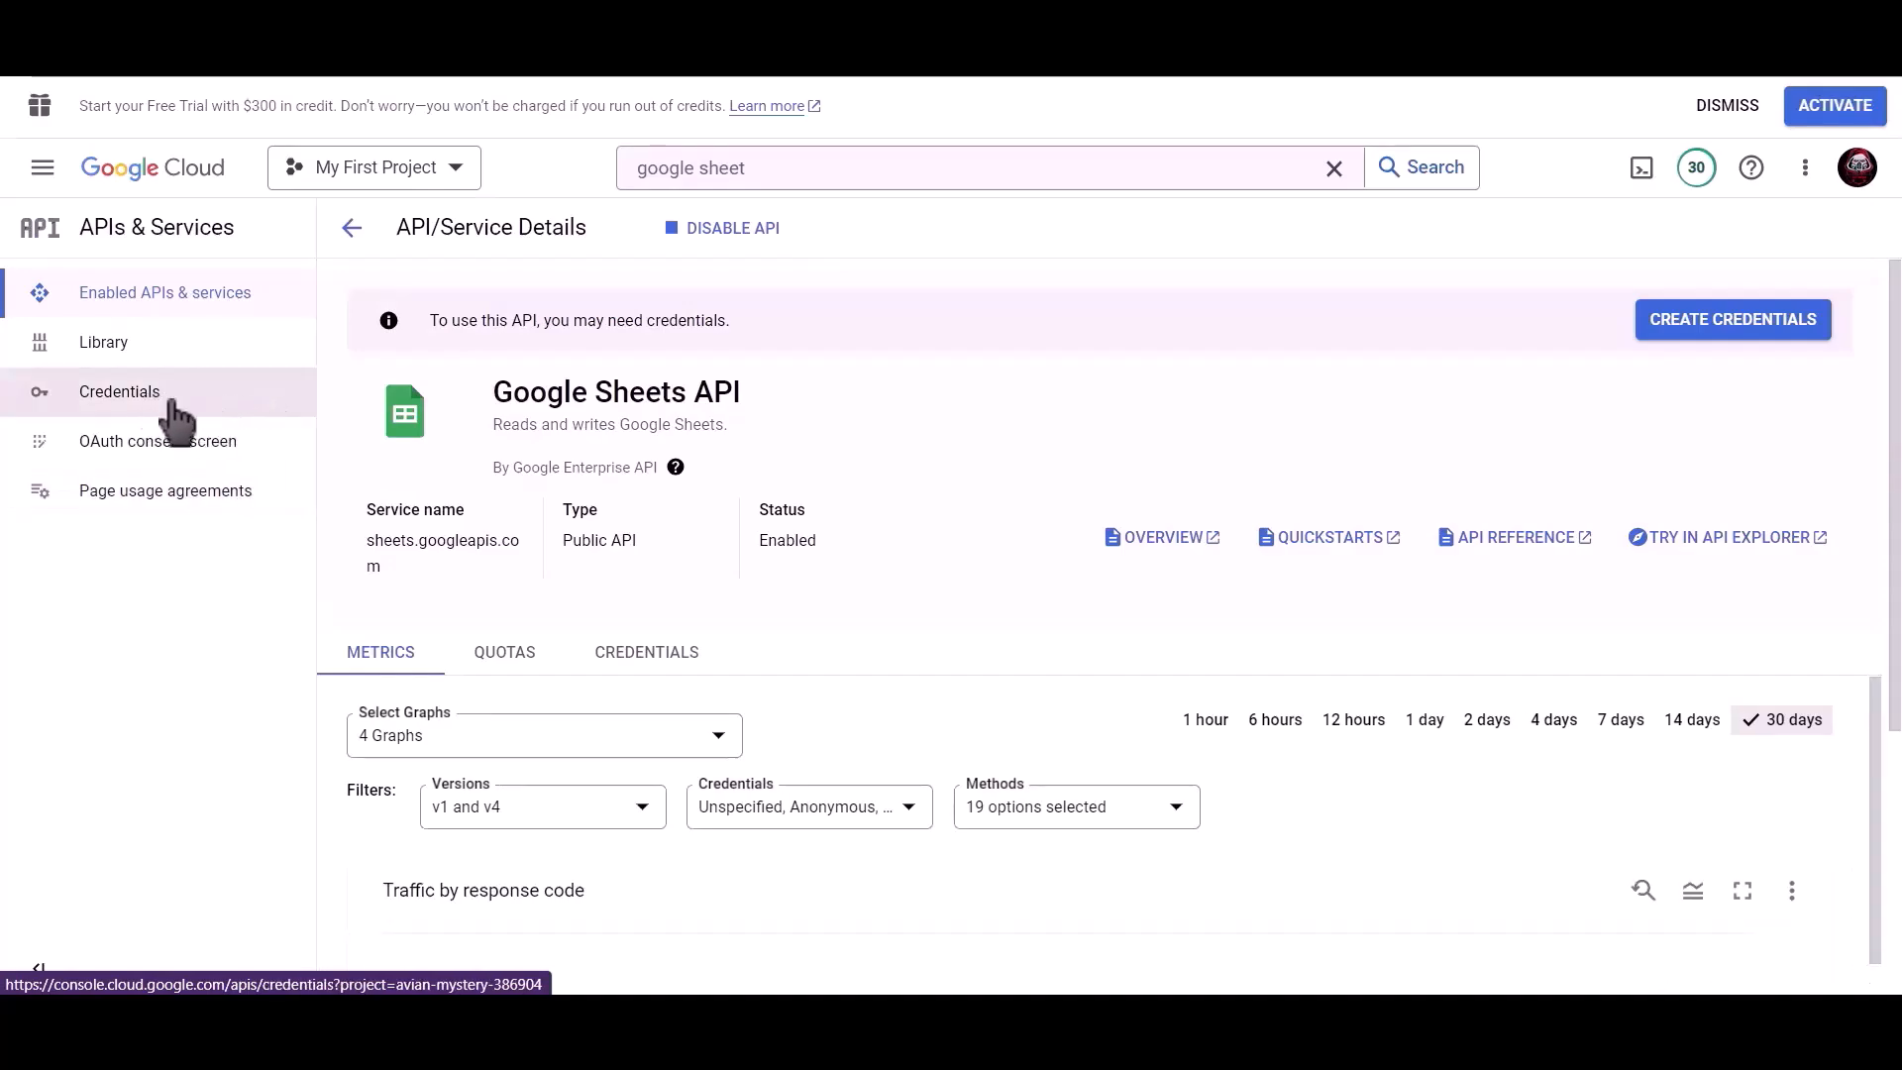
left_click(173, 406)
Start a Web application OAuth client ID named 'Bit Integrations'.
left_click(646, 243)
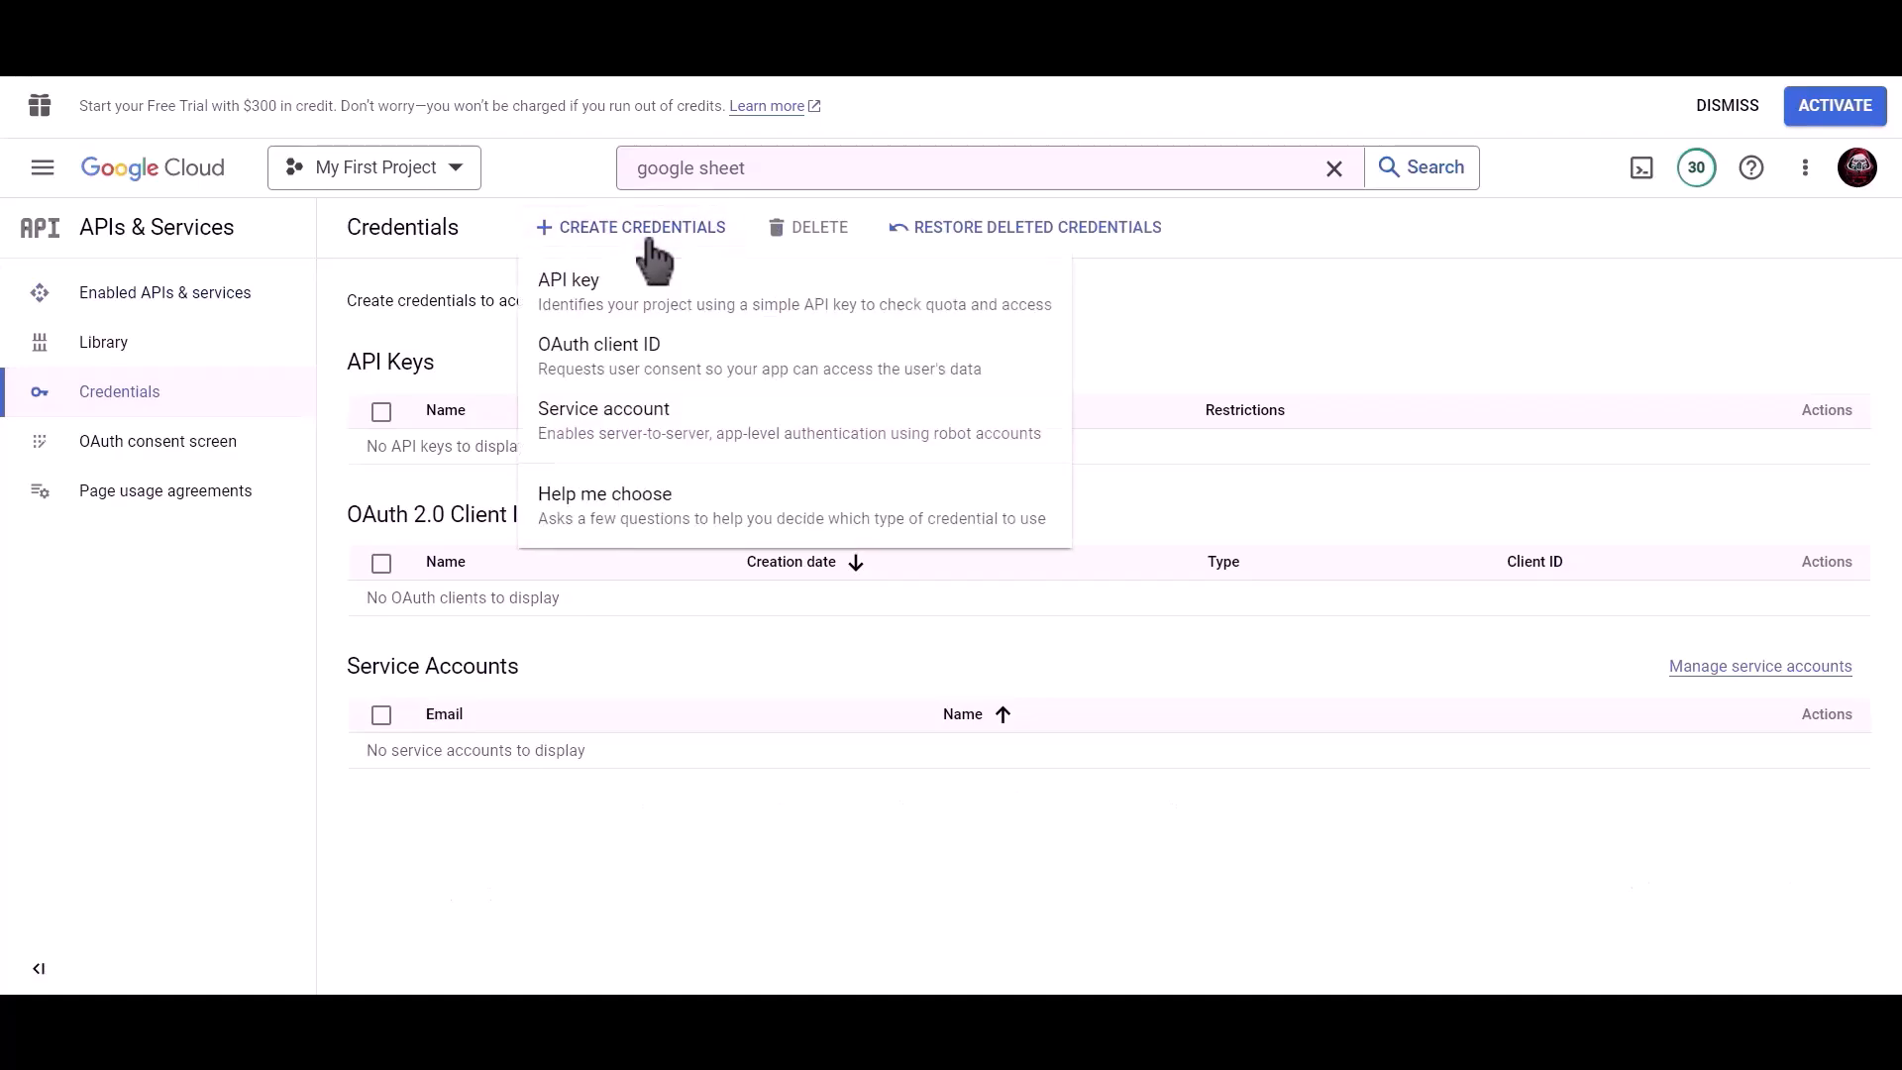
left_click(738, 374)
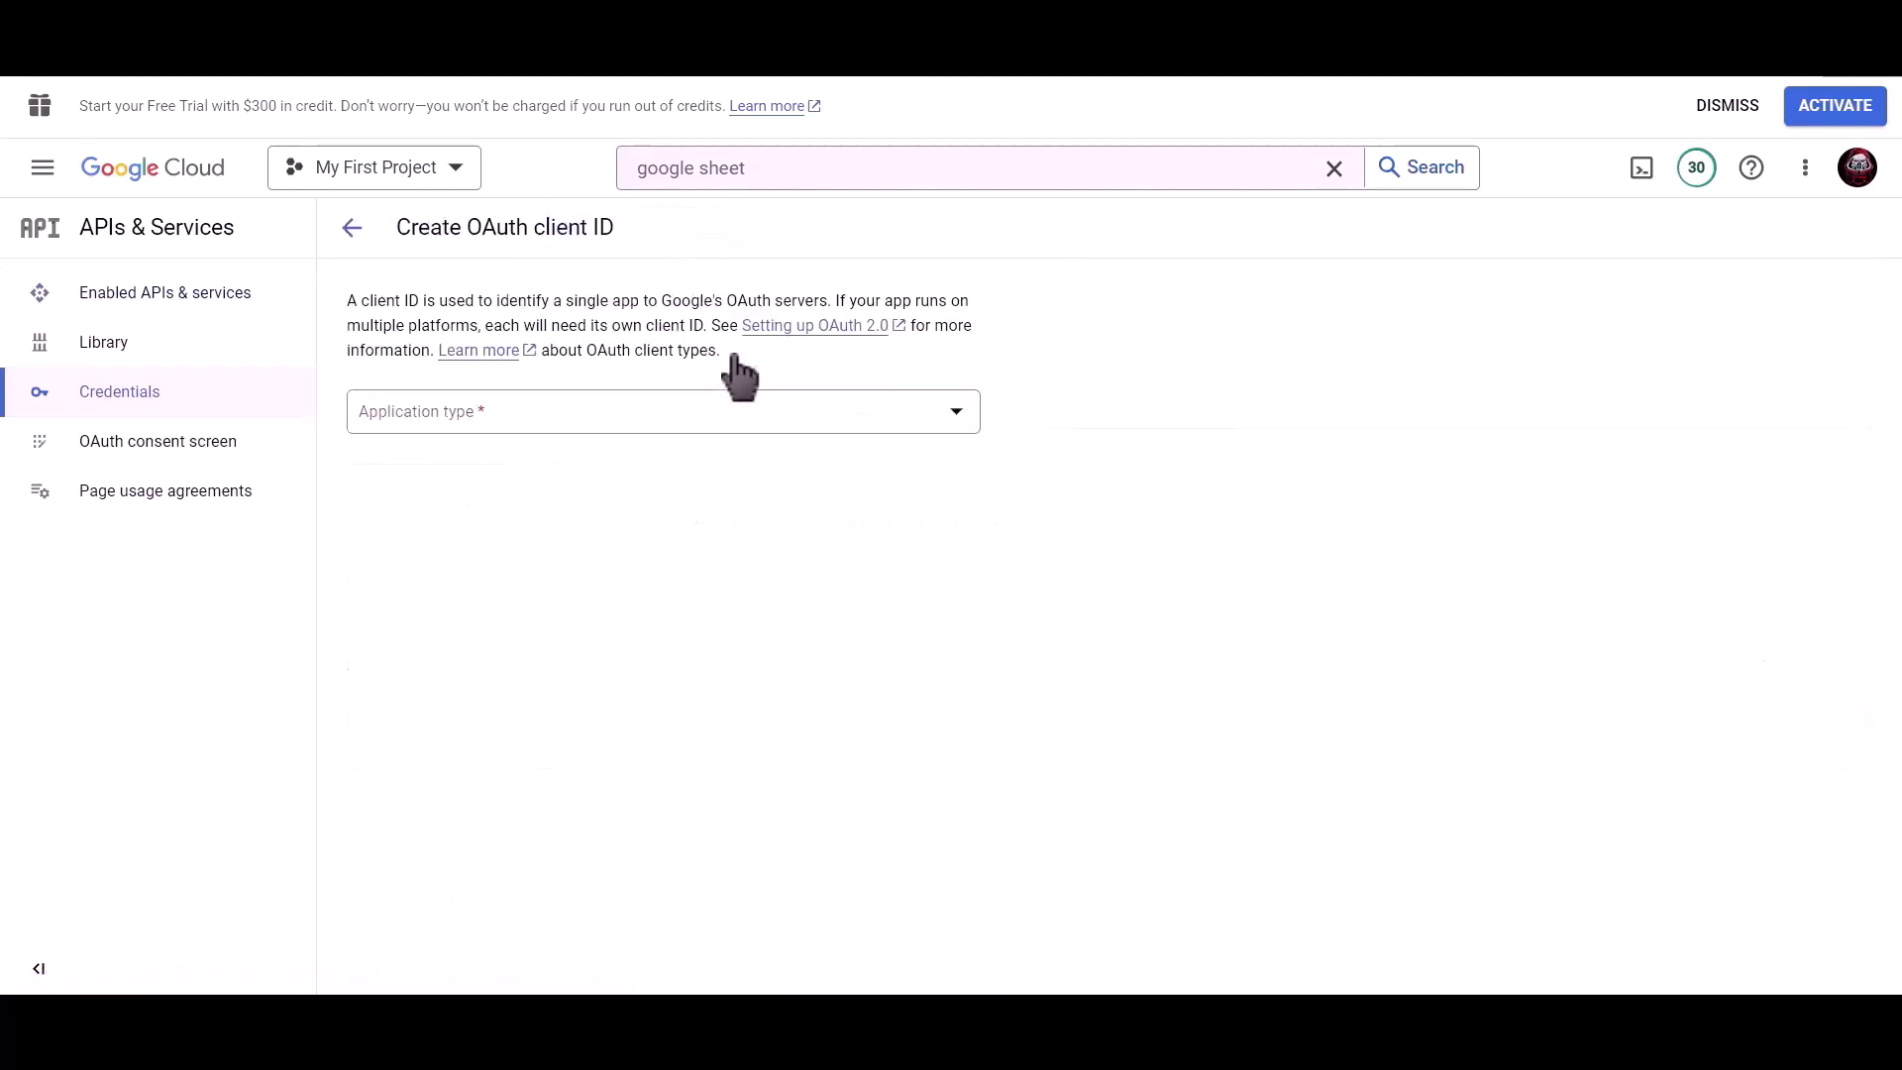
left_click(585, 408)
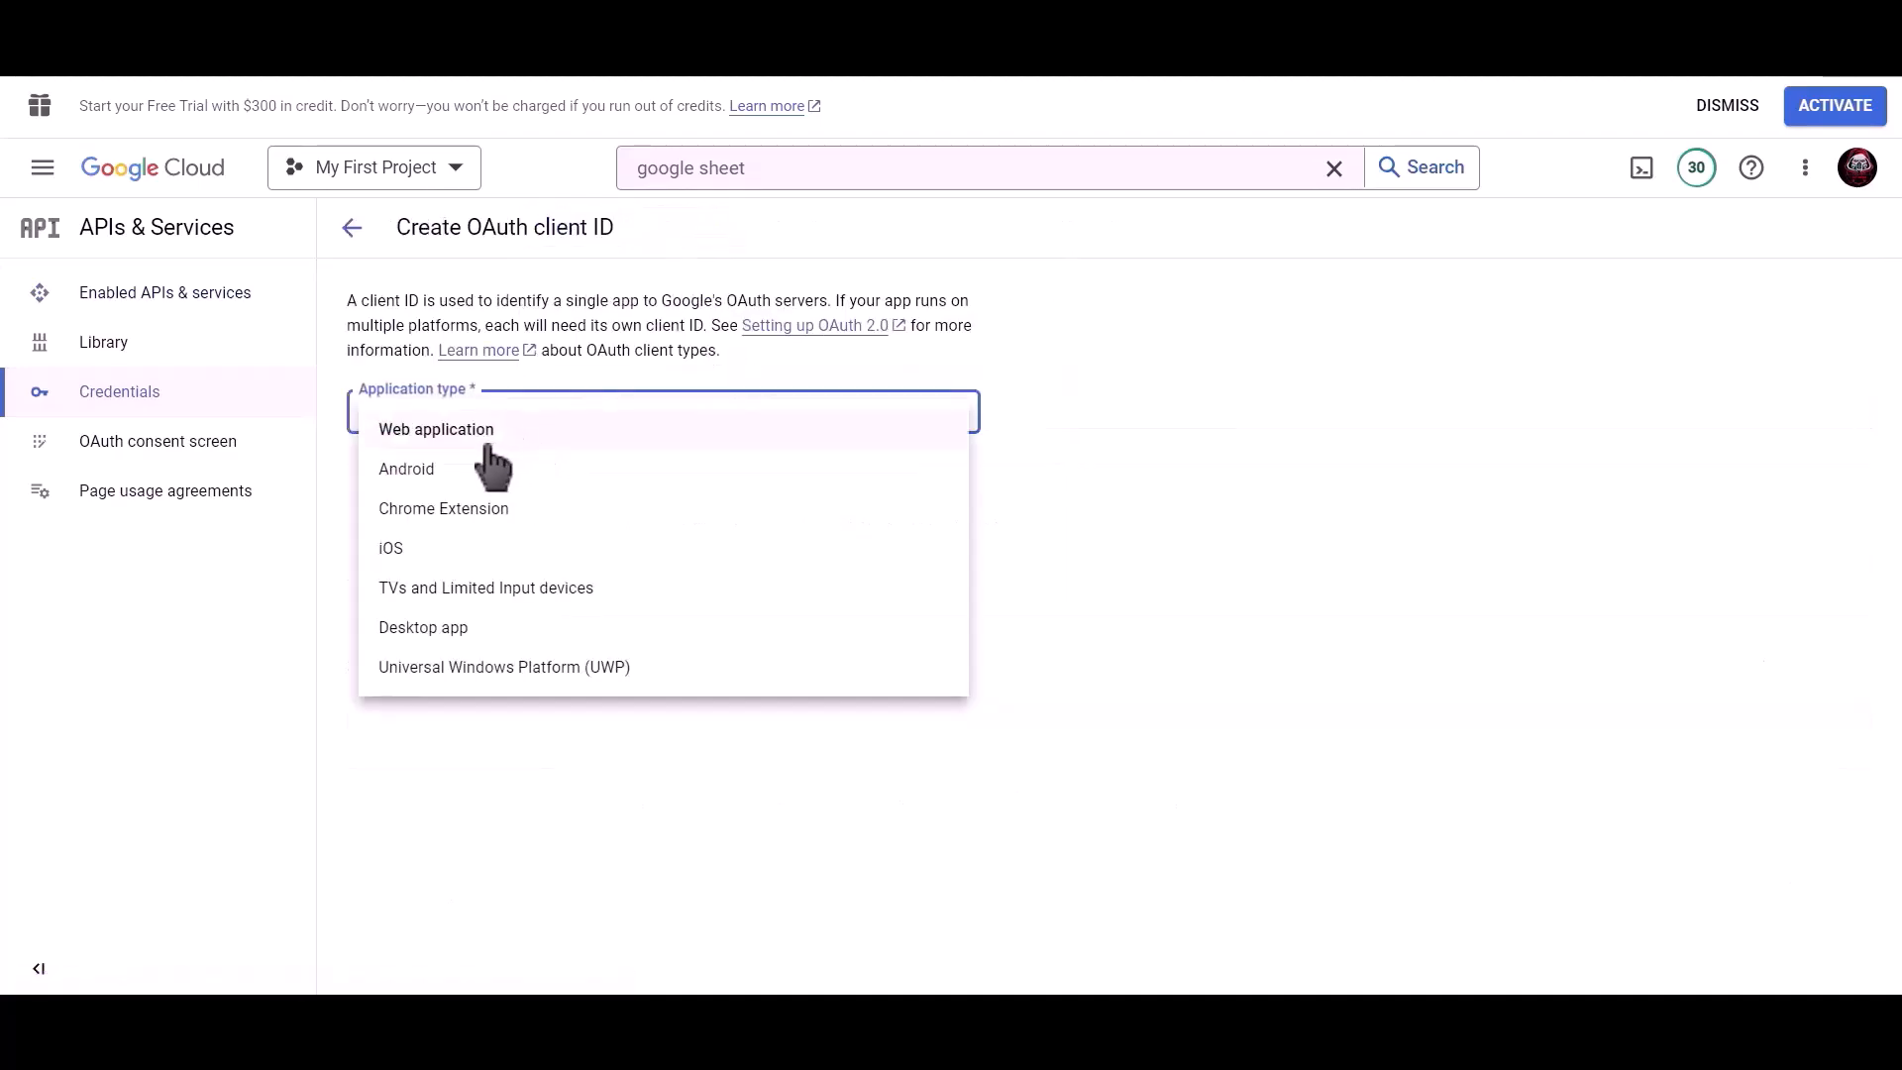
left_click(614, 435)
left_click_drag(579, 477, 353, 476)
type("Bit ")
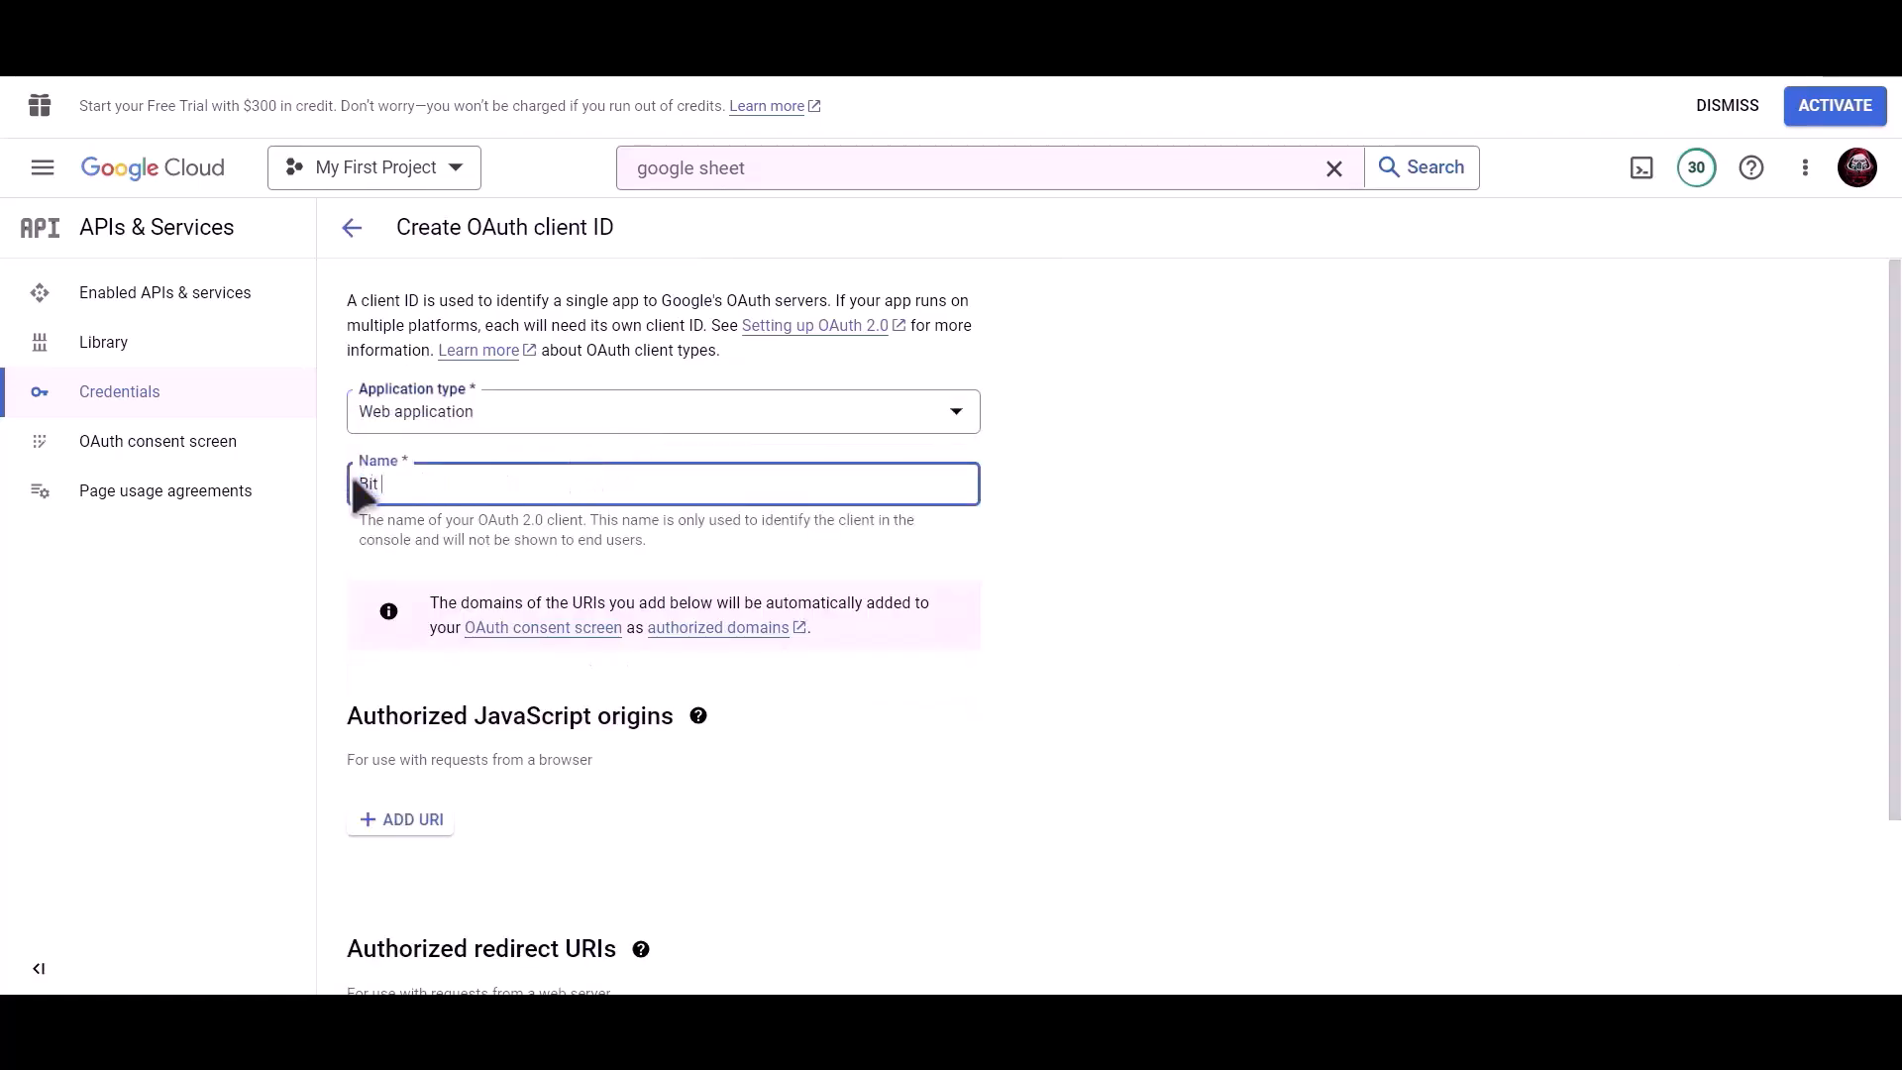
type("Integrations")
Add the plugin's redirect URI as an authorized URI, create the client, and copy its client ID.
scroll(669, 509, "down", 3)
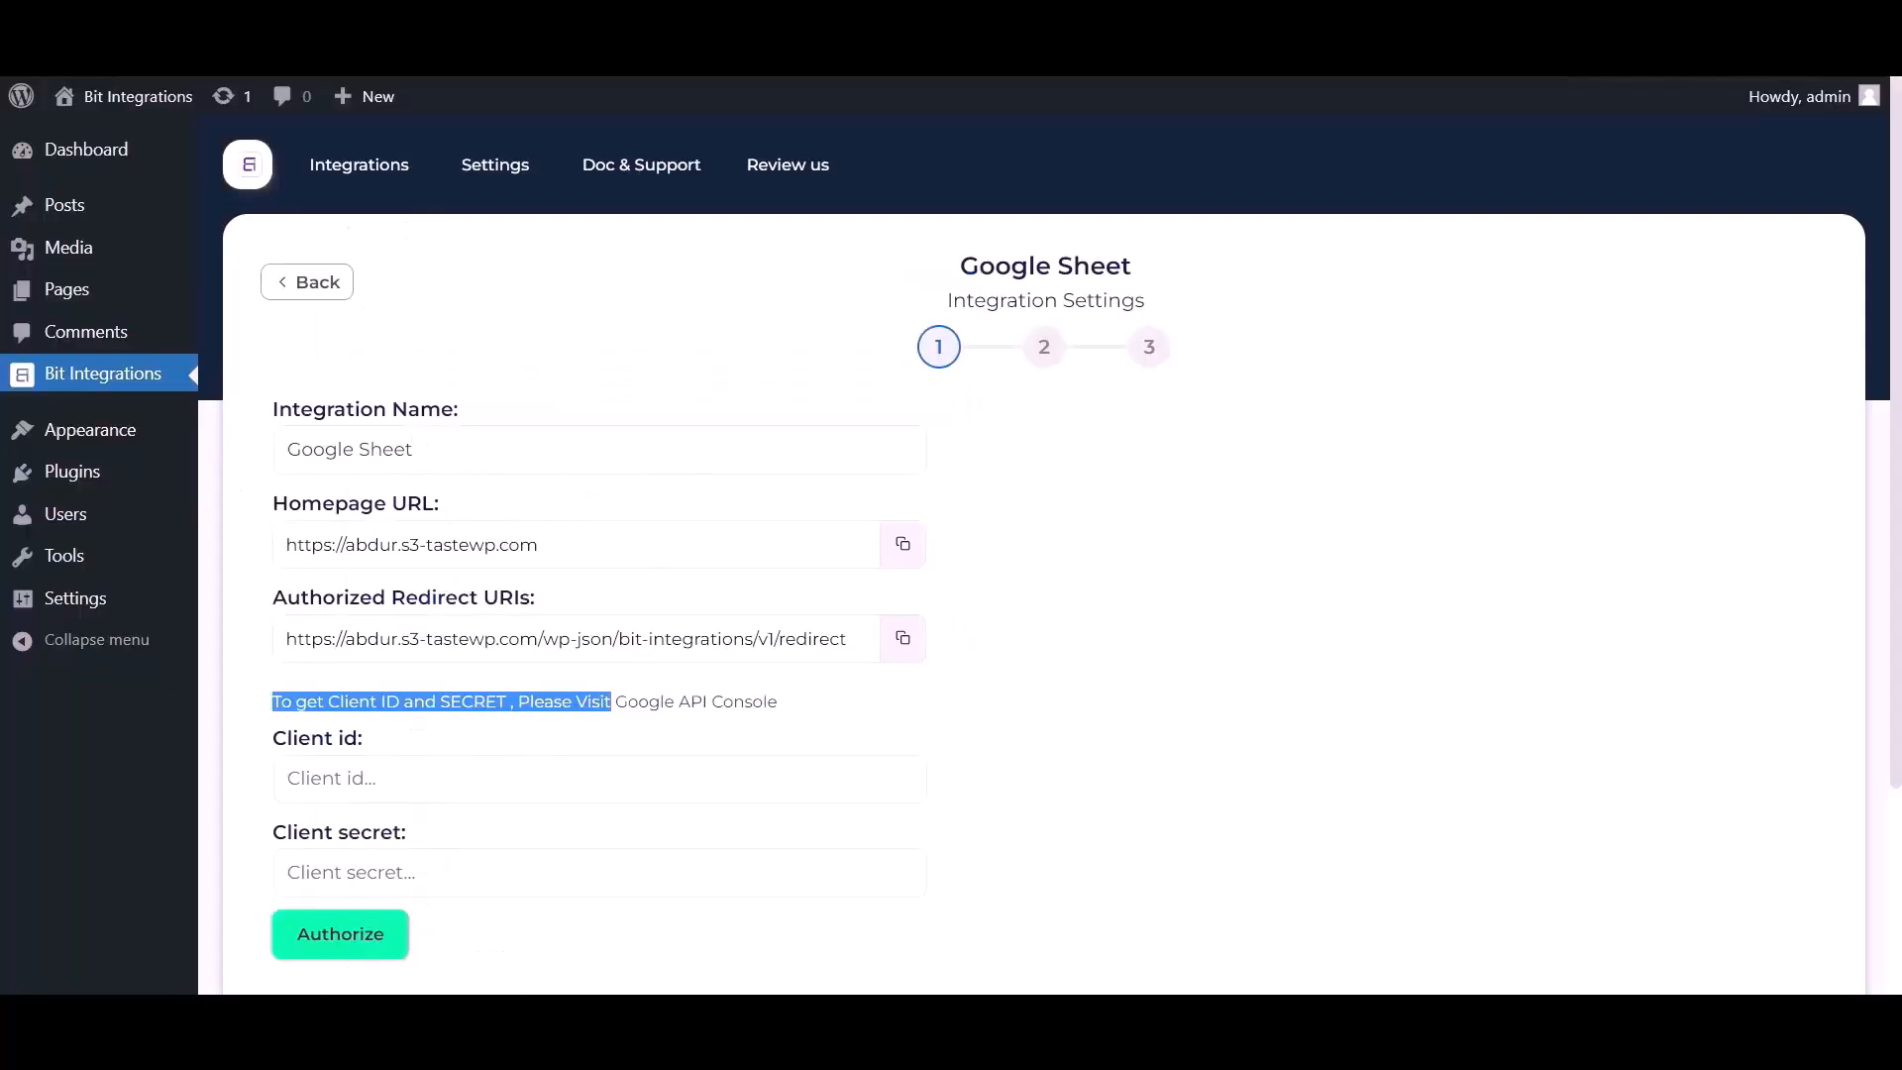
left_click(902, 642)
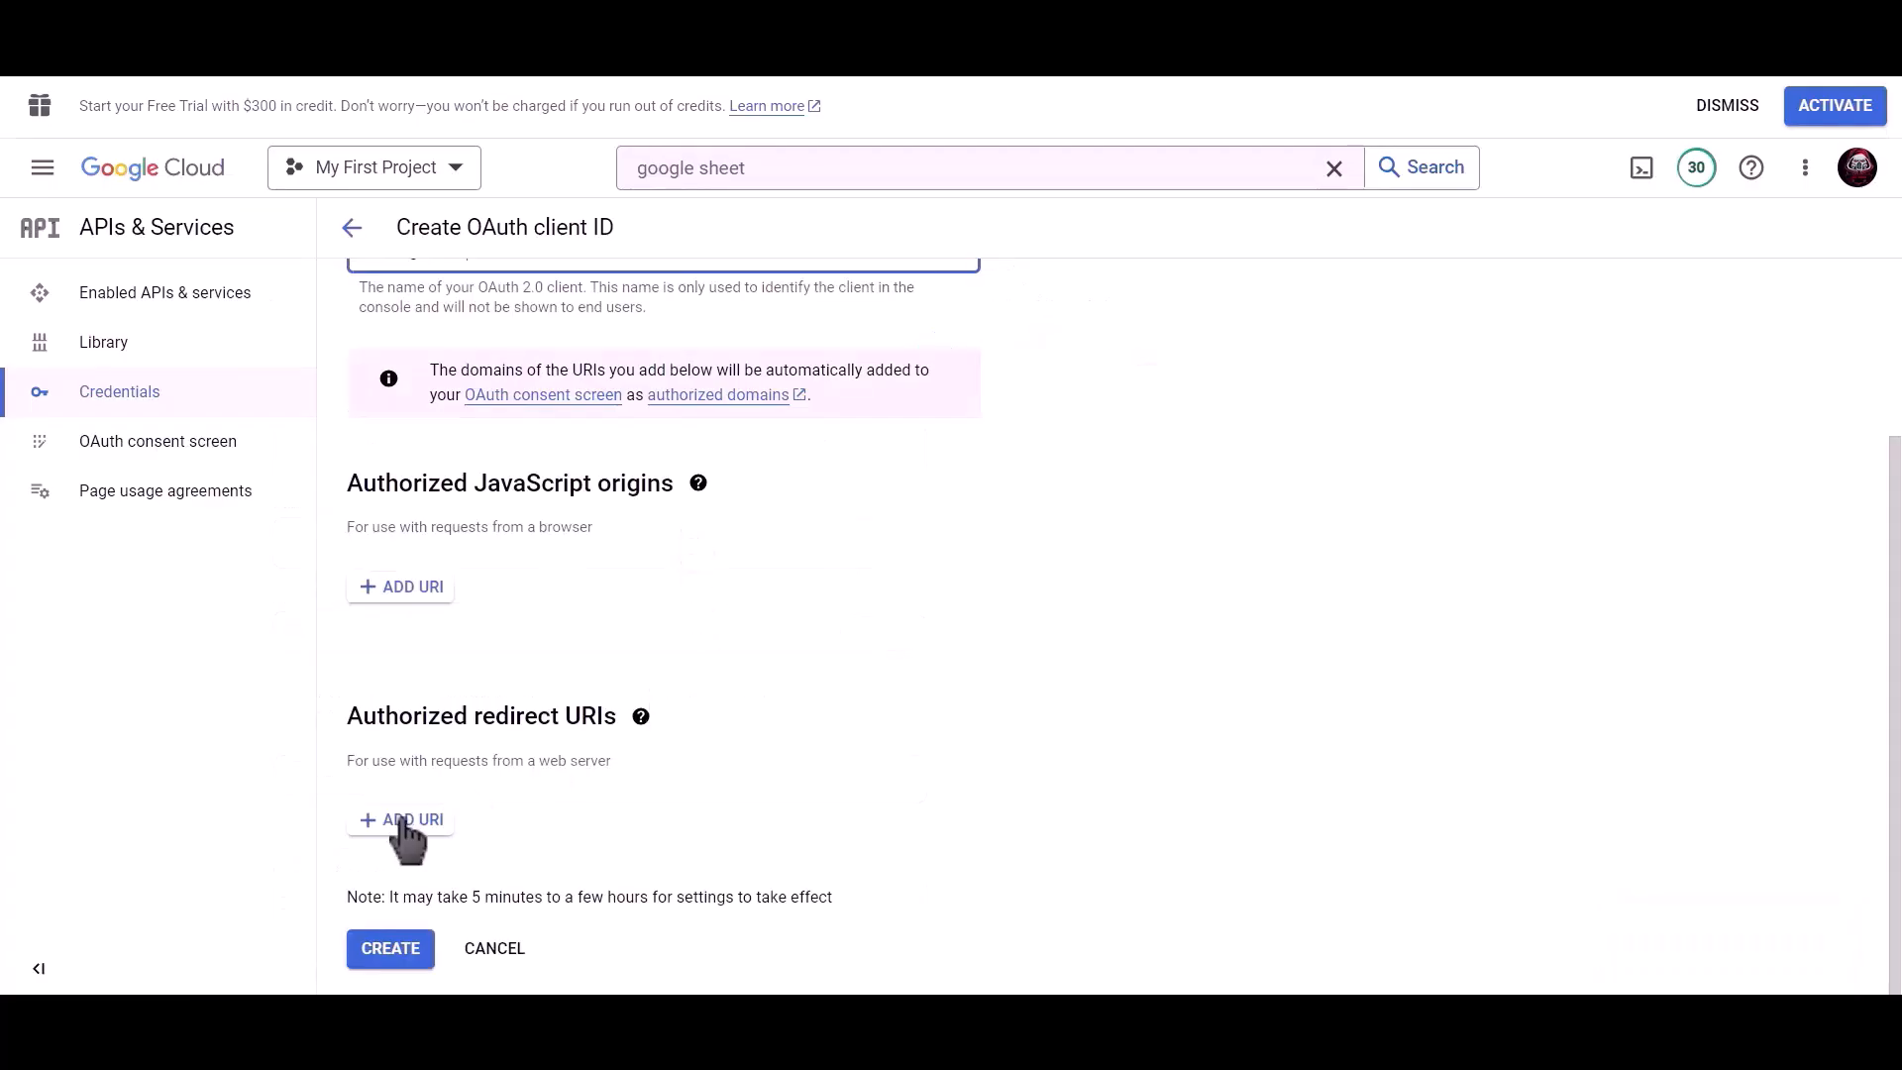
left_click(404, 822)
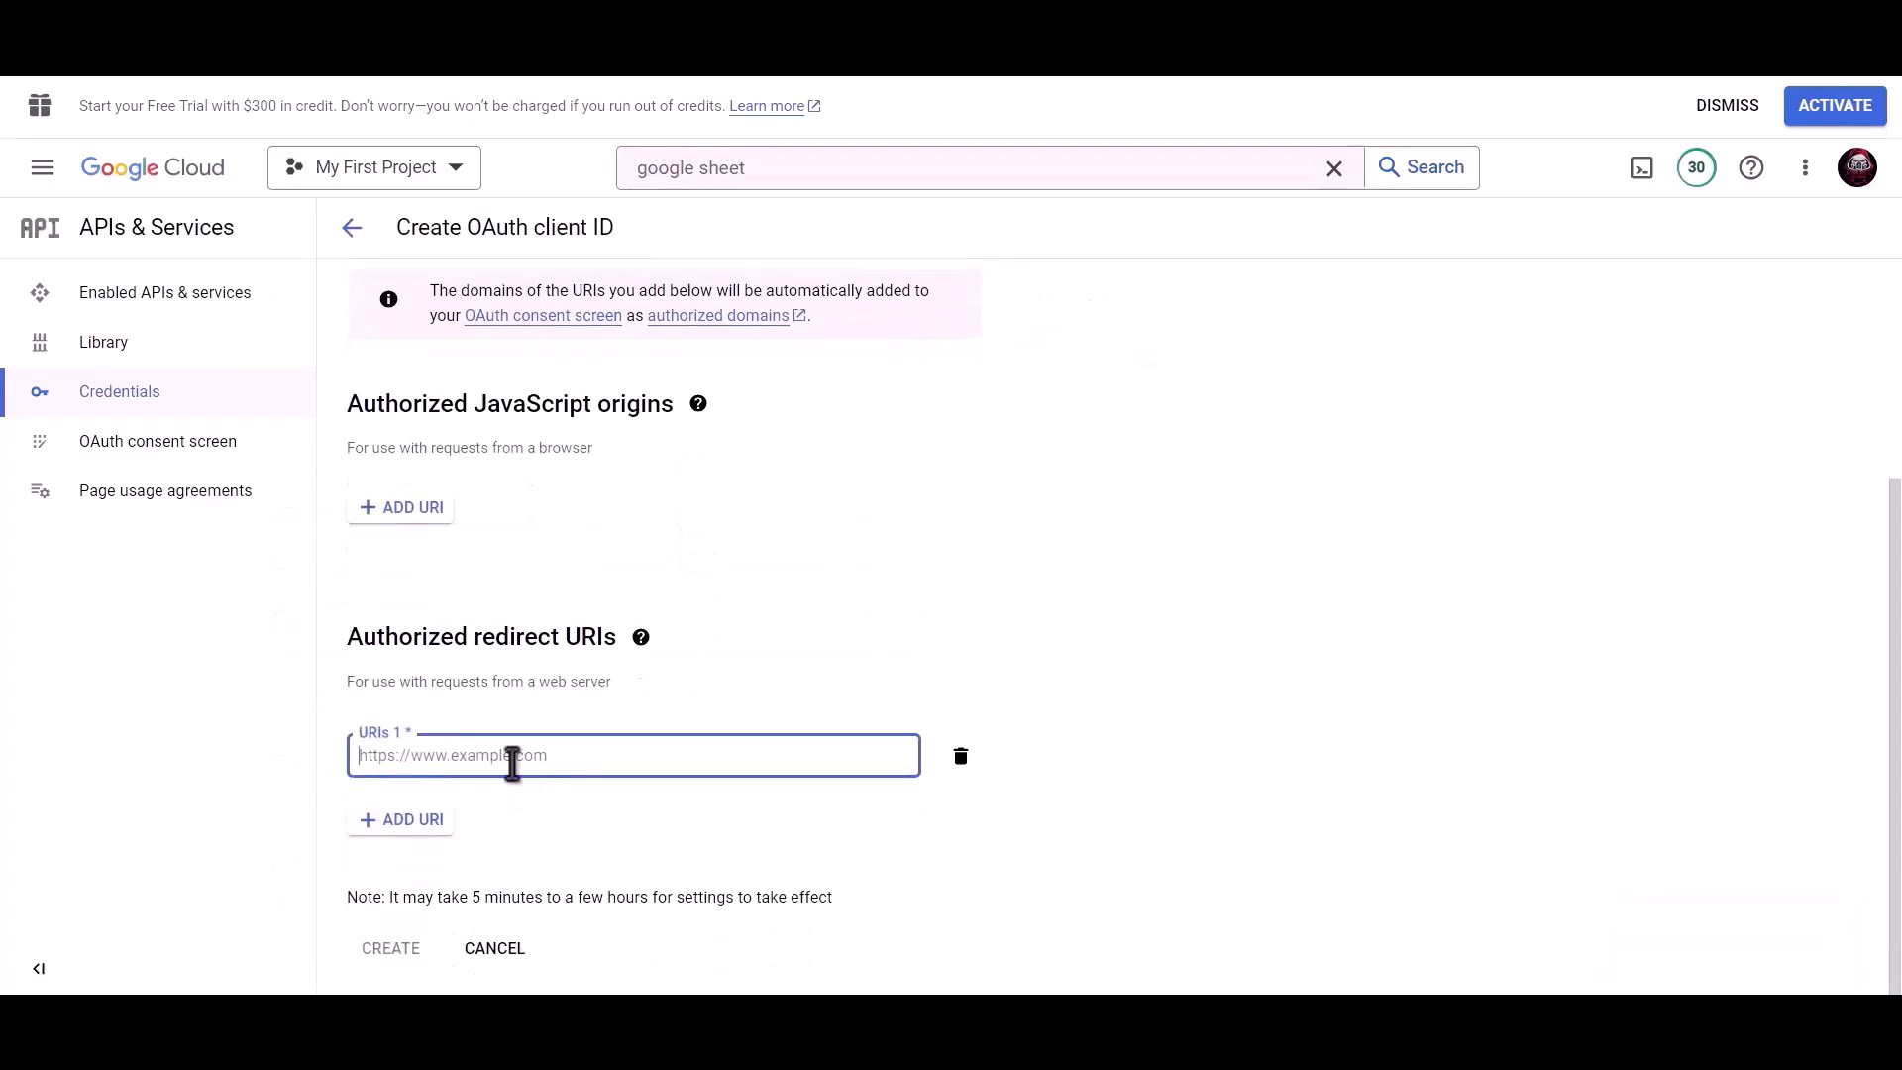
key("ctrl+v")
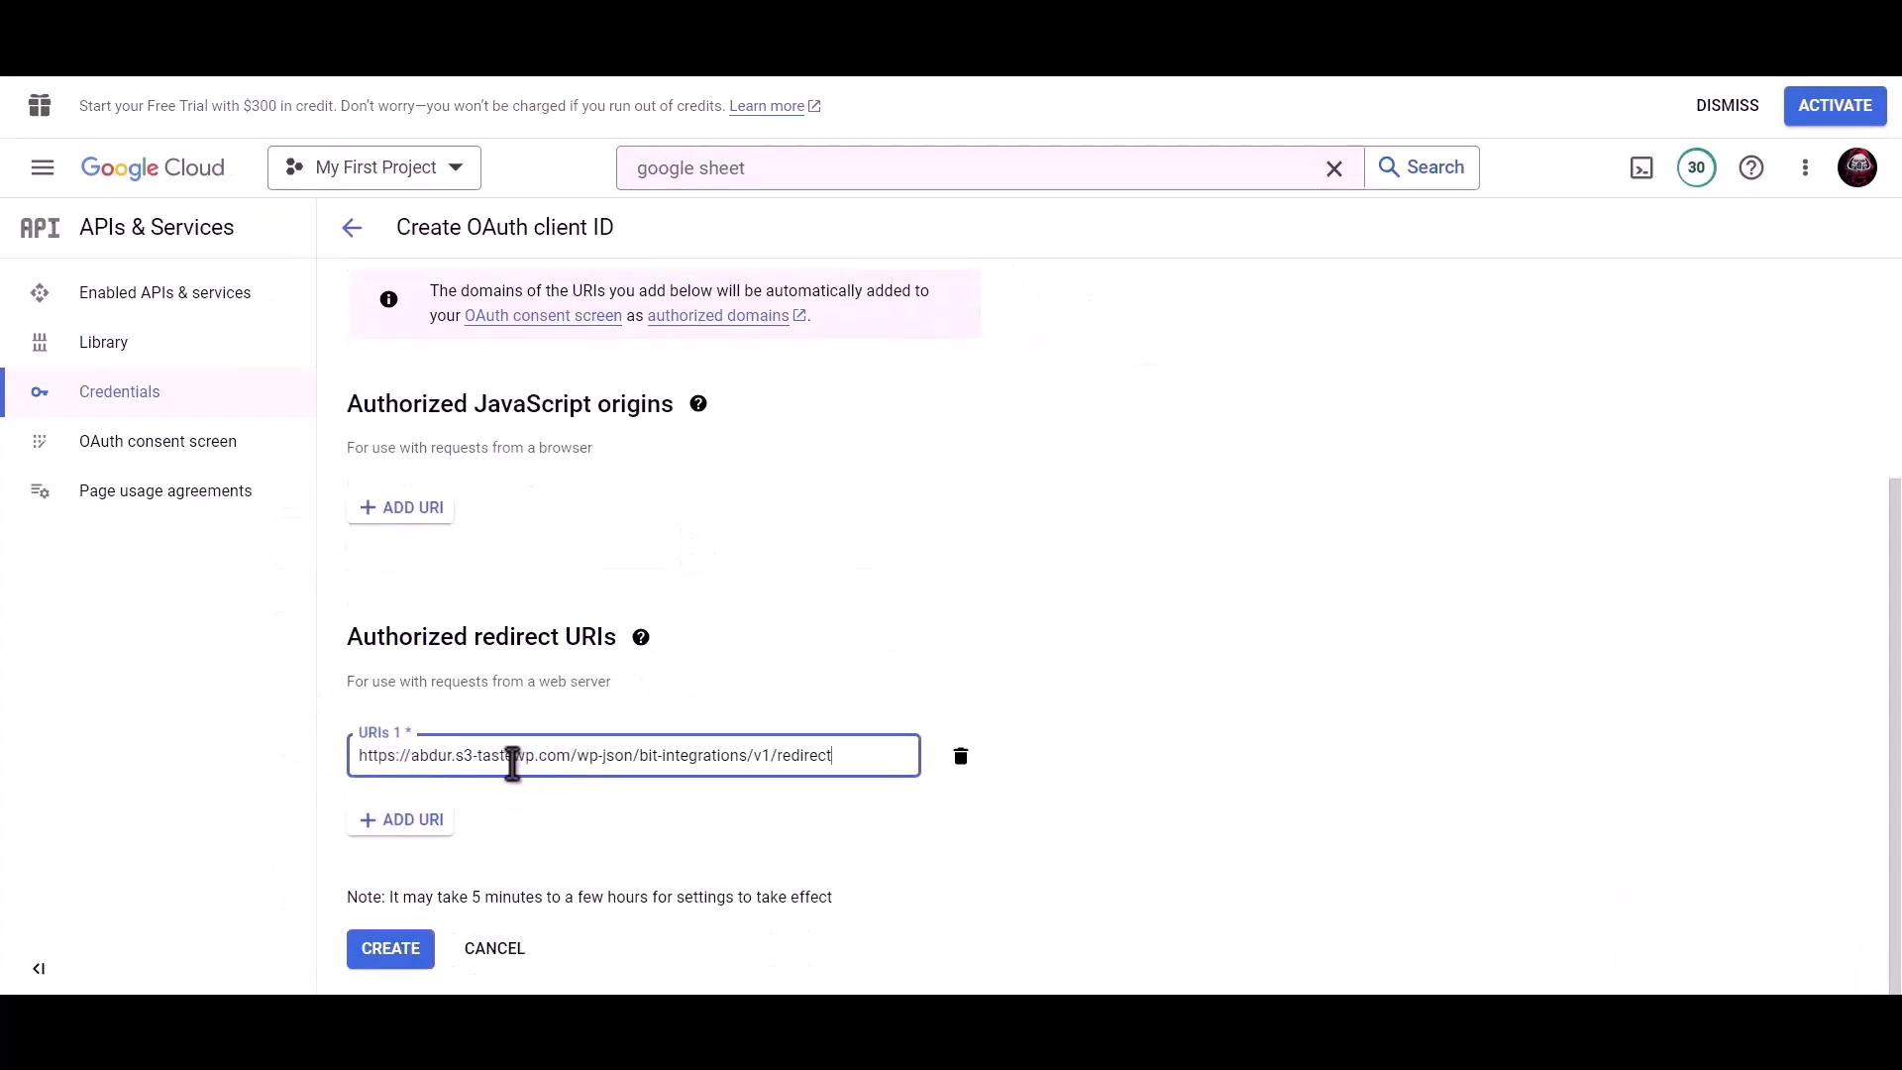
left_click(390, 952)
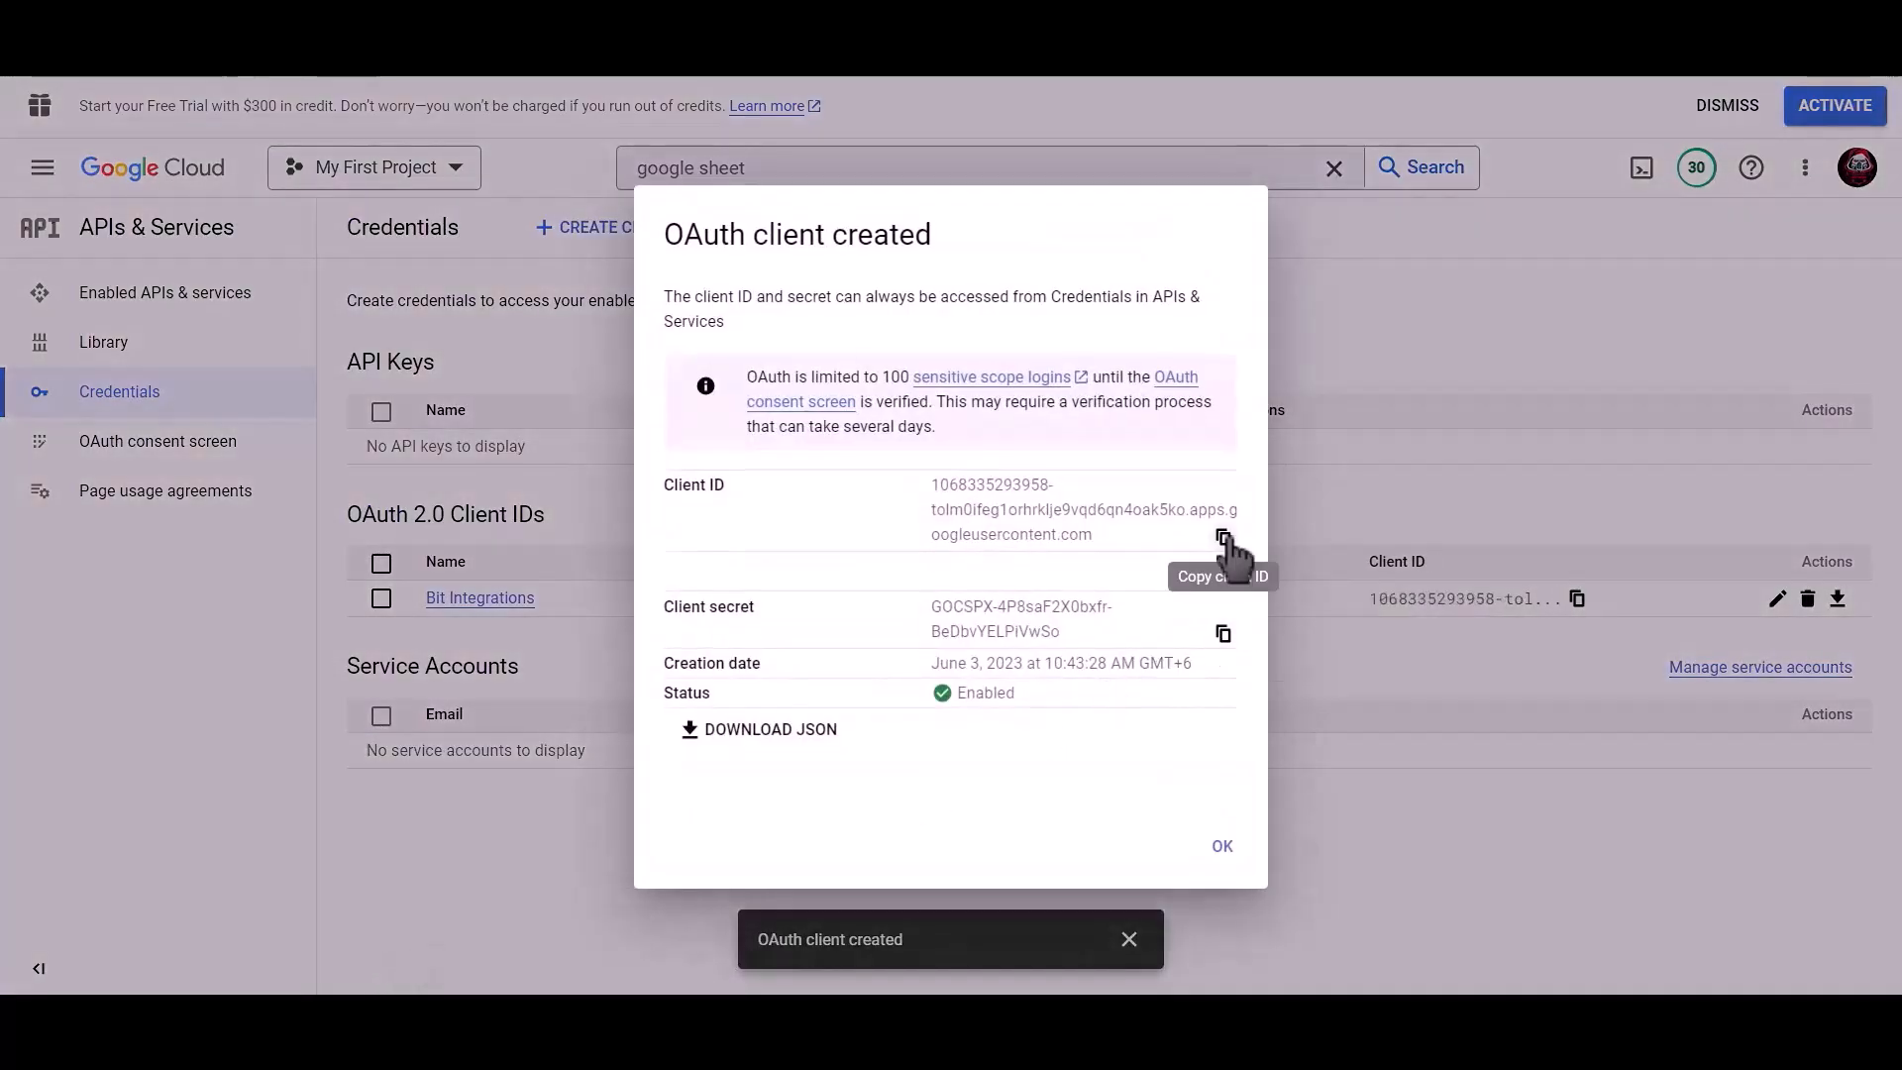
left_click(1224, 538)
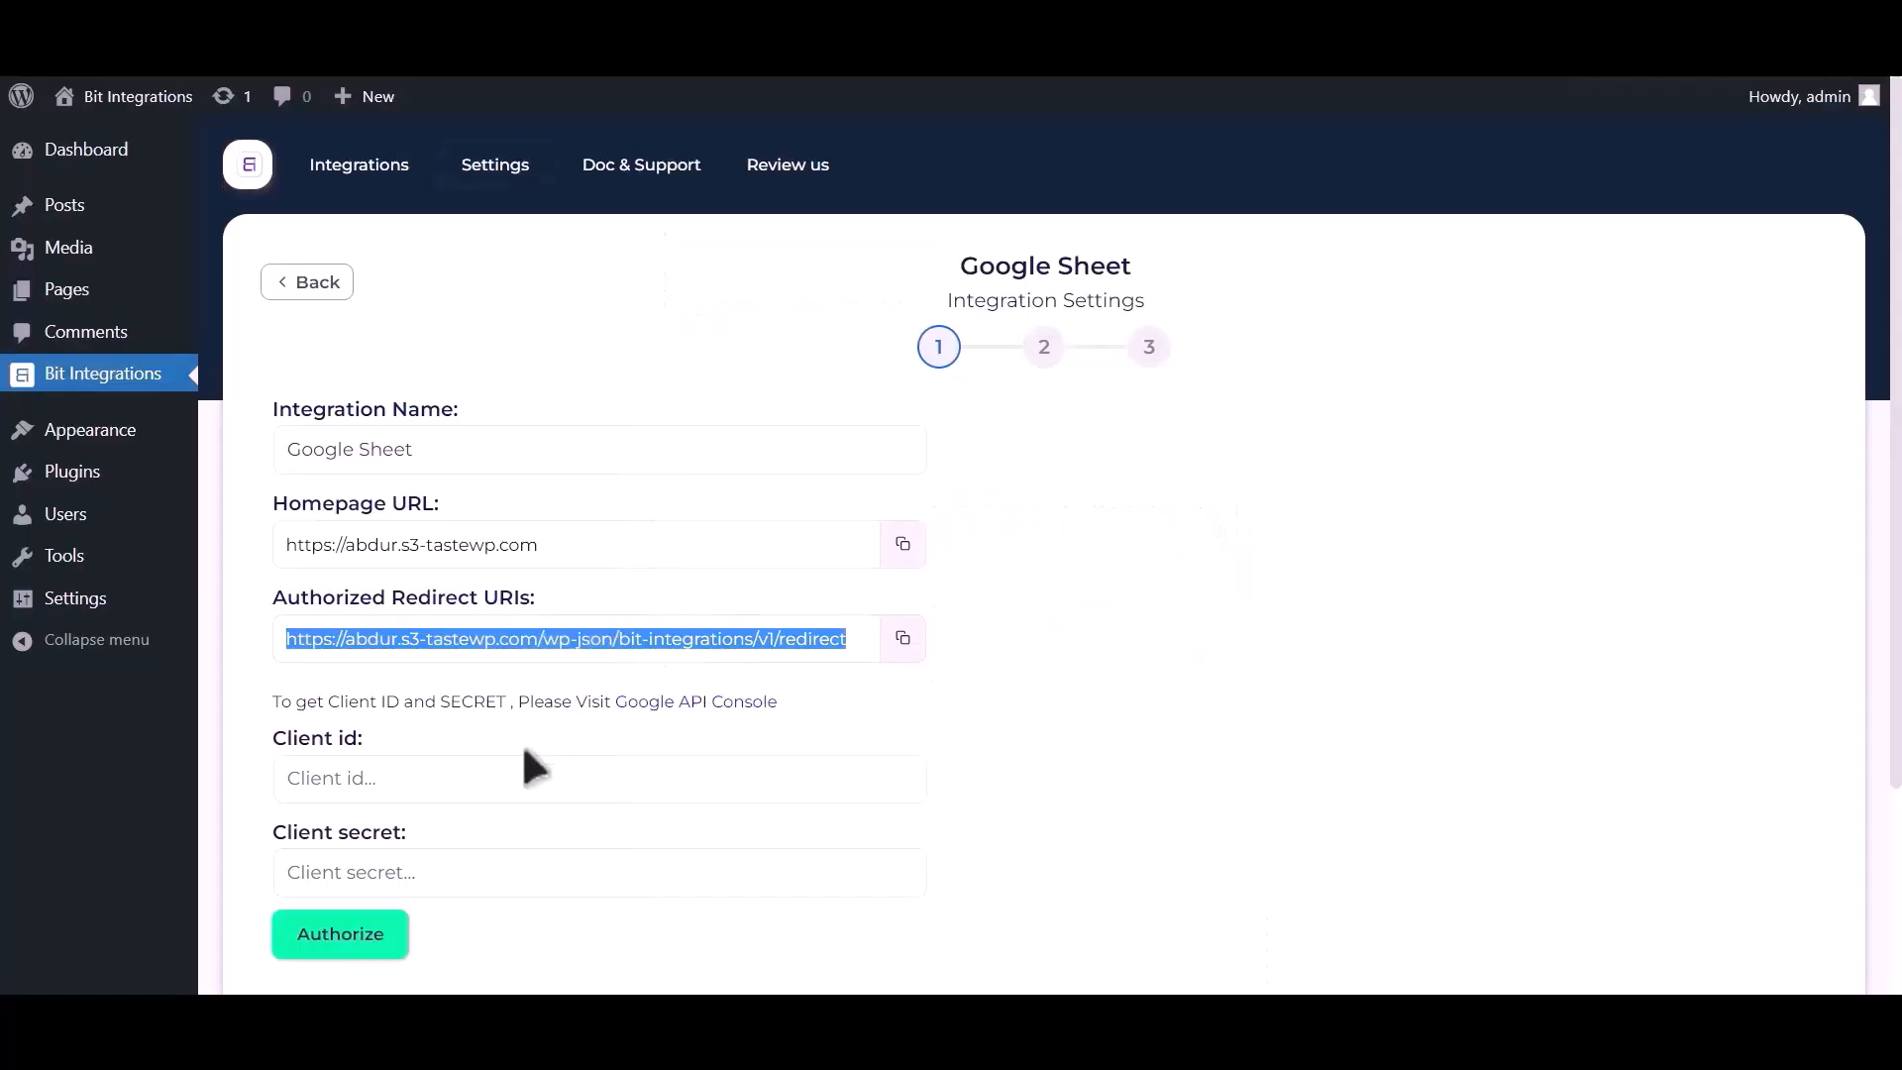
Paste the new client ID into Client id and the copied secret into Client secret.
left_click(472, 775)
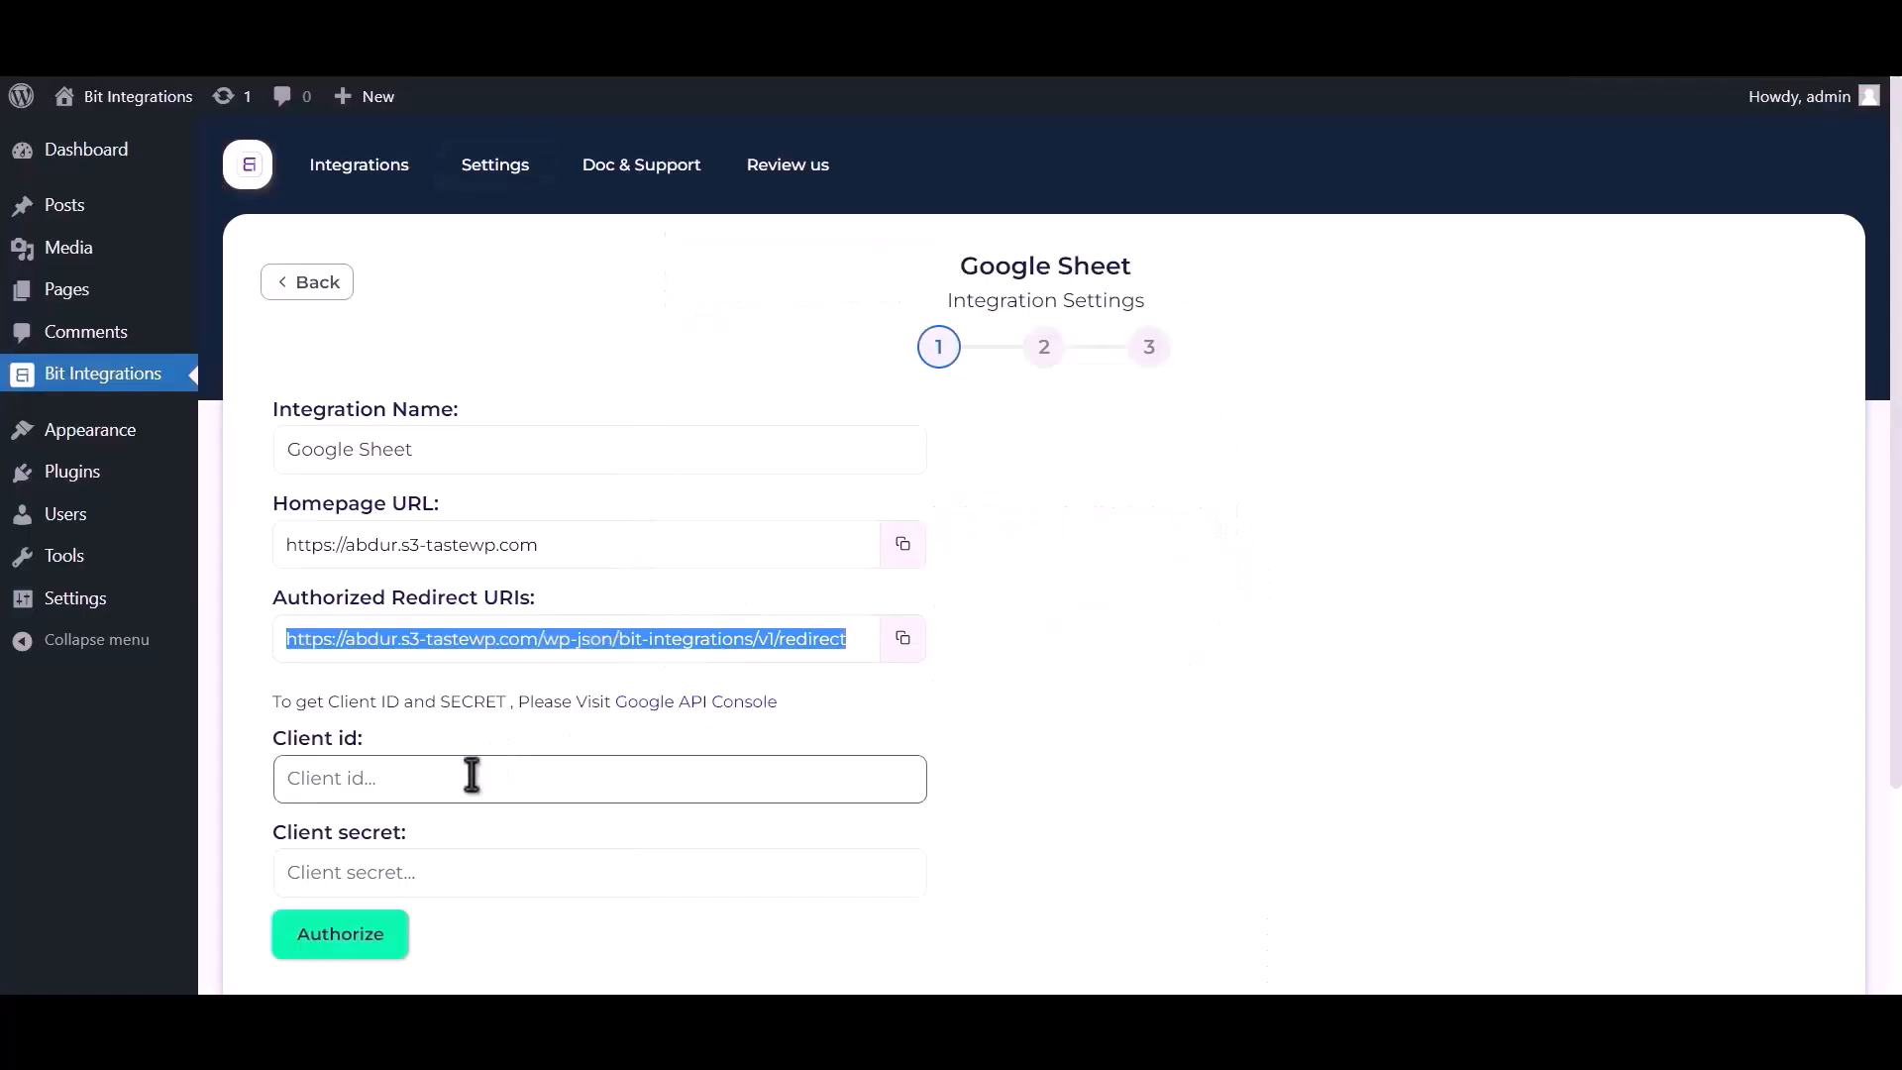
key("ctrl+v")
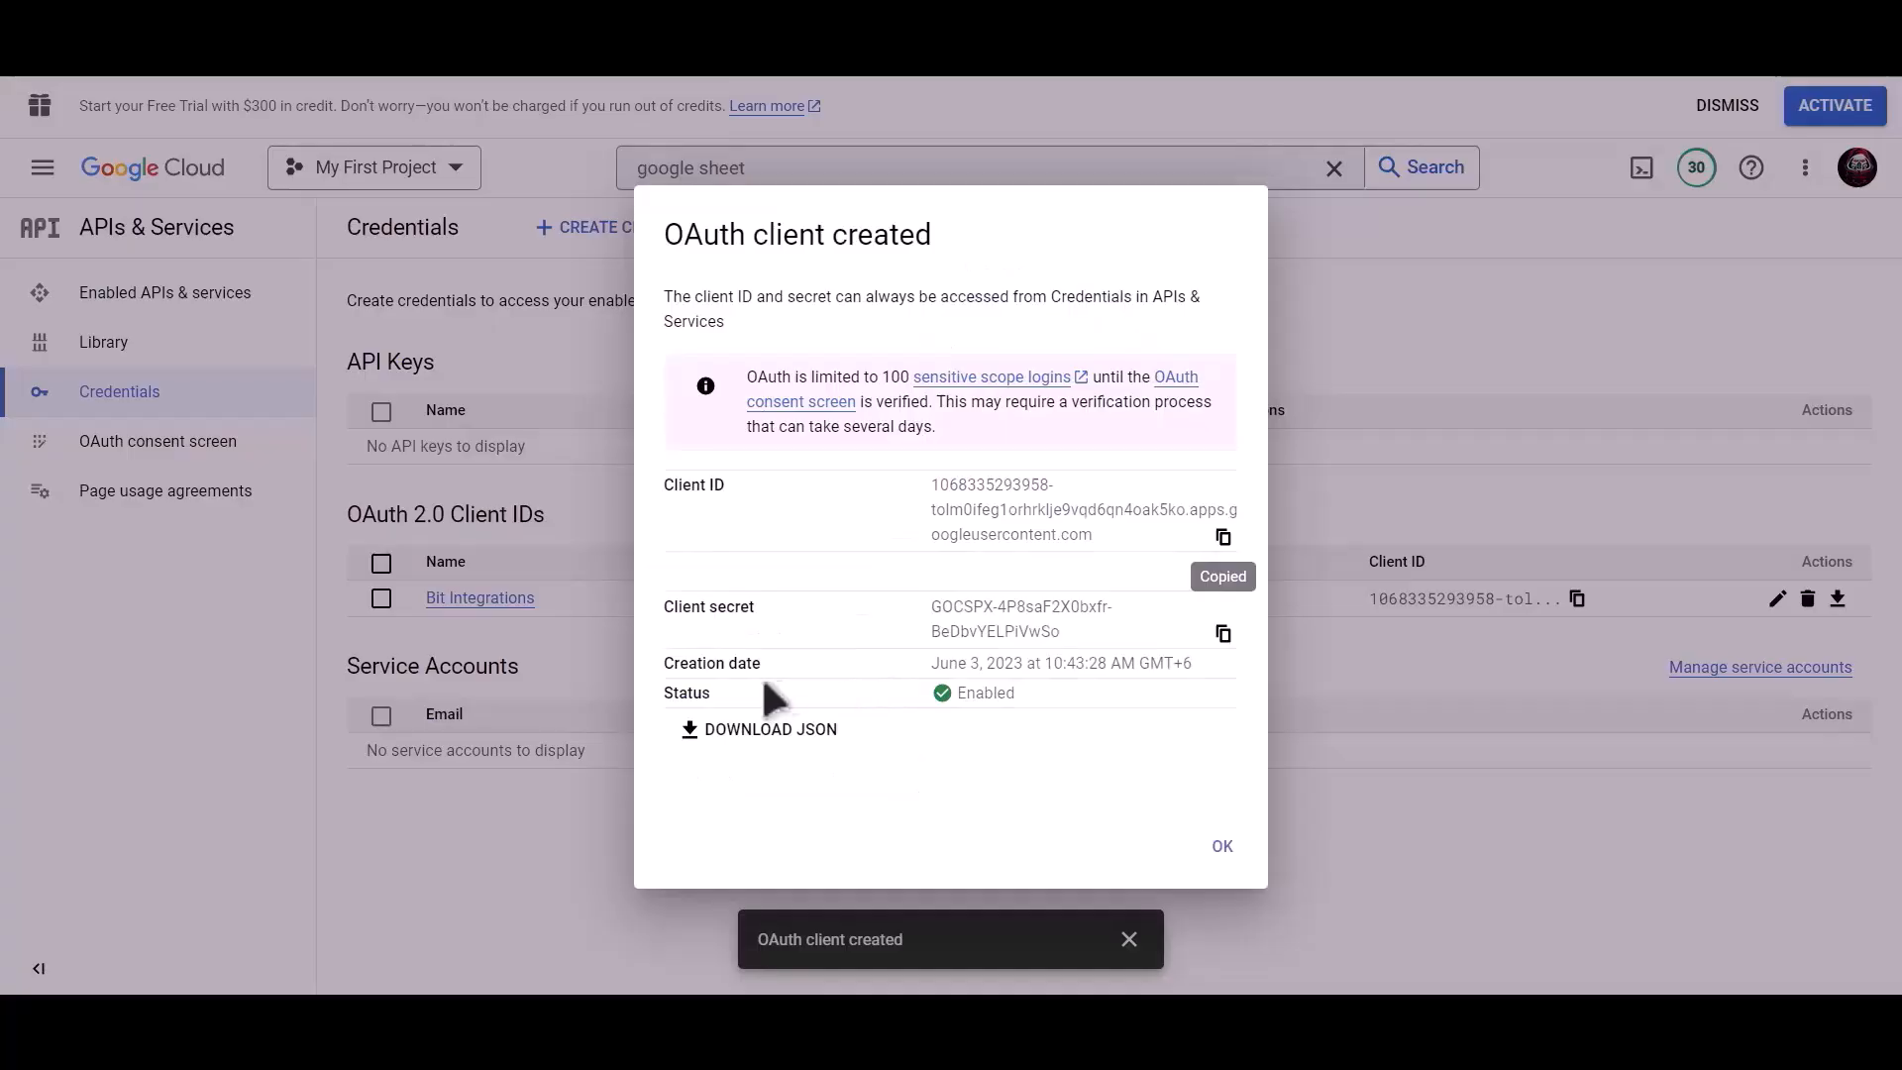
left_click(1223, 633)
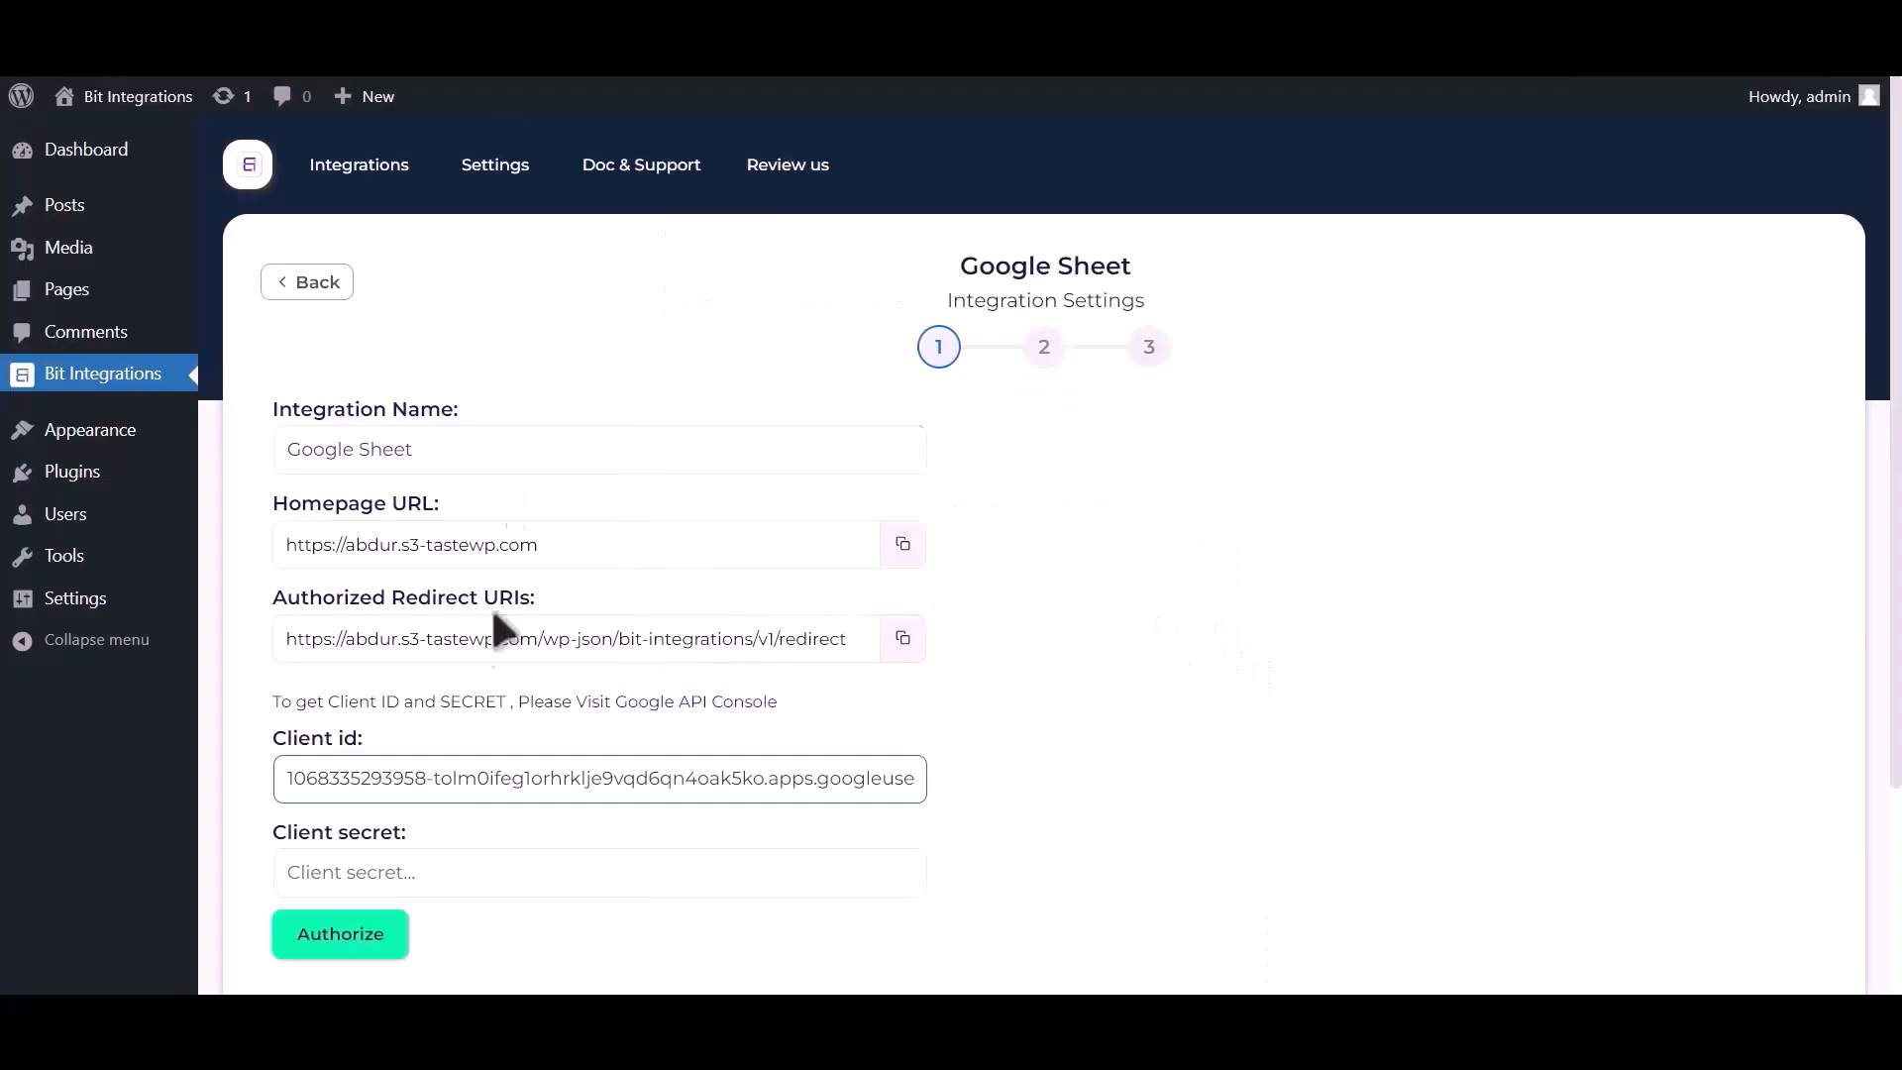
left_click(425, 868)
key("ctrl+v")
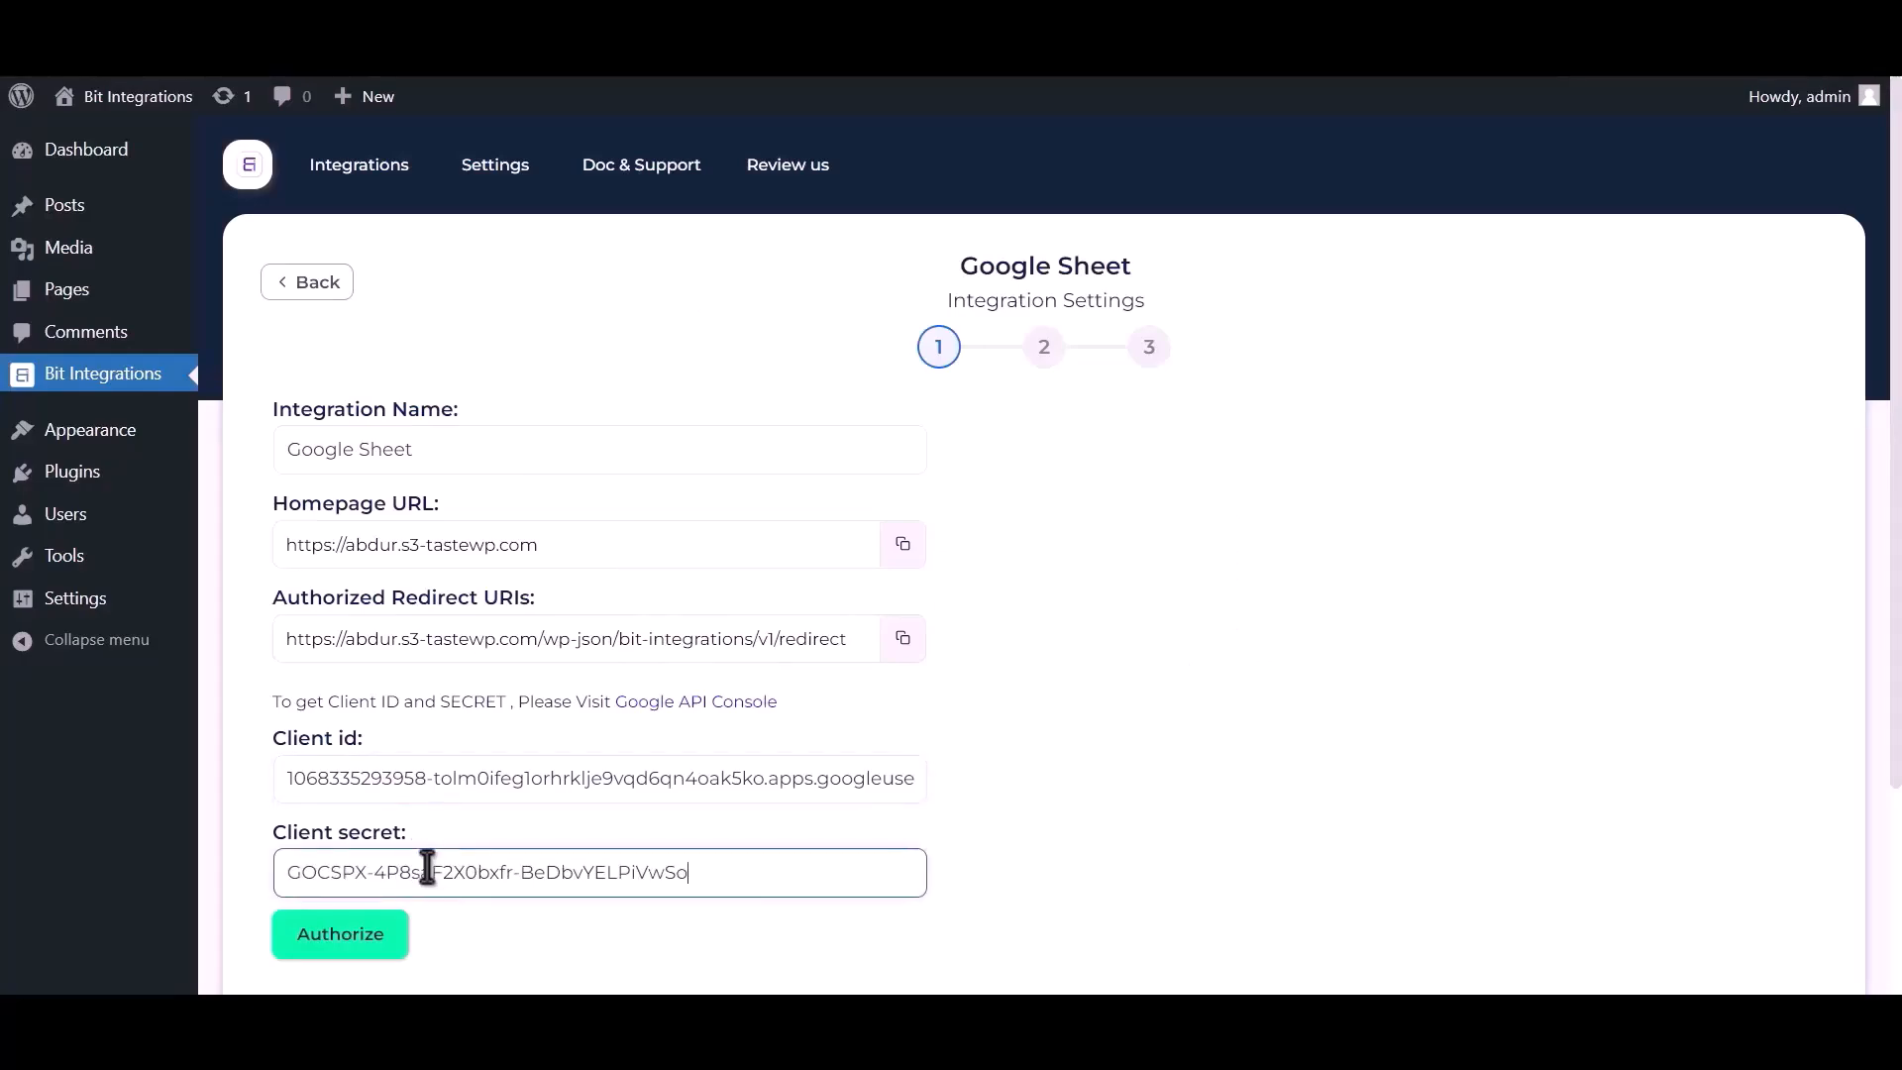
Authorize with Google, choose the account, bypass the unverified-app warning, and allow access.
left_click(354, 936)
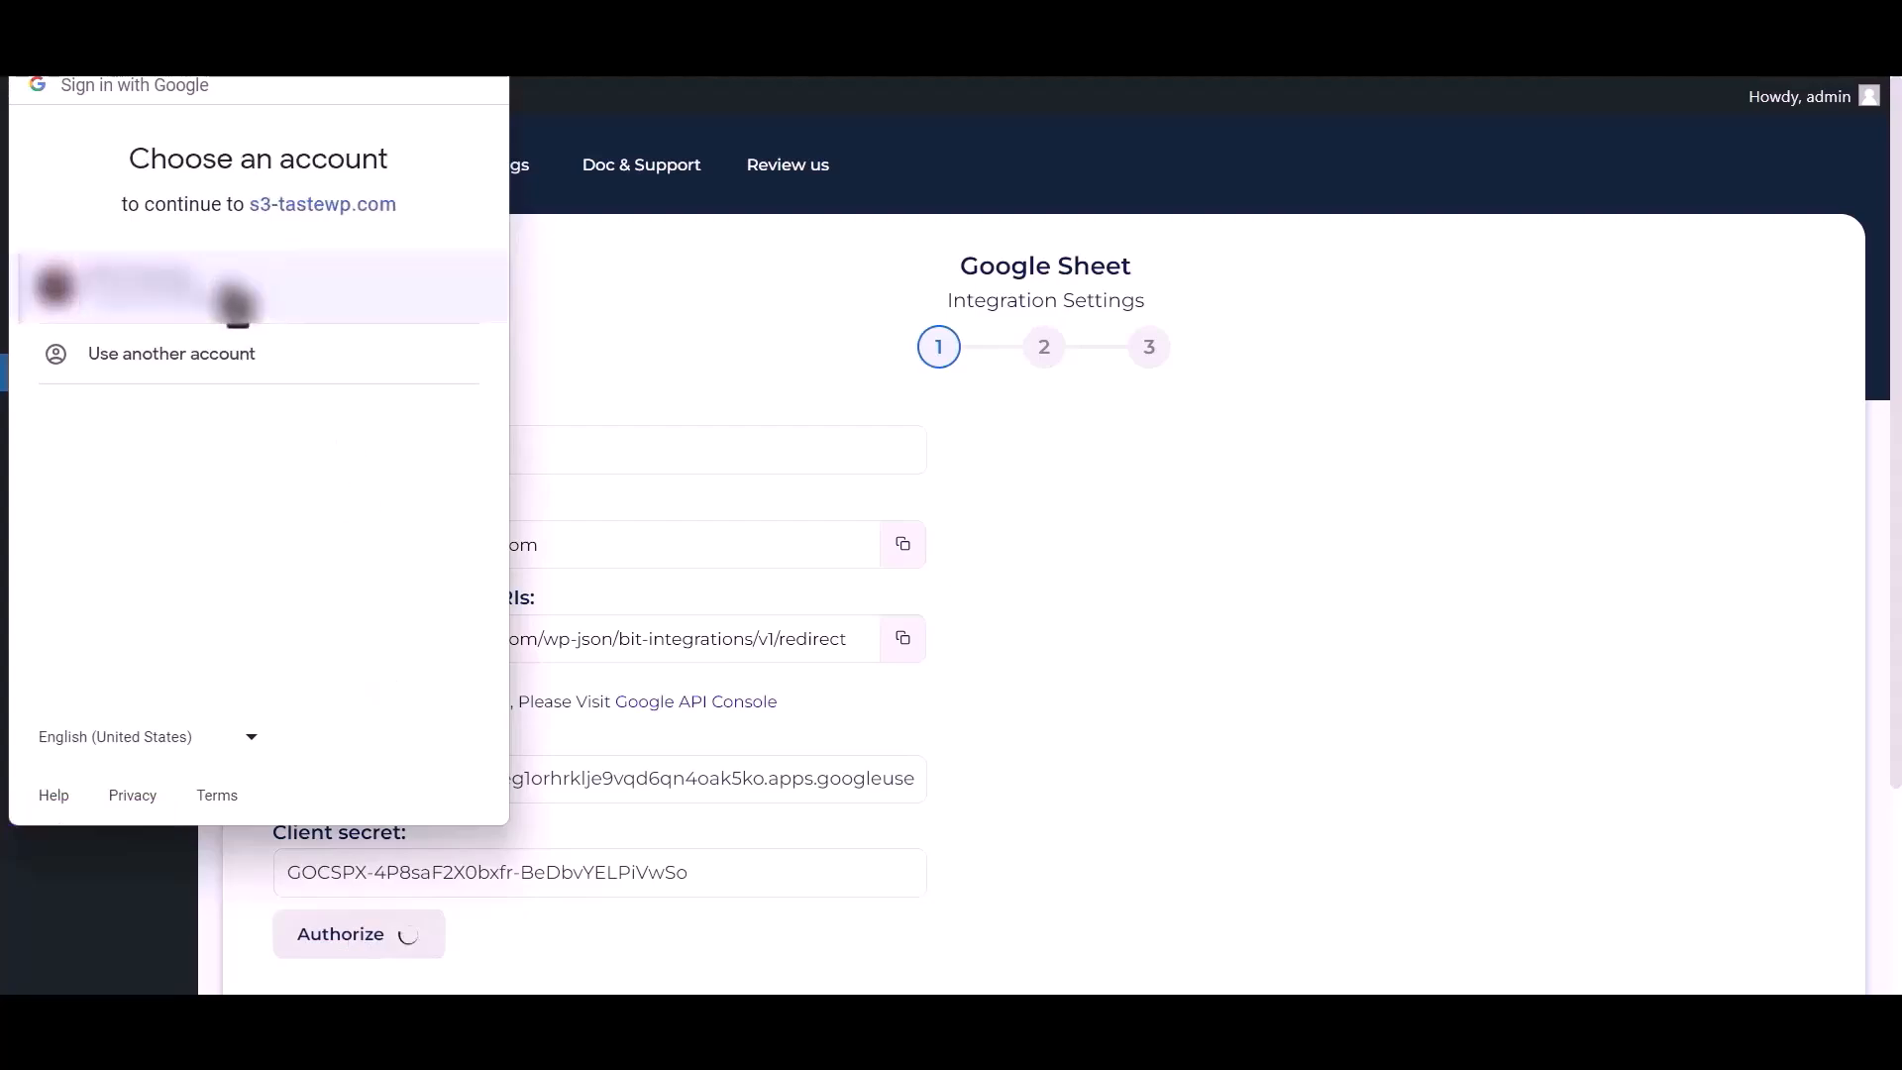
left_click(234, 295)
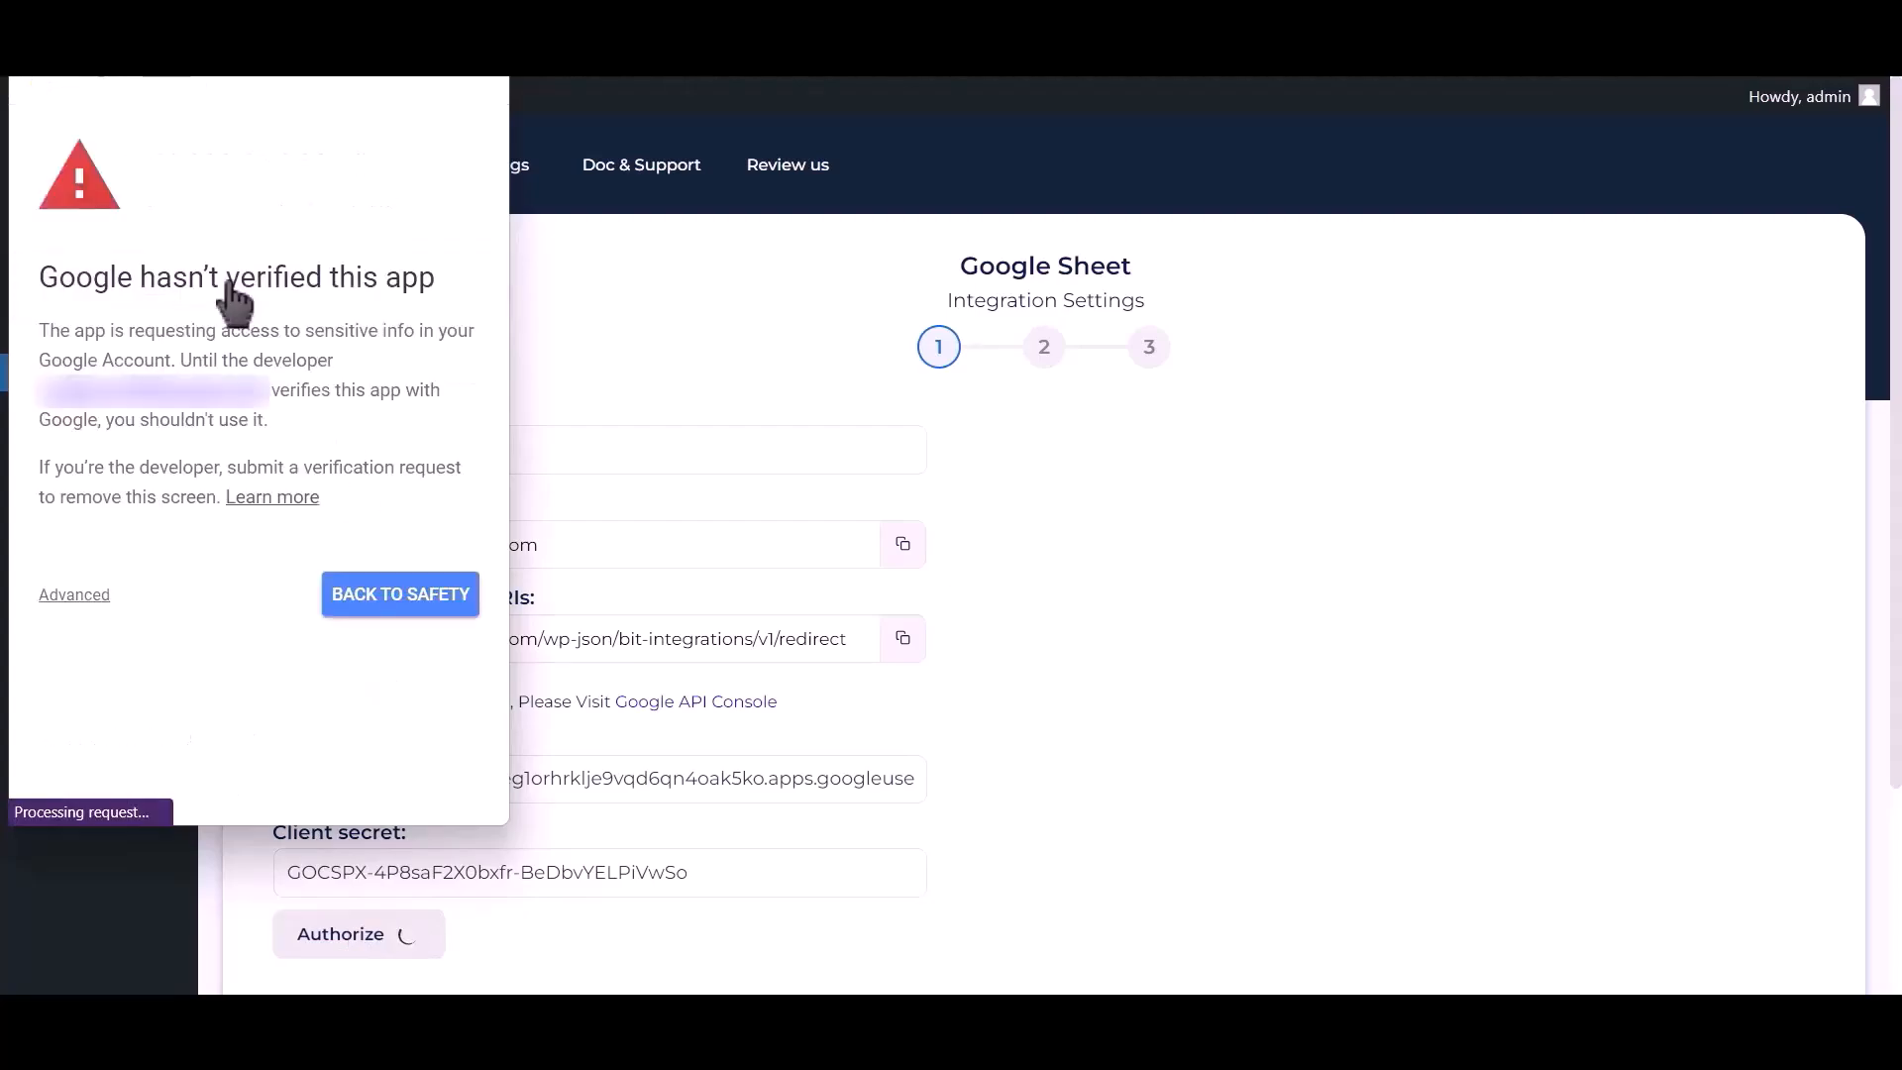
left_click(79, 597)
left_click(144, 777)
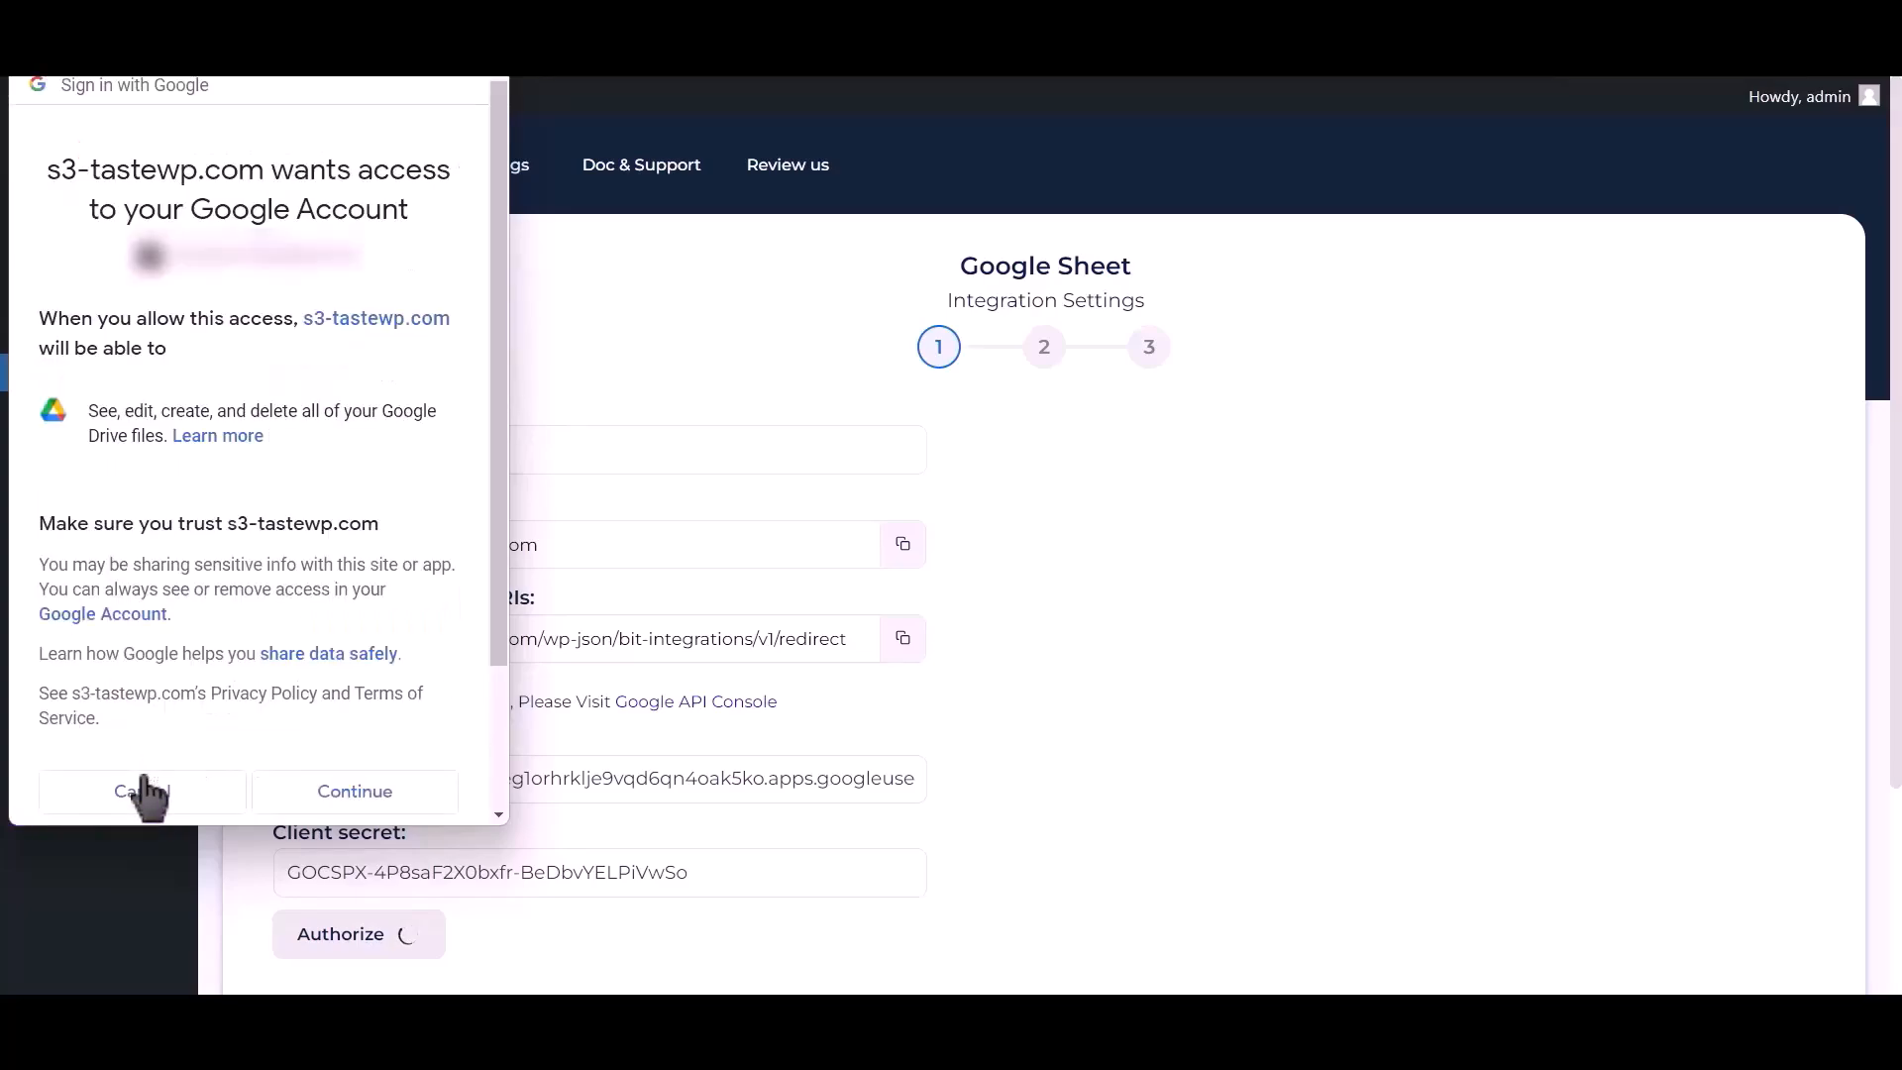
left_click(338, 790)
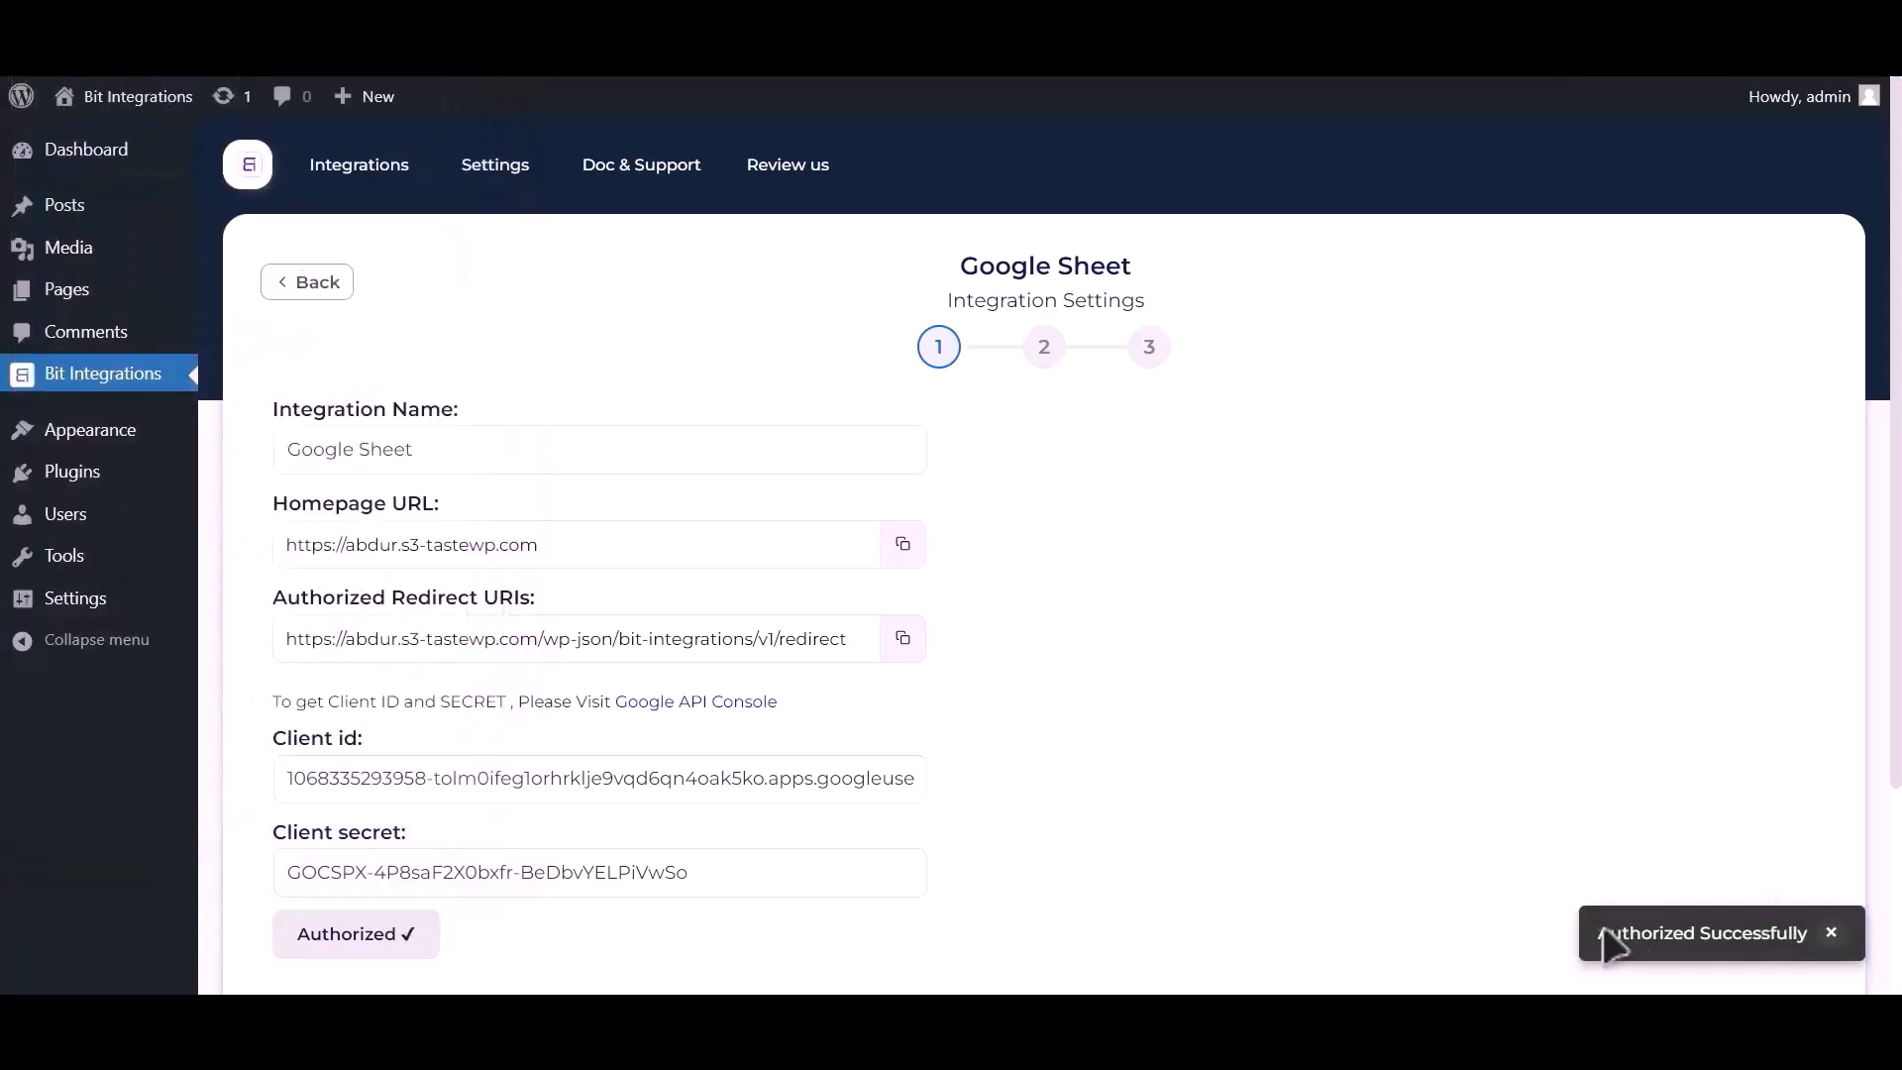
Advance to step 2 and select spreadsheet Post_Google_Sheet with worksheet Sheet1.
scroll(1359, 709, "down", 3)
left_click(1303, 756)
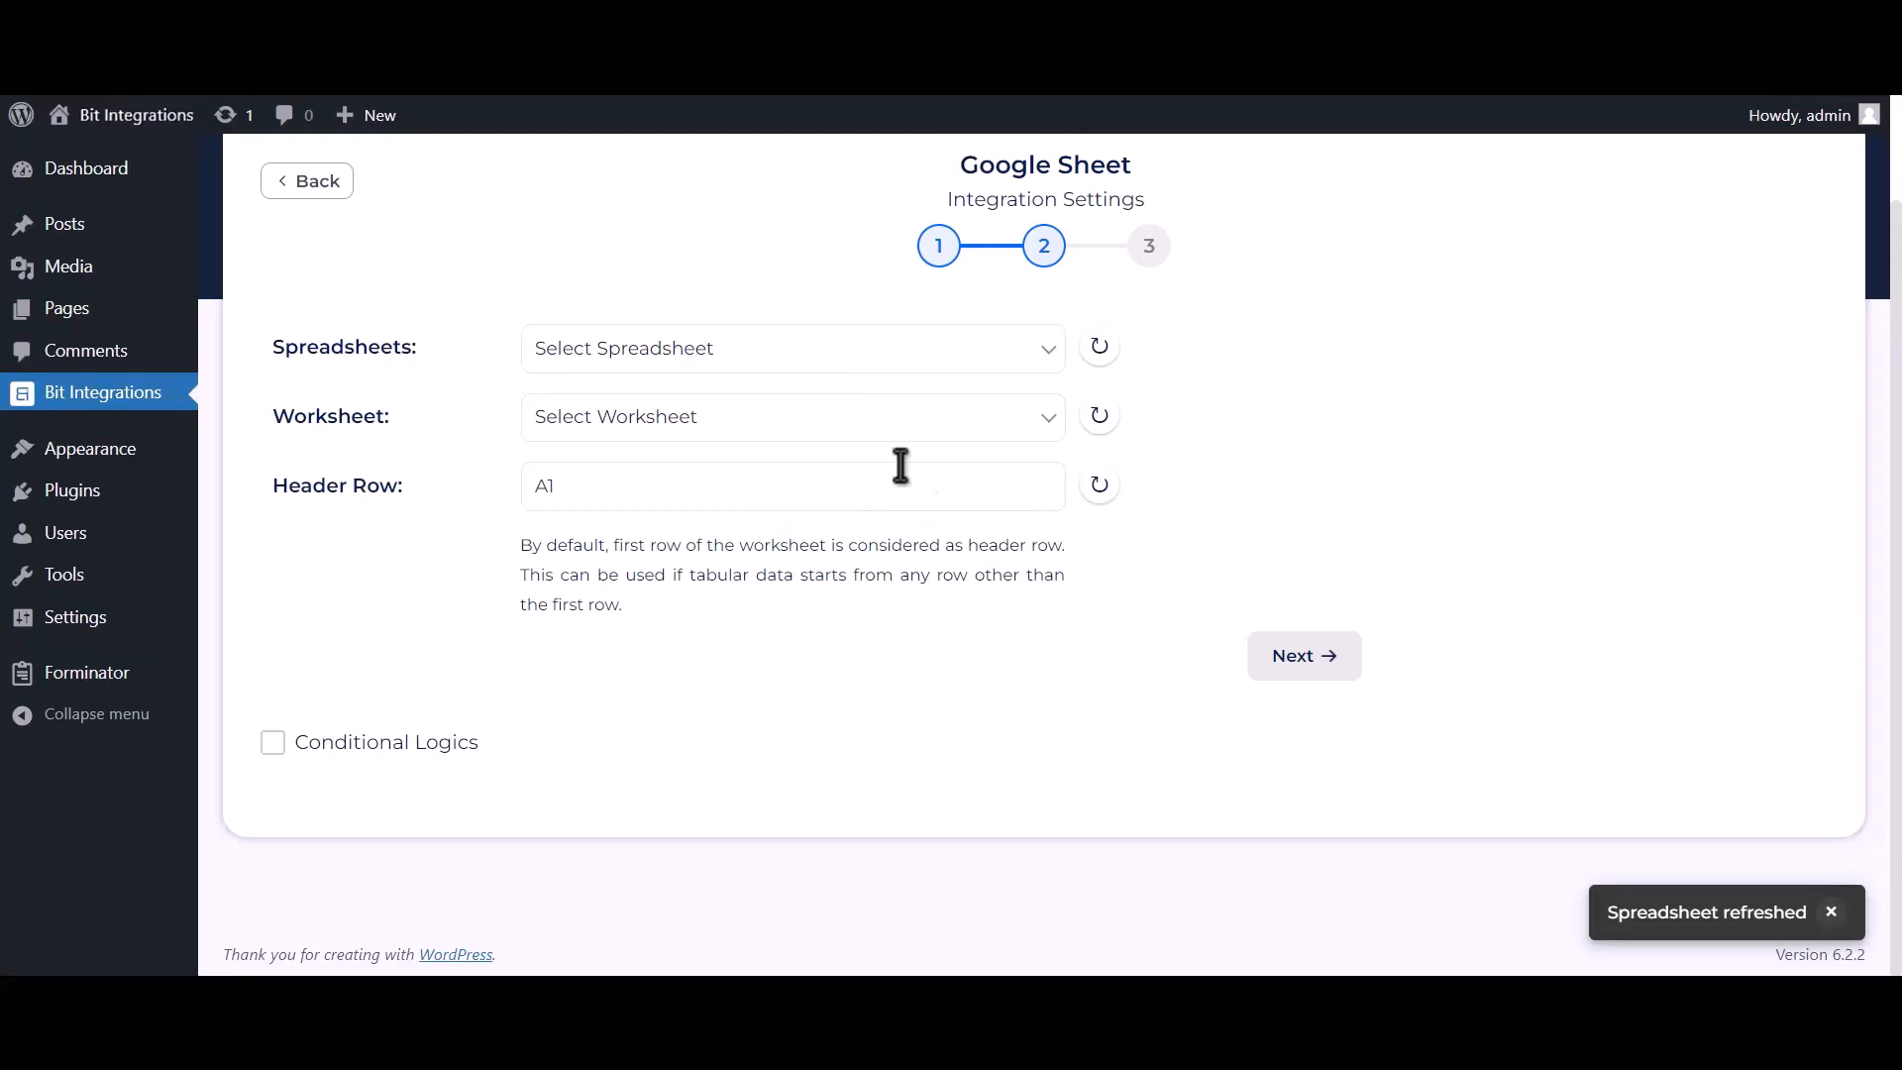
left_click(891, 369)
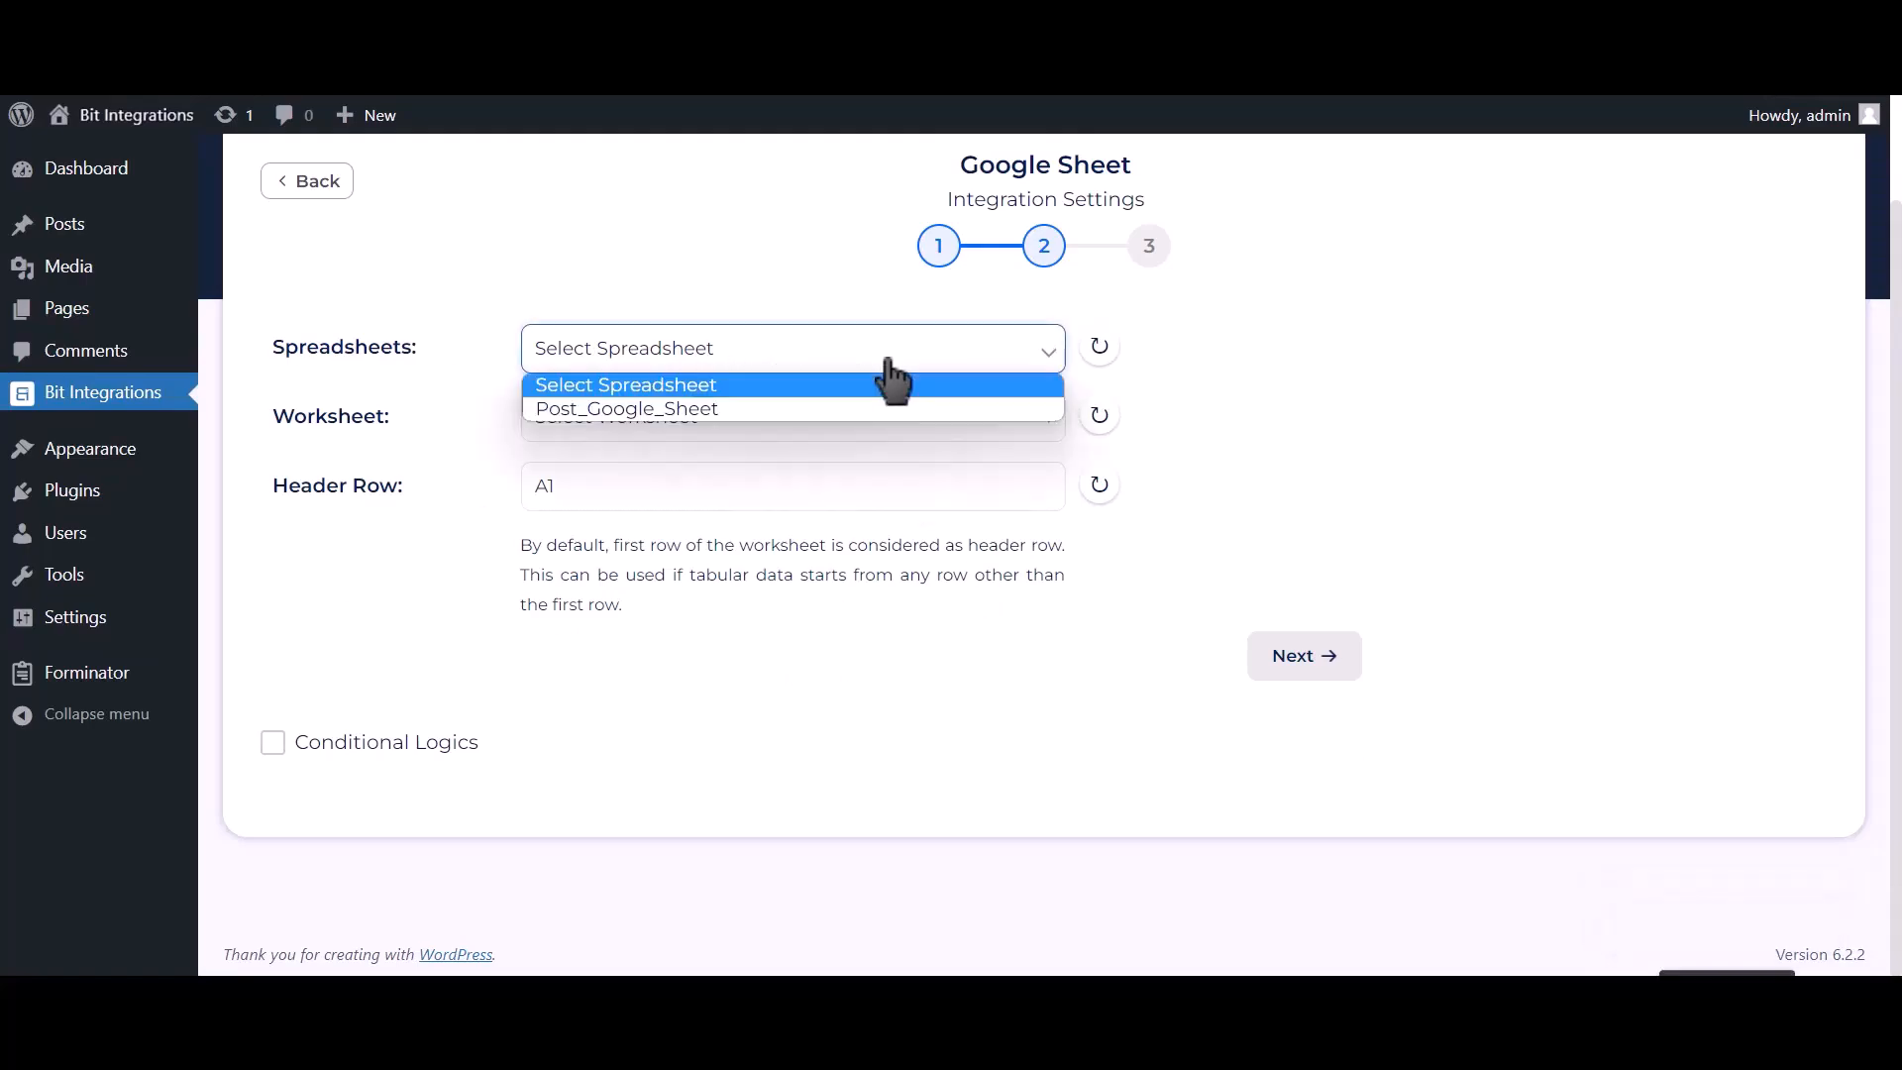
left_click(841, 409)
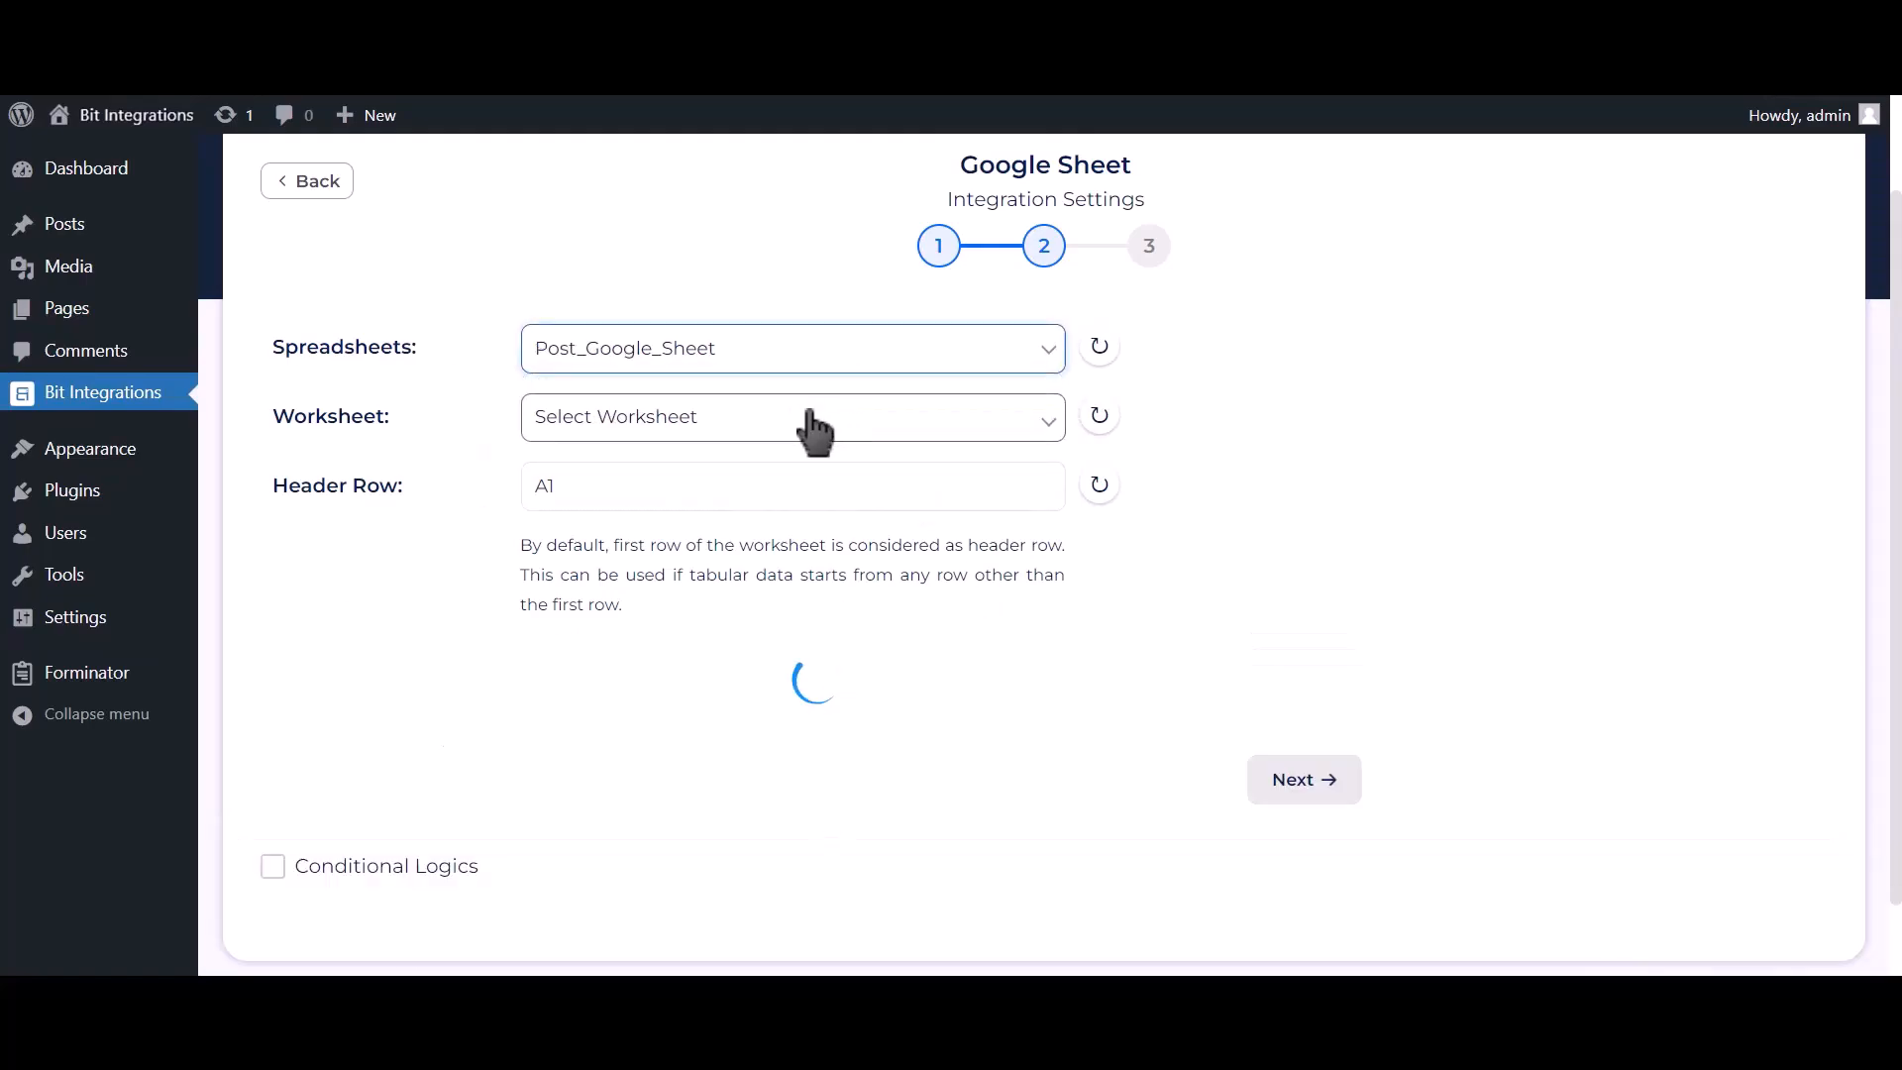
left_click(814, 431)
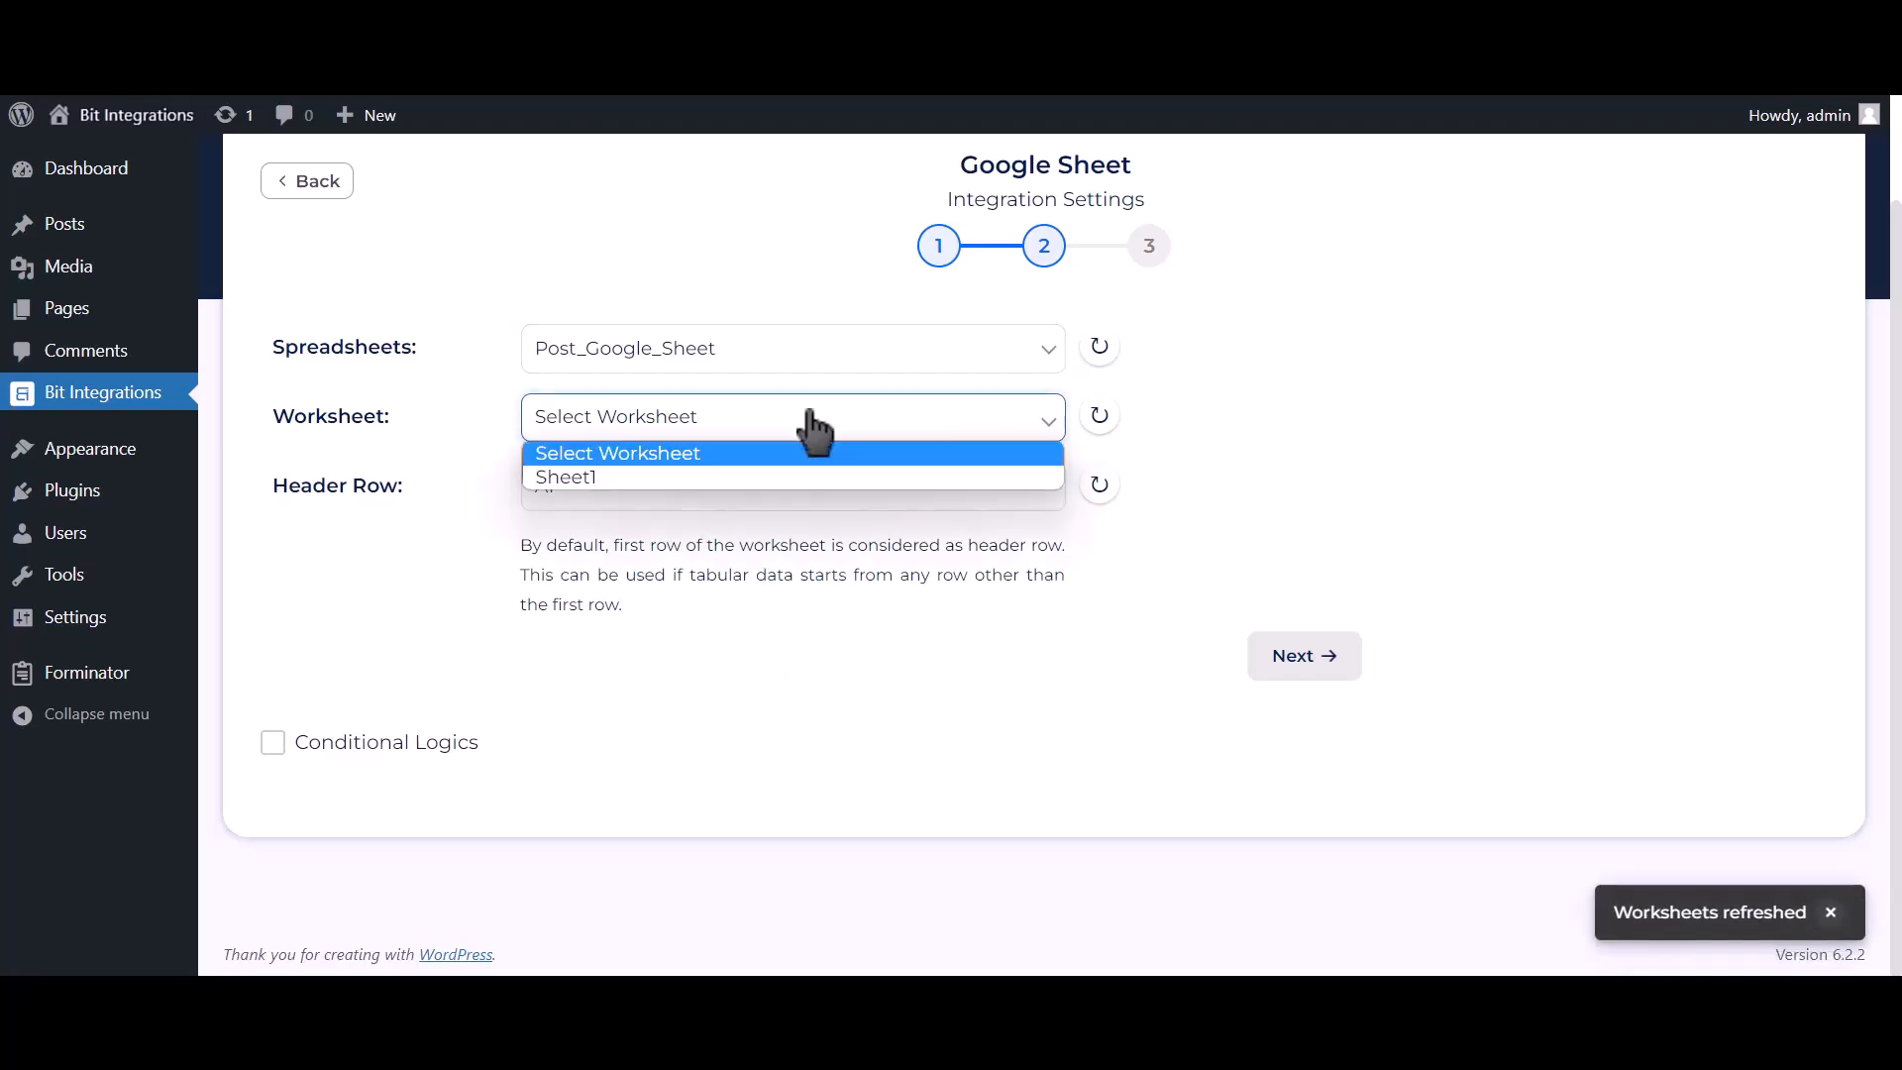
left_click(664, 474)
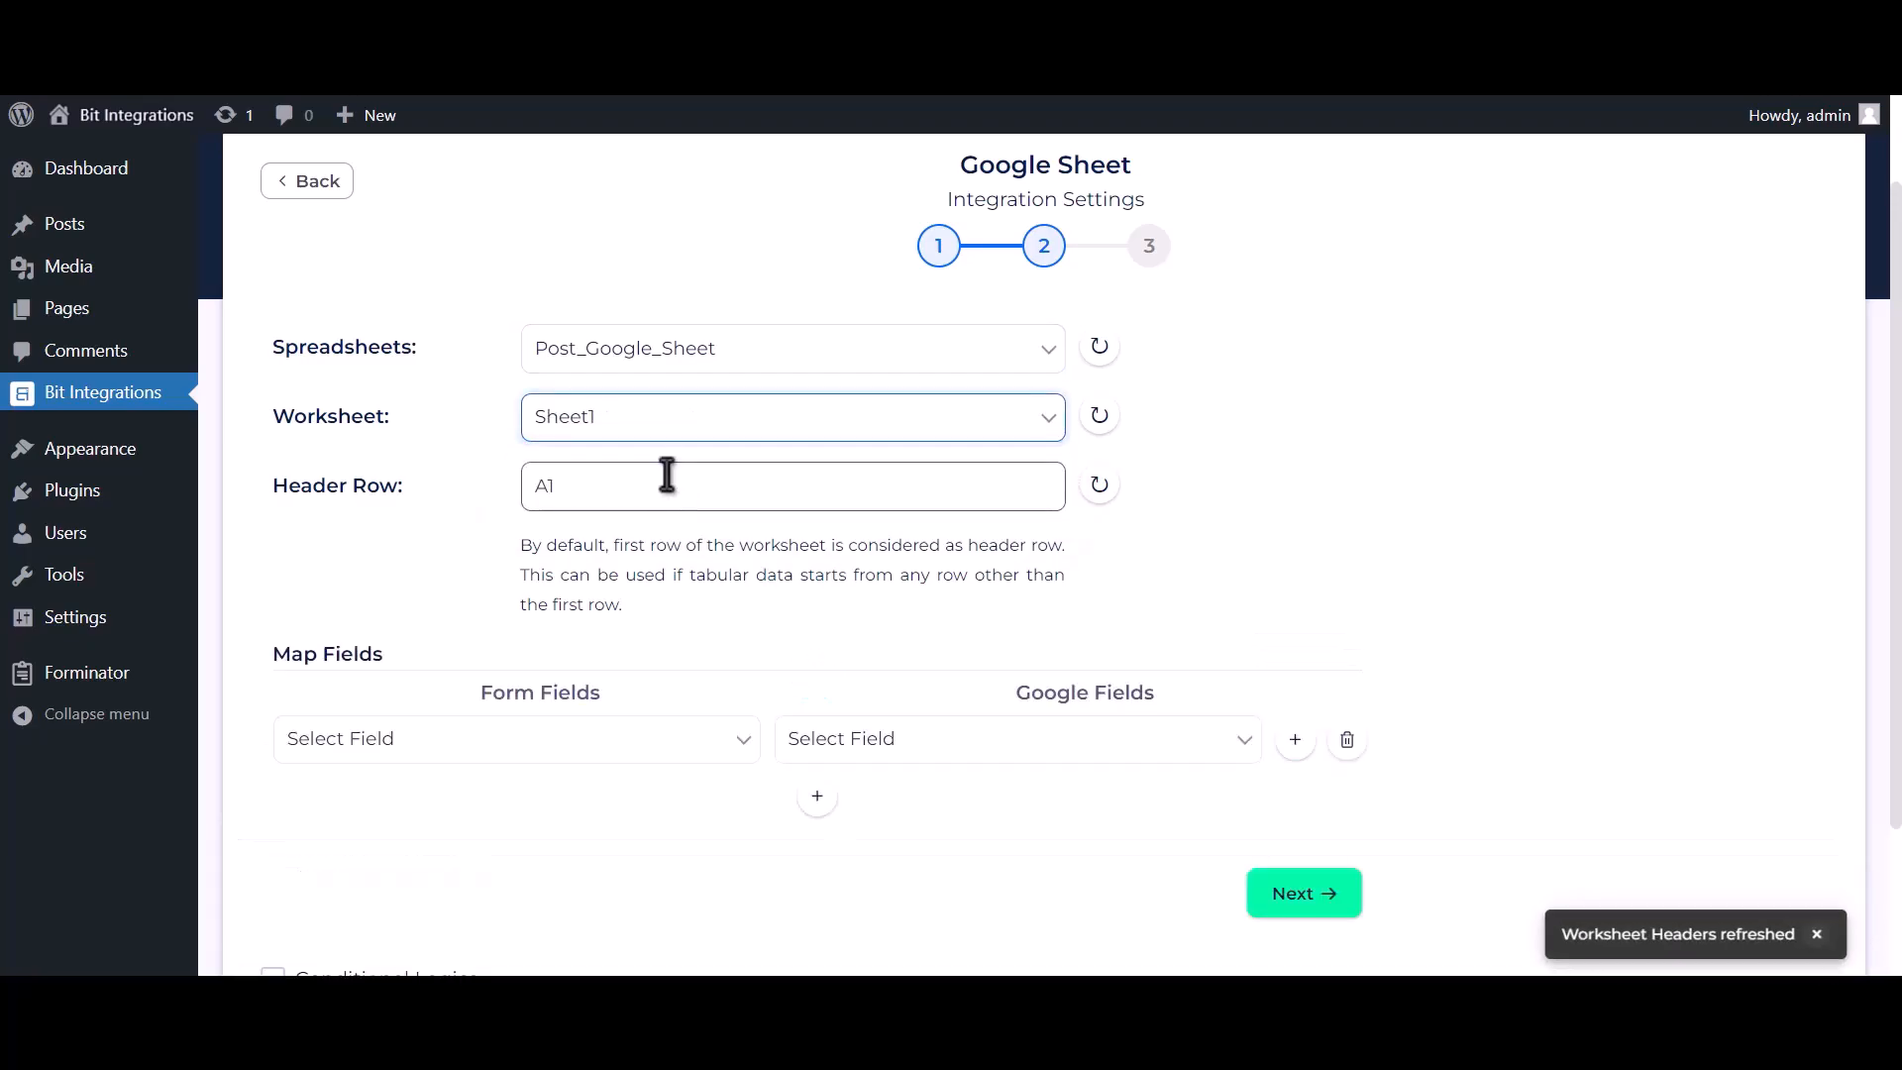
Map form field Name-1 to the Name column in the first mapping row.
left_click(670, 480)
scroll(703, 555, "down", 2)
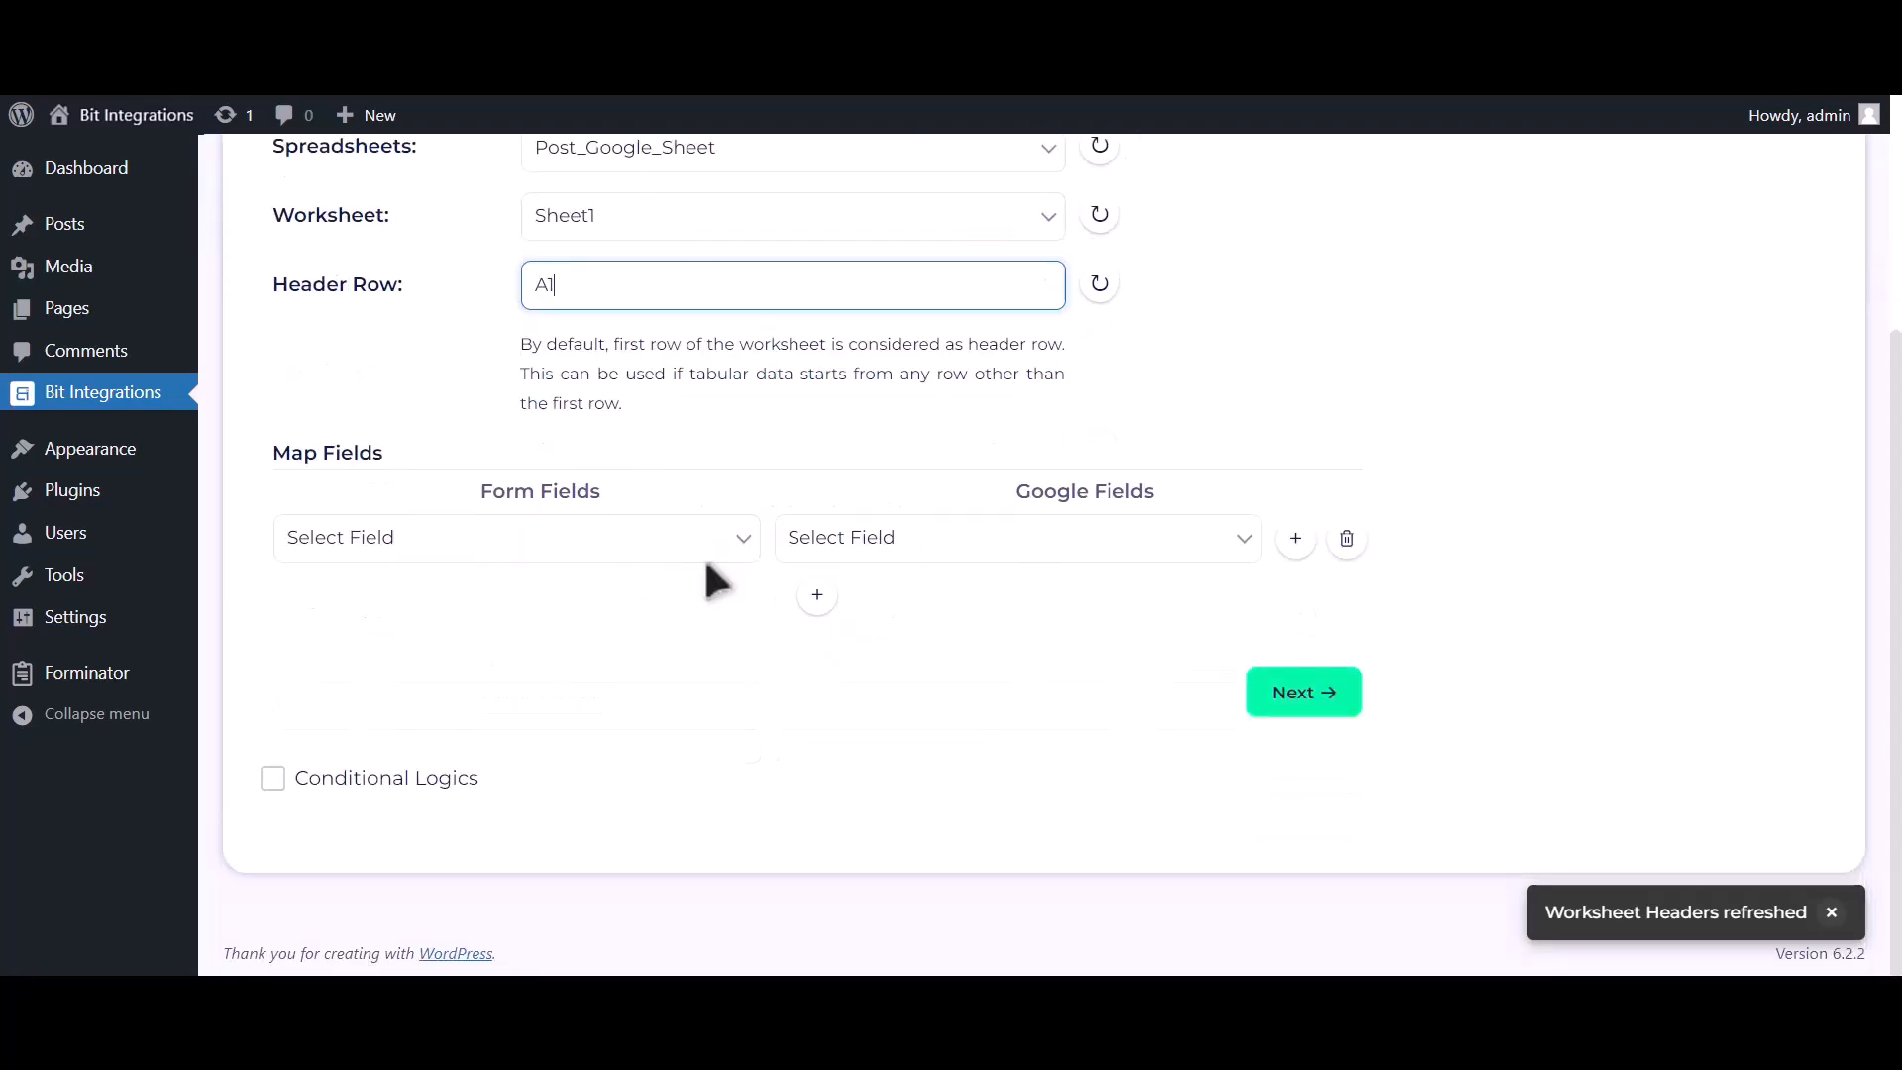
left_click(864, 551)
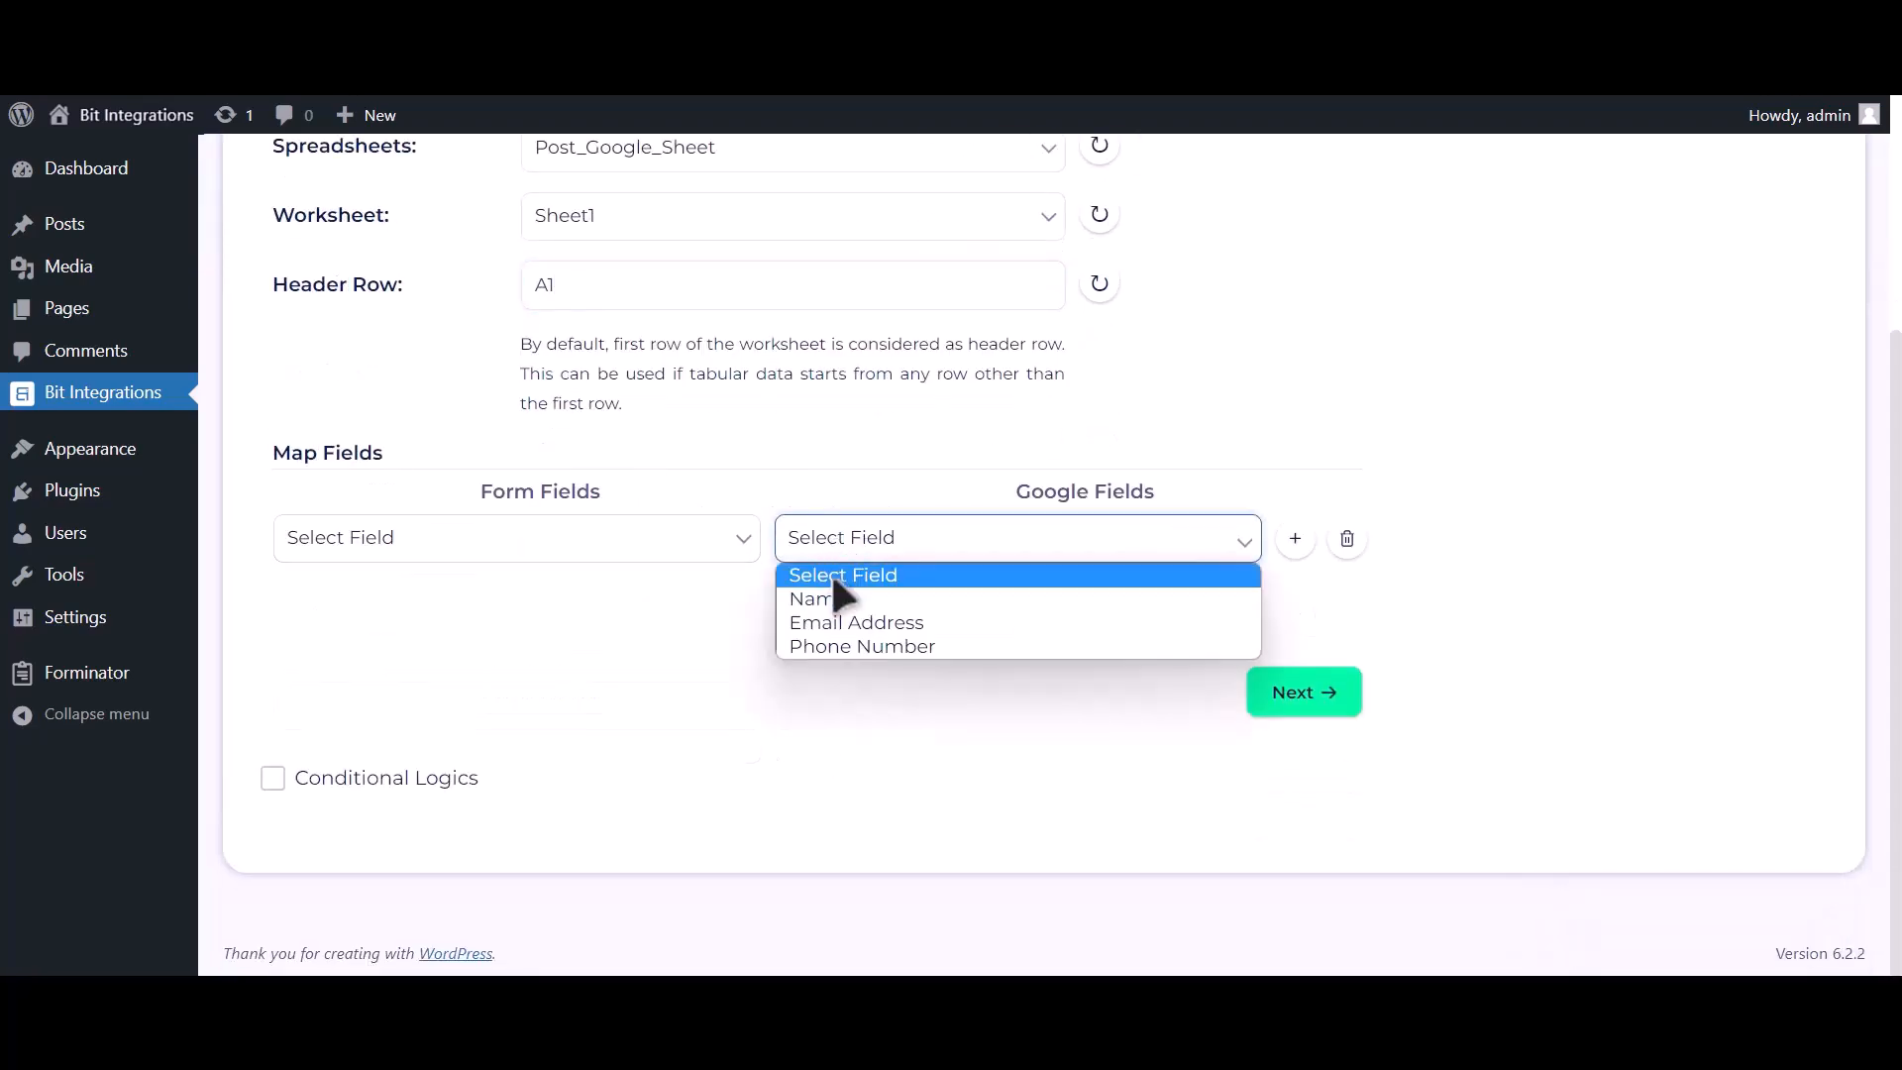
left_click(837, 594)
left_click(702, 569)
left_click(555, 619)
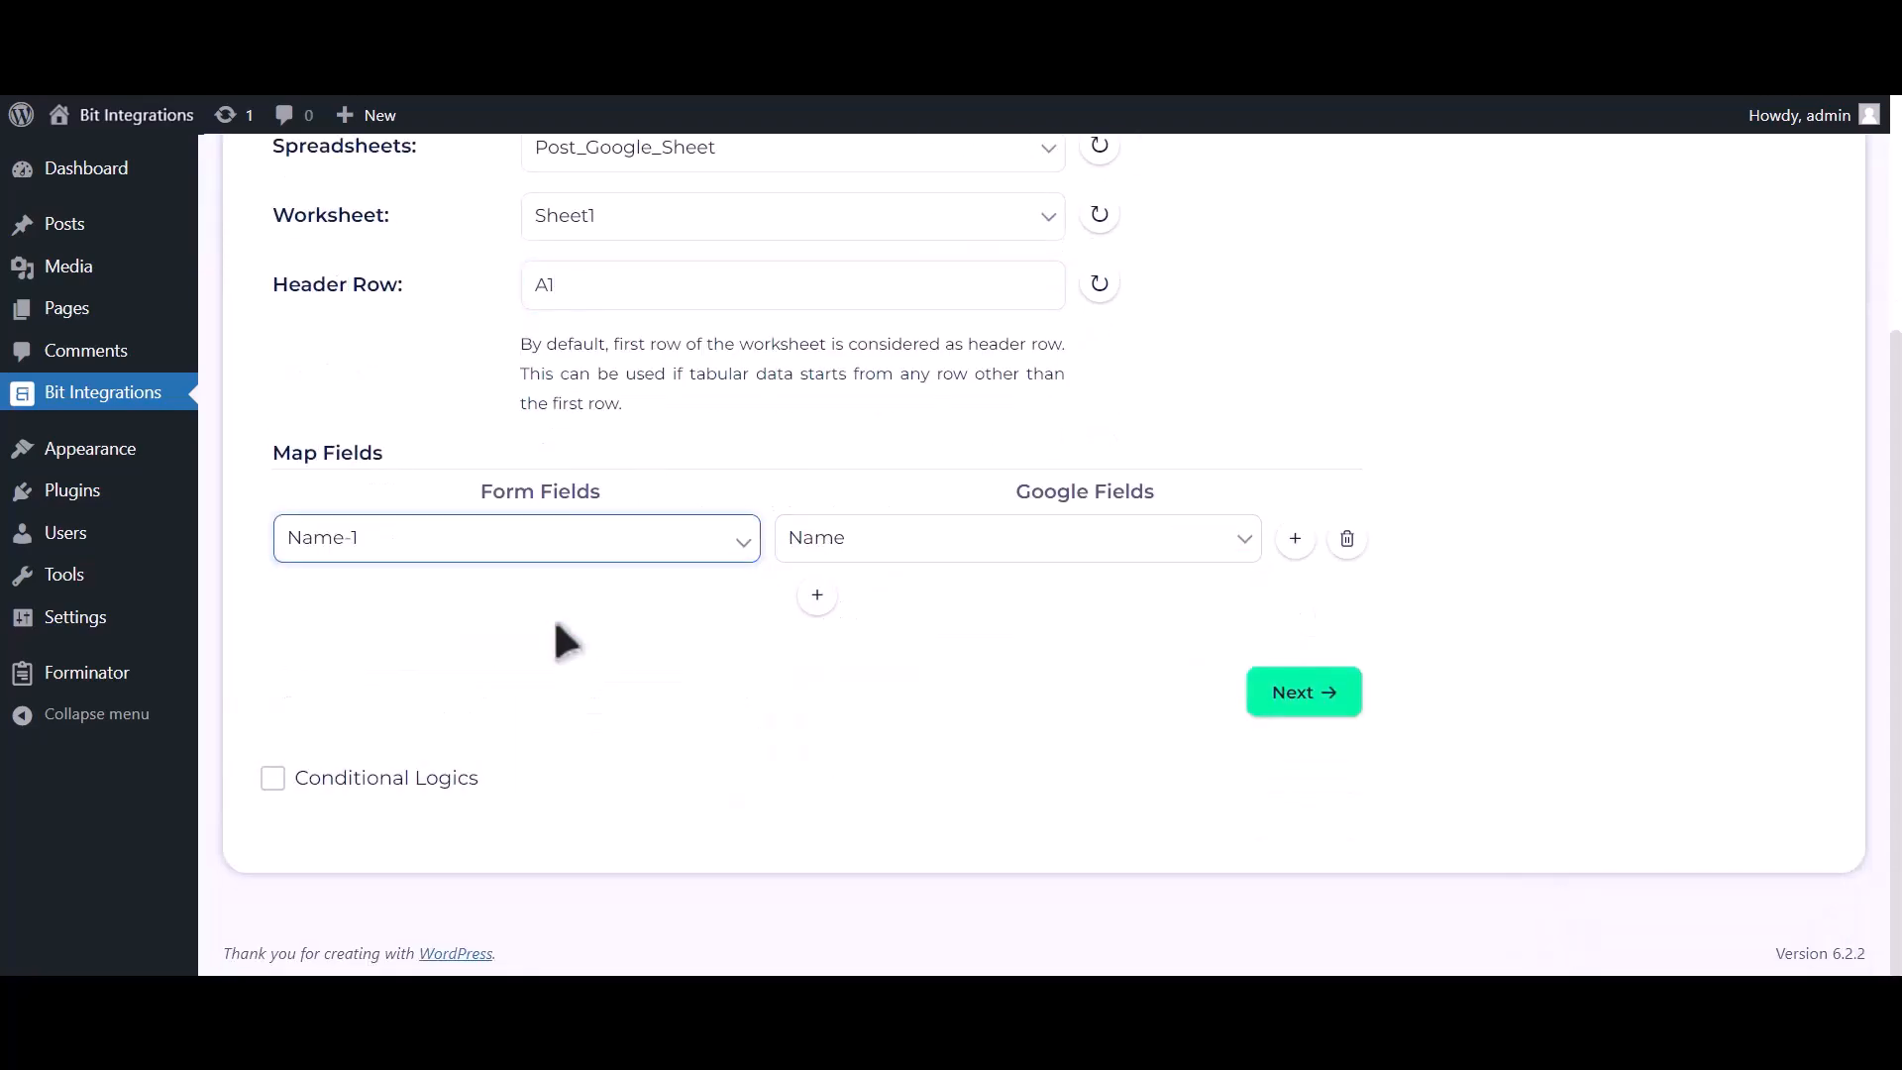
Add rows mapping Email Address-1 to Email Address and Phone Number-1 to Phone Number.
left_click(817, 595)
left_click(837, 606)
left_click(854, 684)
left_click(580, 612)
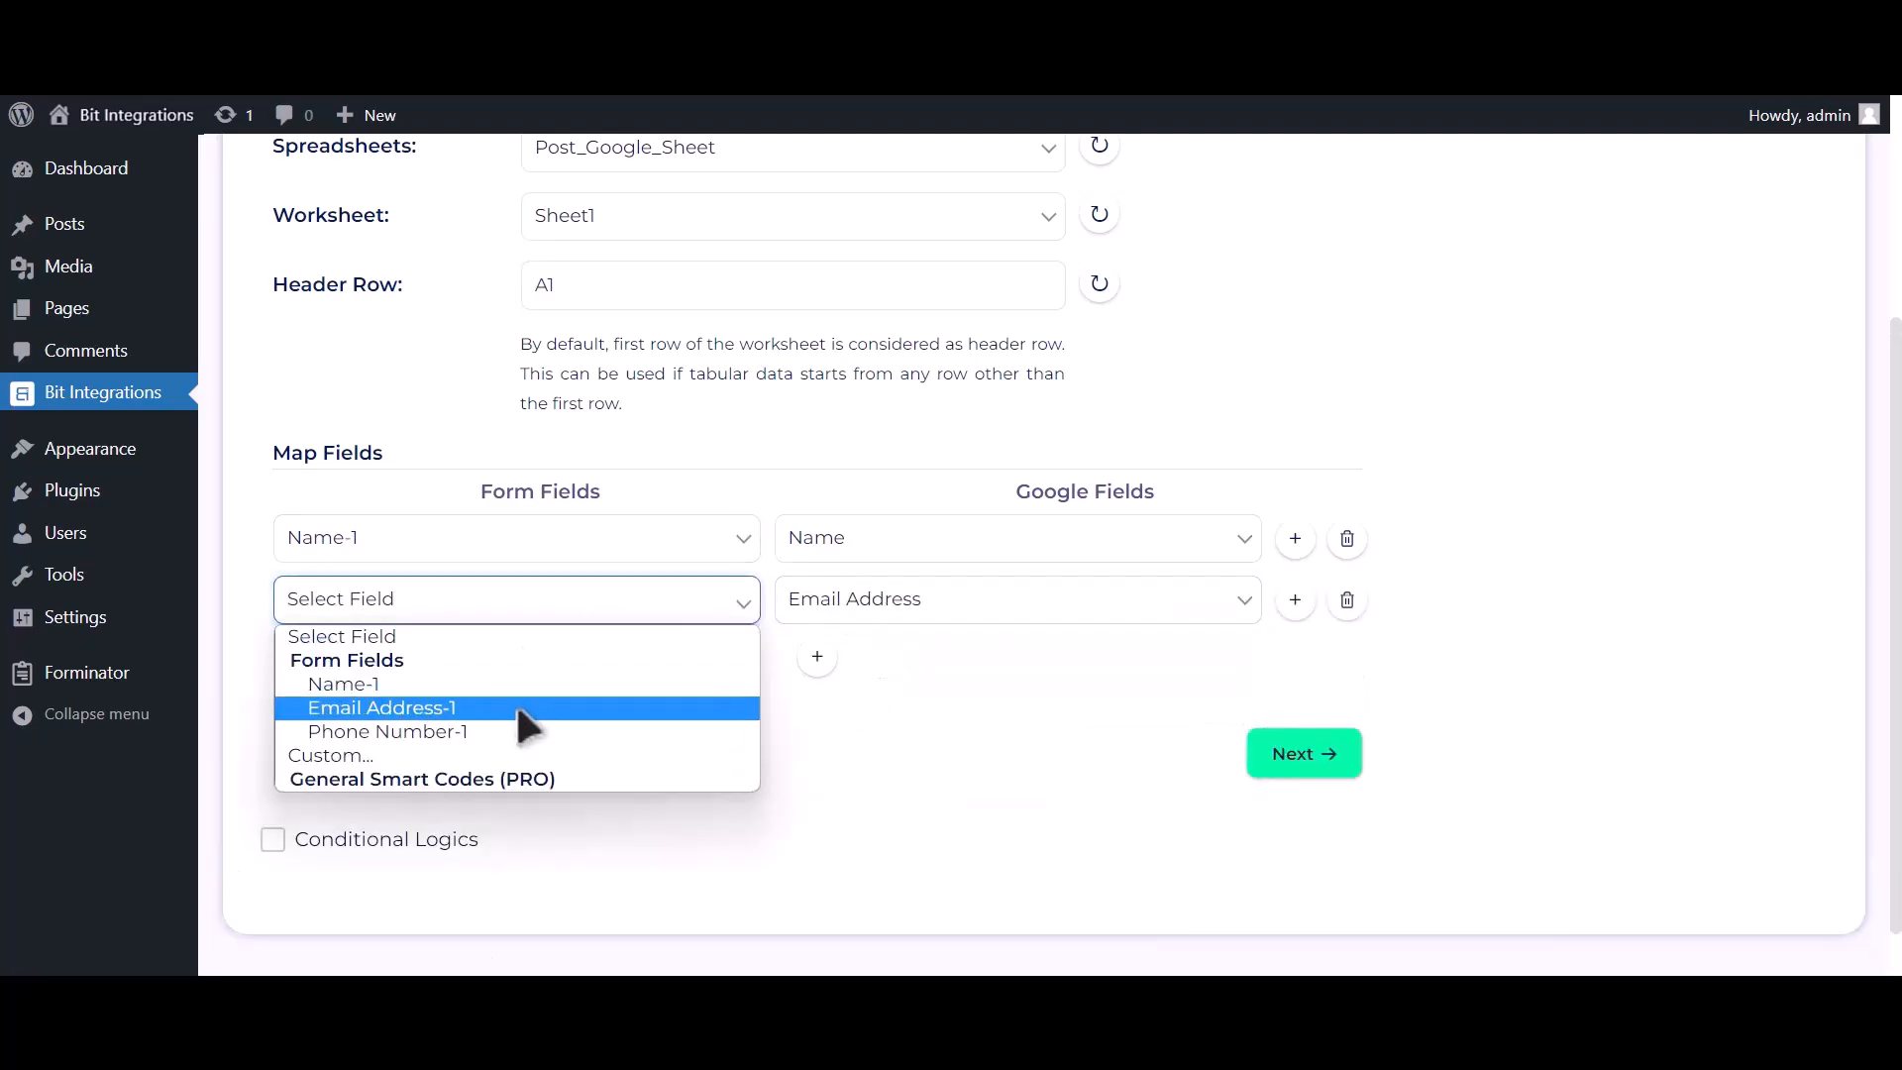
left_click(515, 704)
left_click(817, 656)
left_click(870, 670)
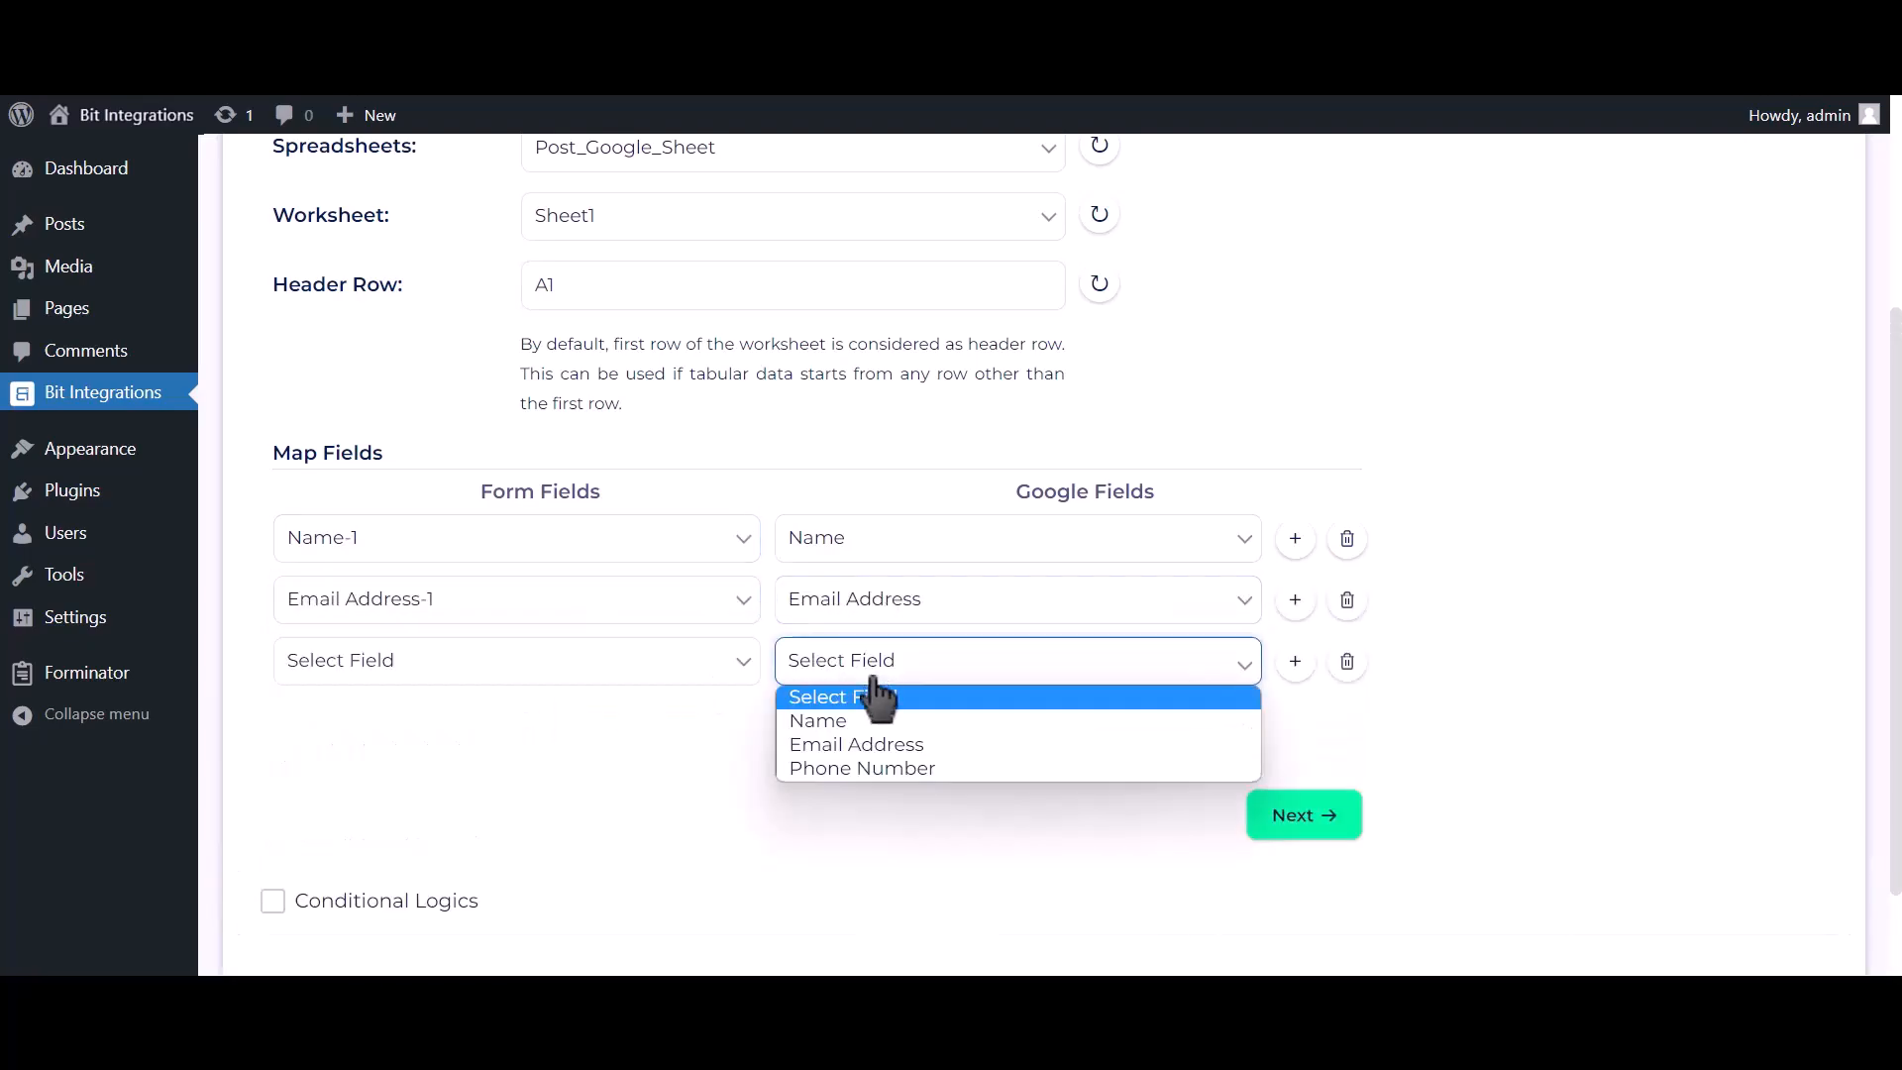
left_click(878, 767)
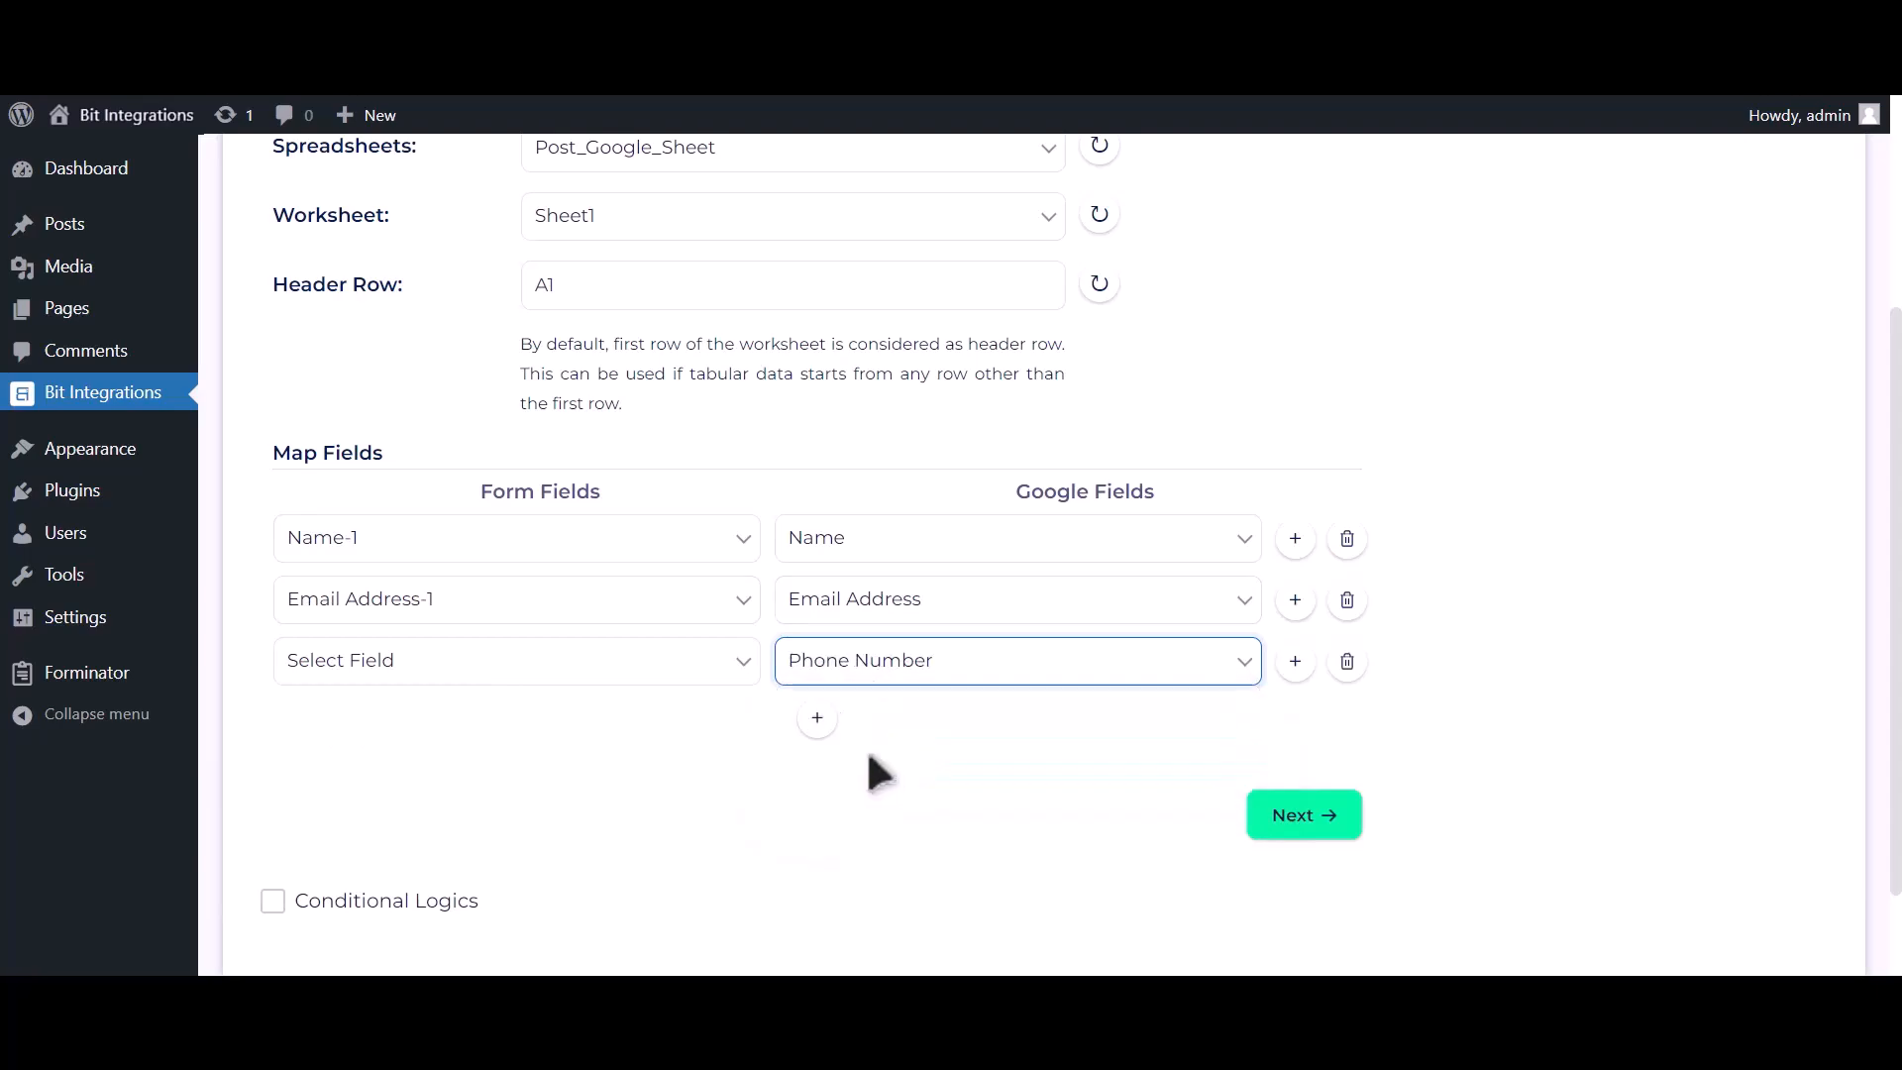
left_click(700, 673)
left_click(614, 788)
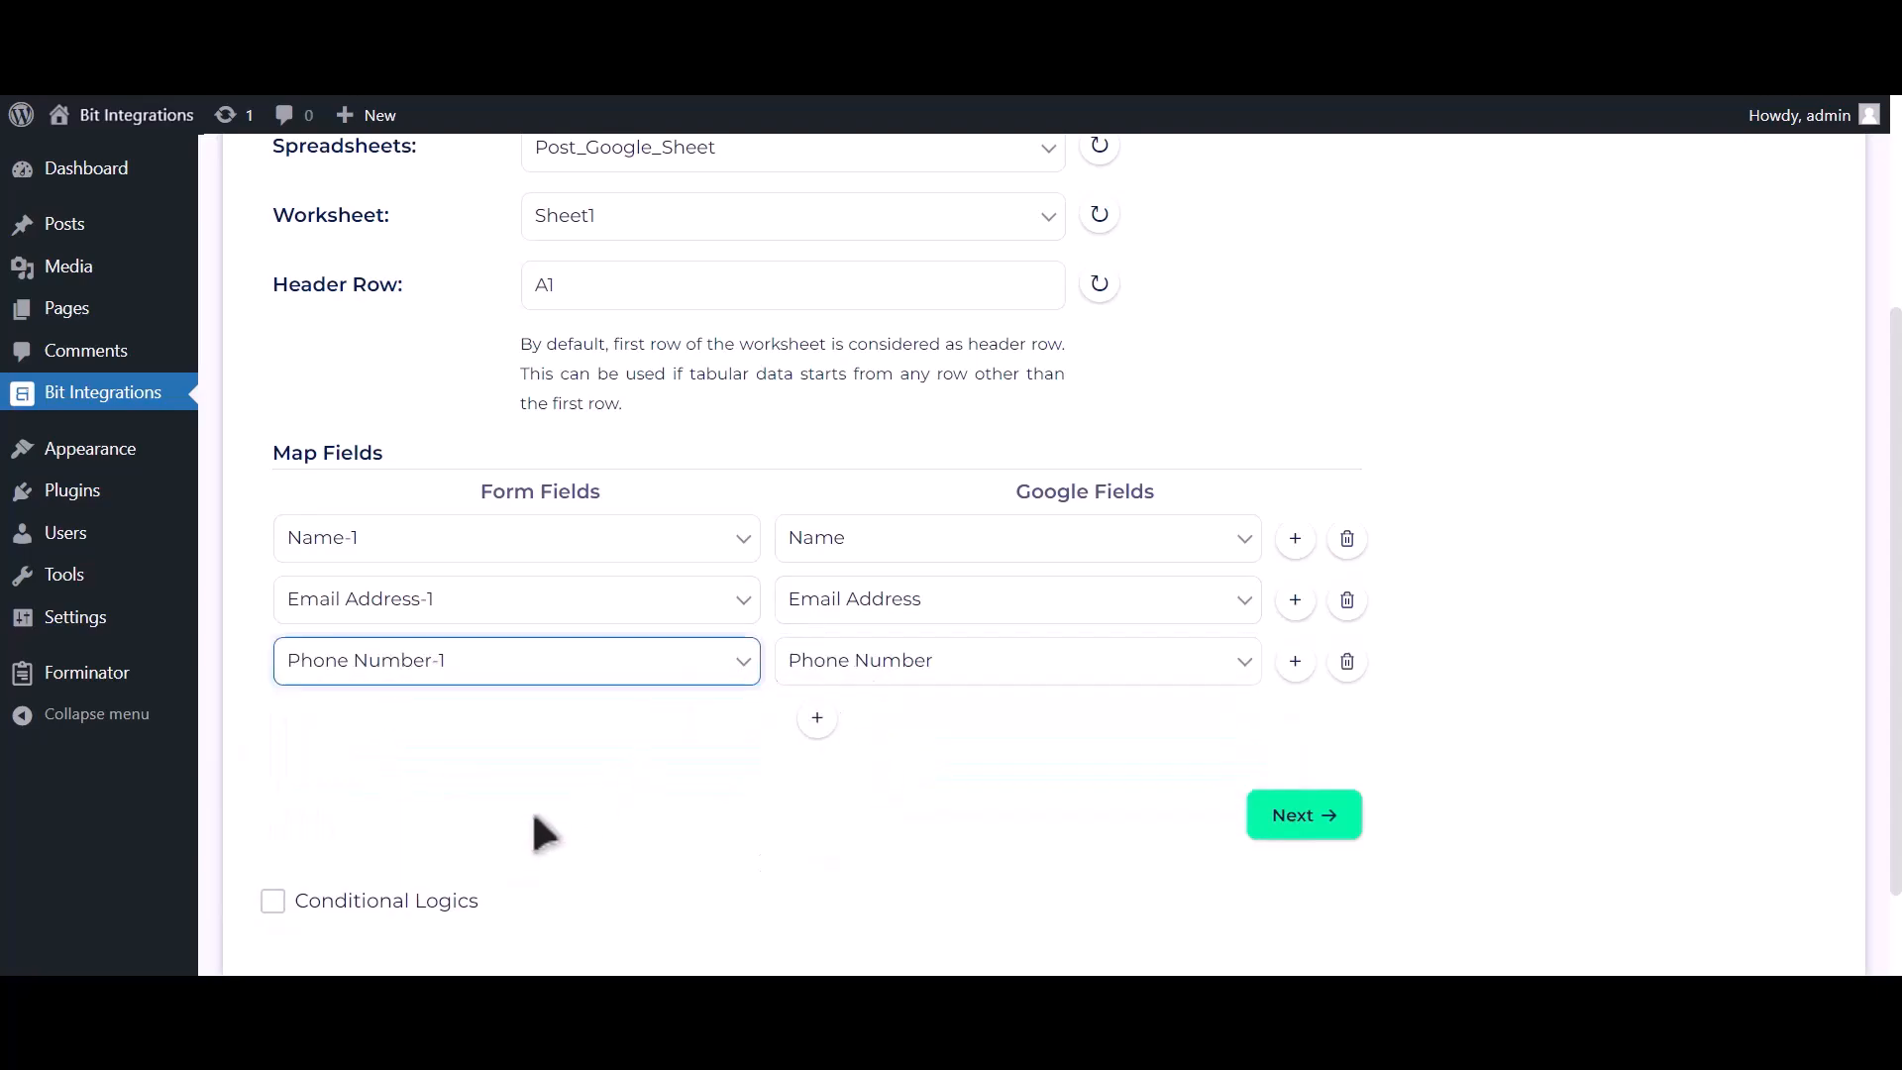
Leave Conditional Logics off, then finish and save the Google Sheet integration.
scroll(572, 779, "down", 2)
left_click(447, 778)
scroll(435, 772, "down", 3)
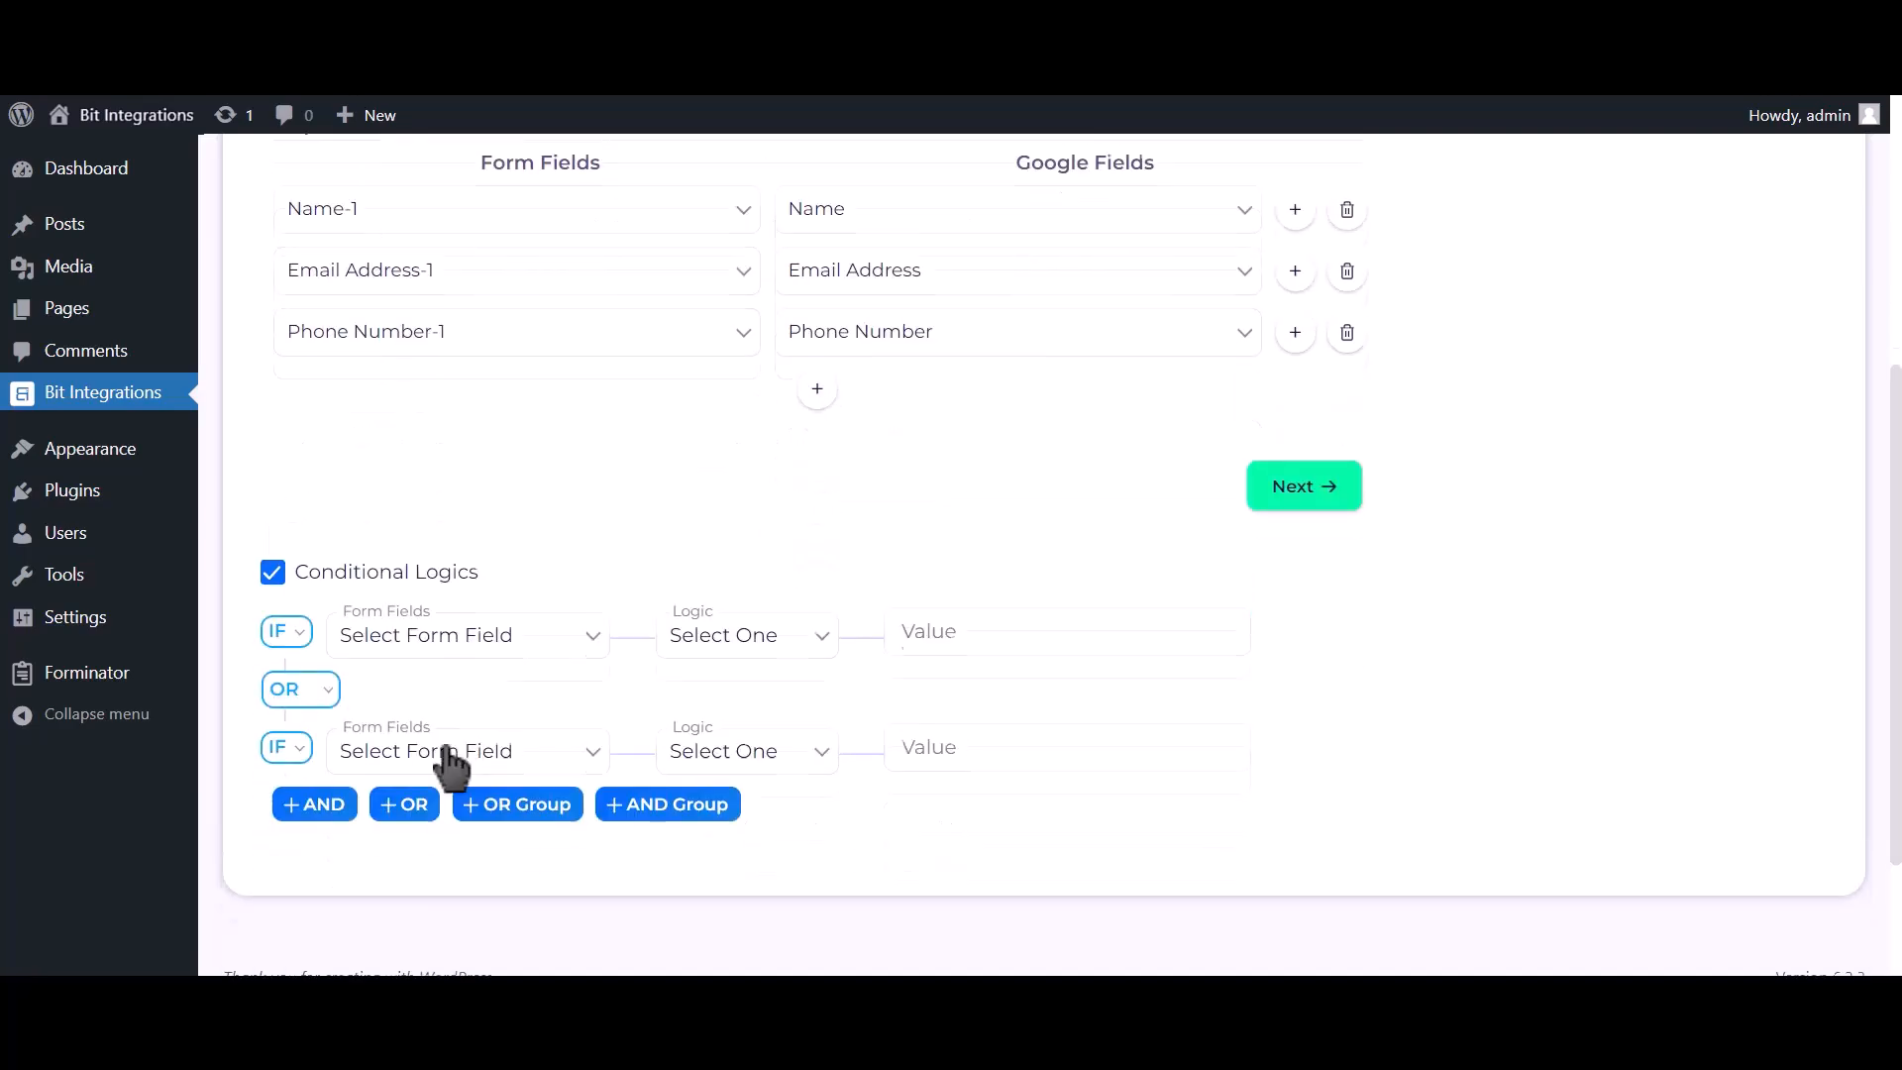
left_click(382, 574)
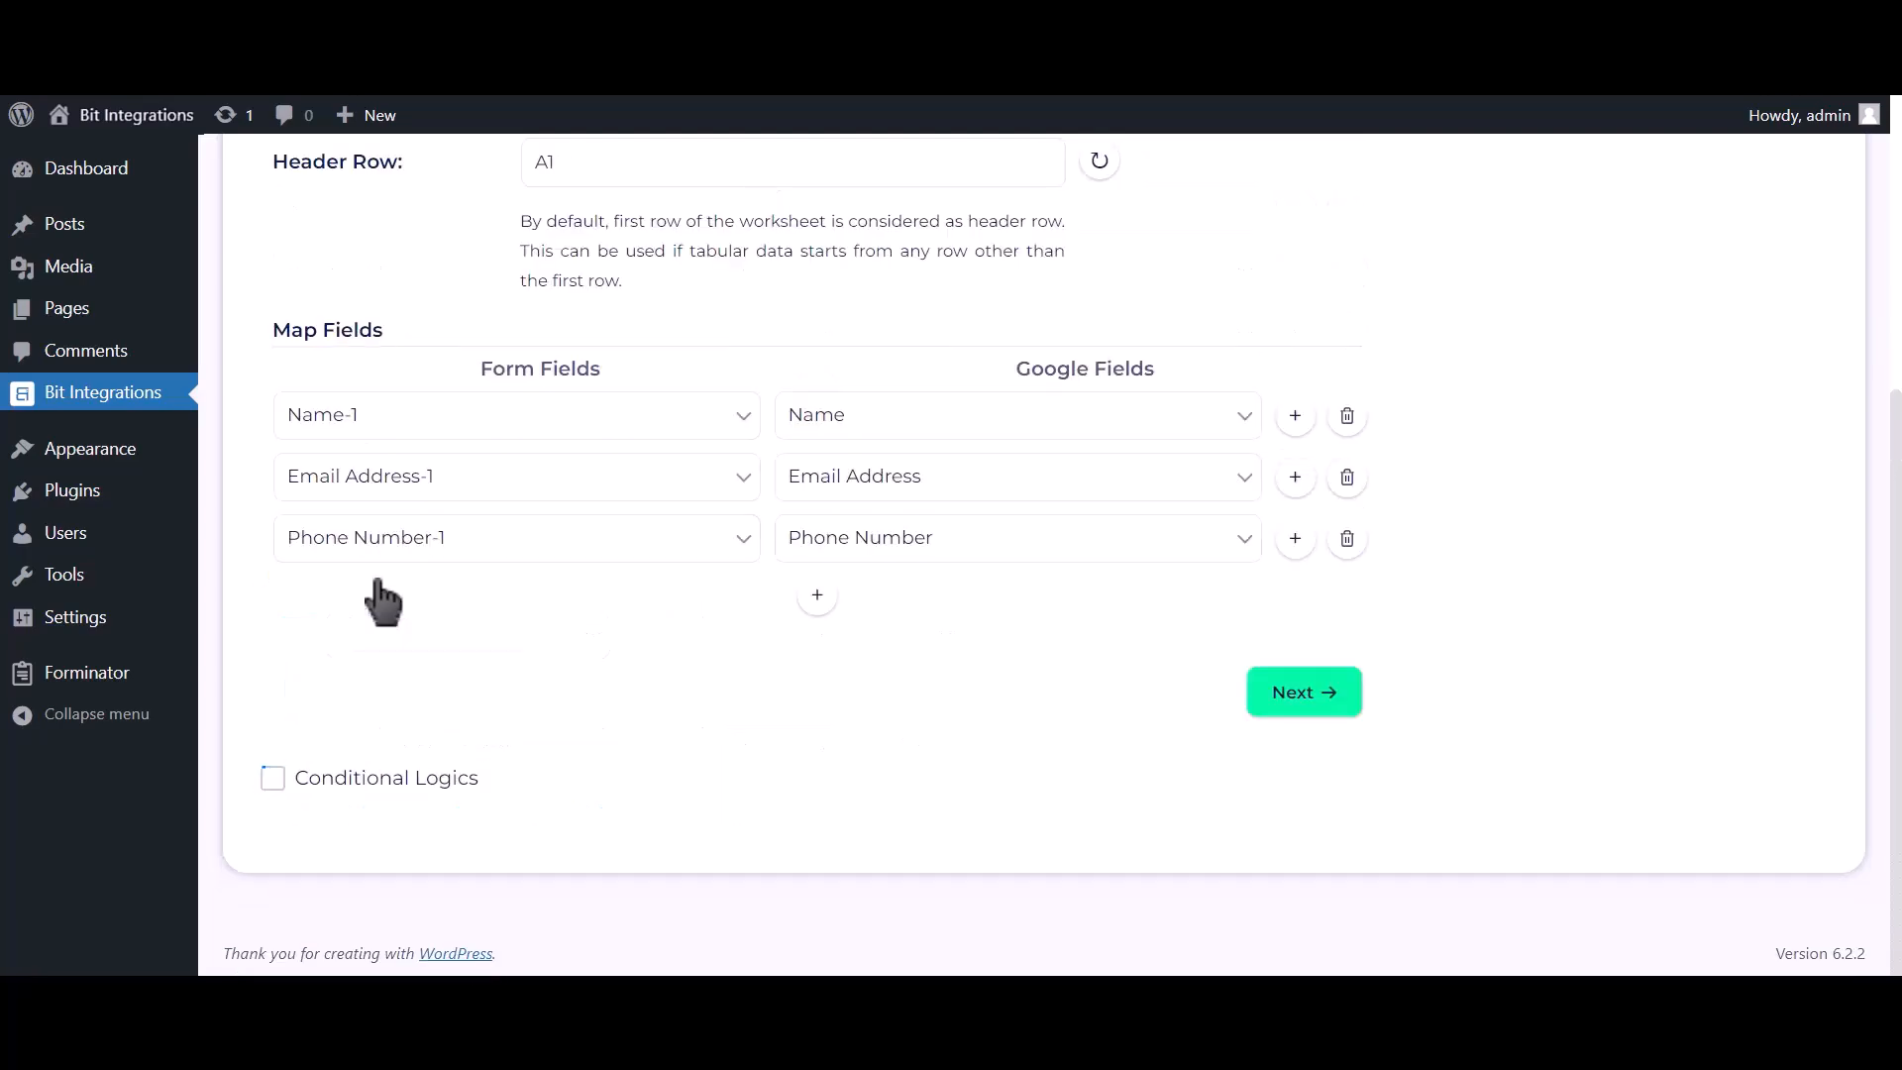
left_click(1303, 693)
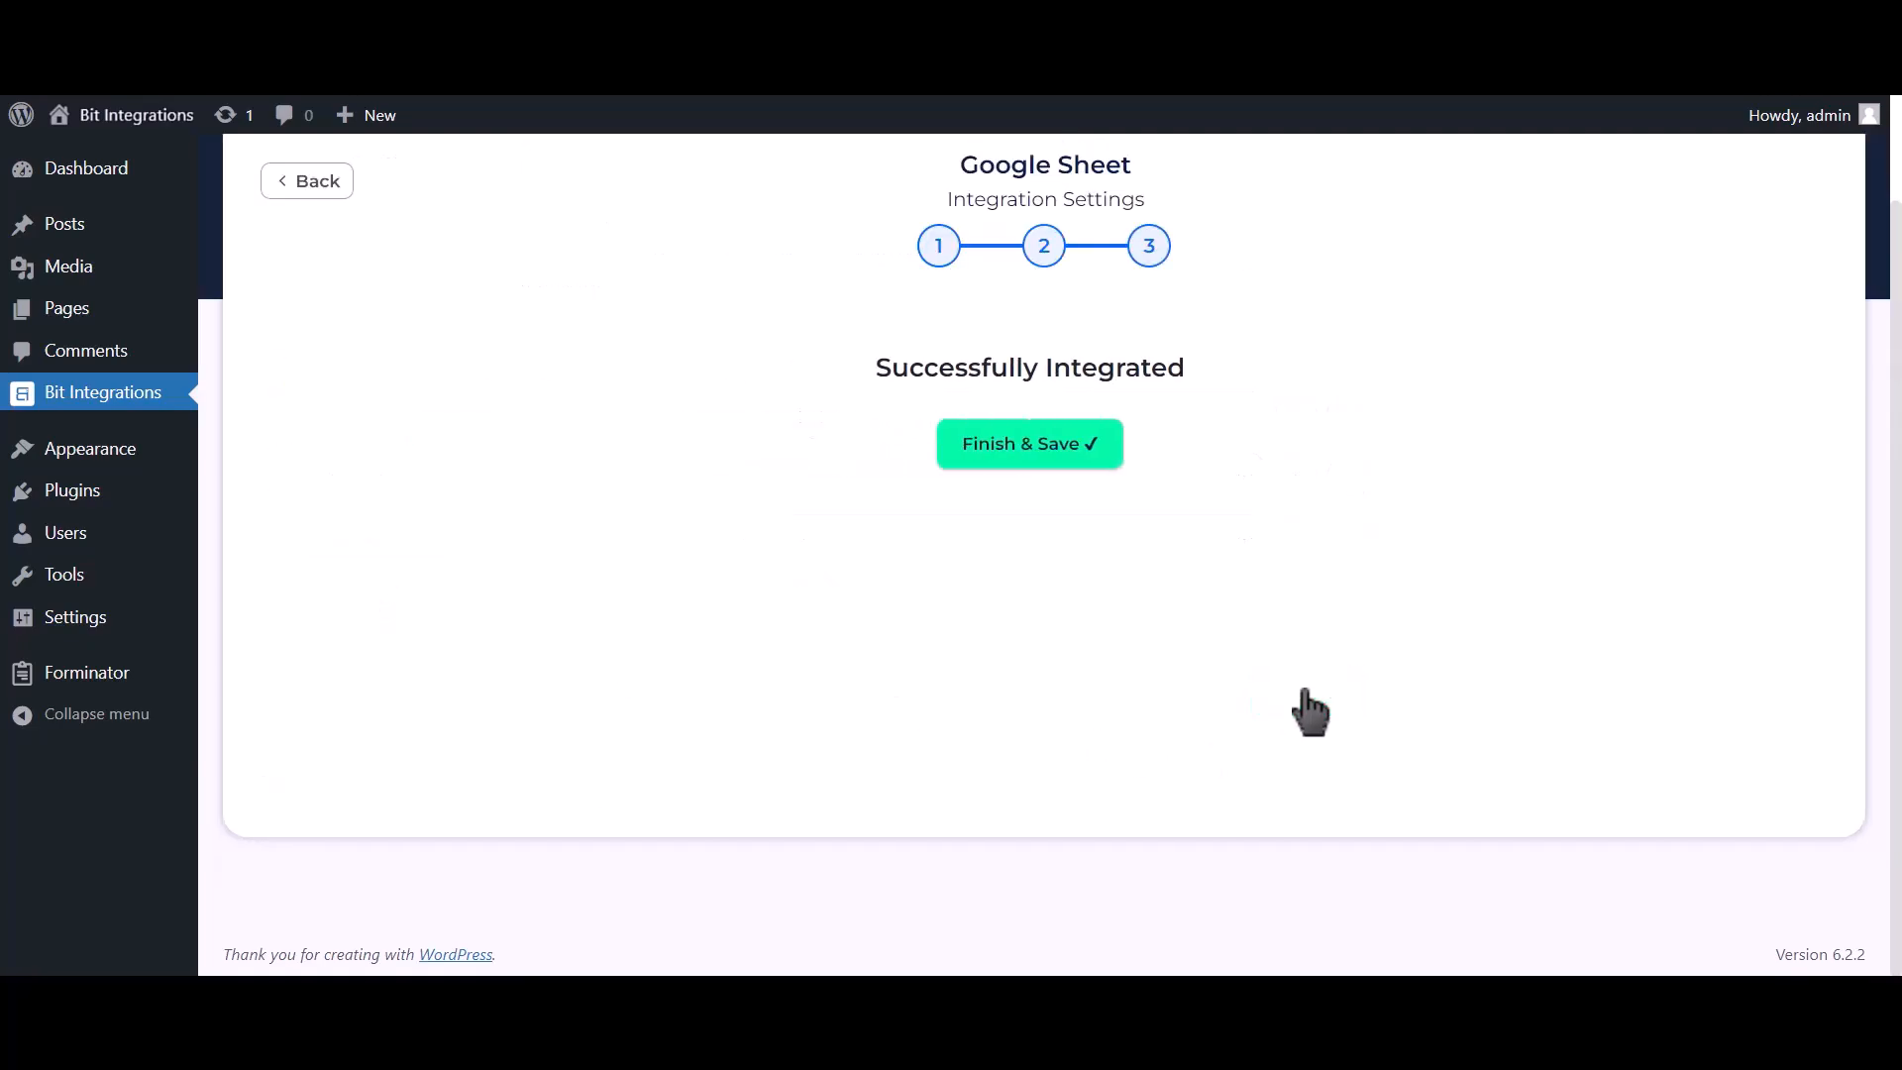
left_click(1108, 458)
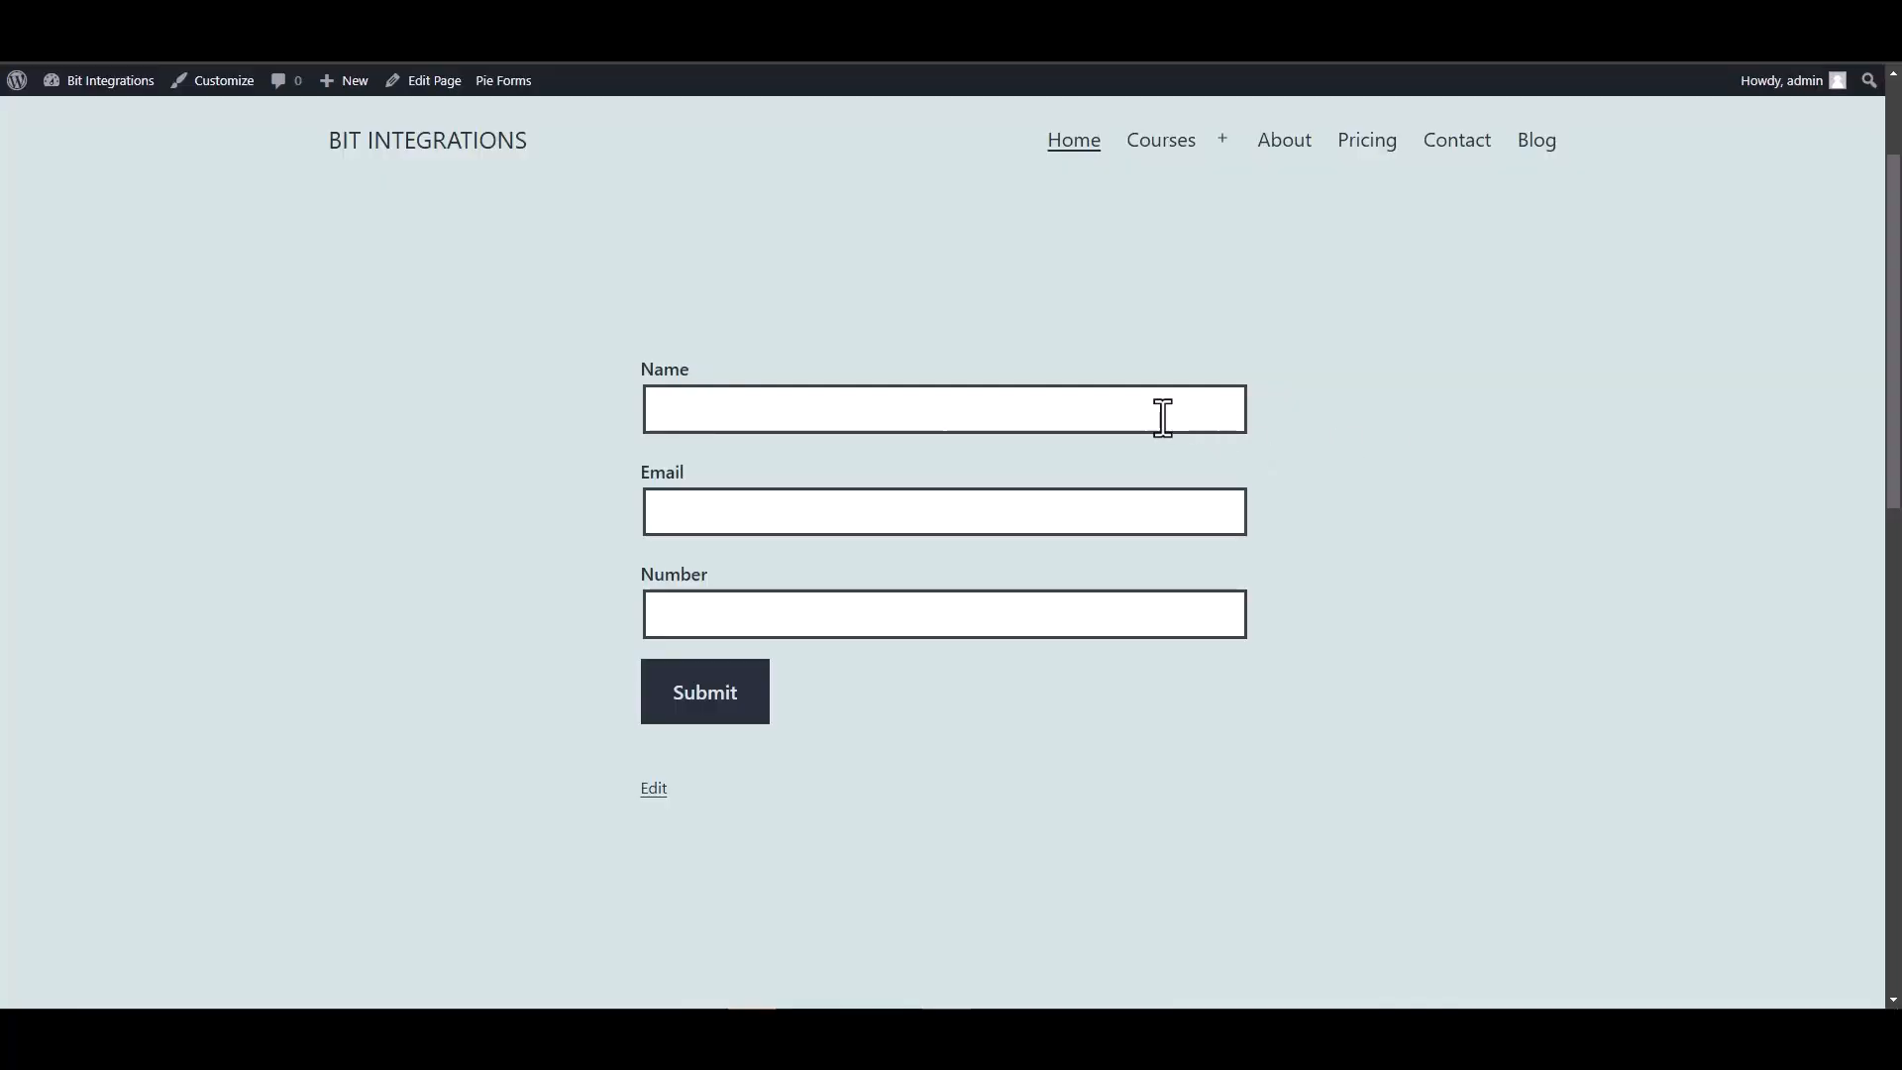
left_click(1162, 418)
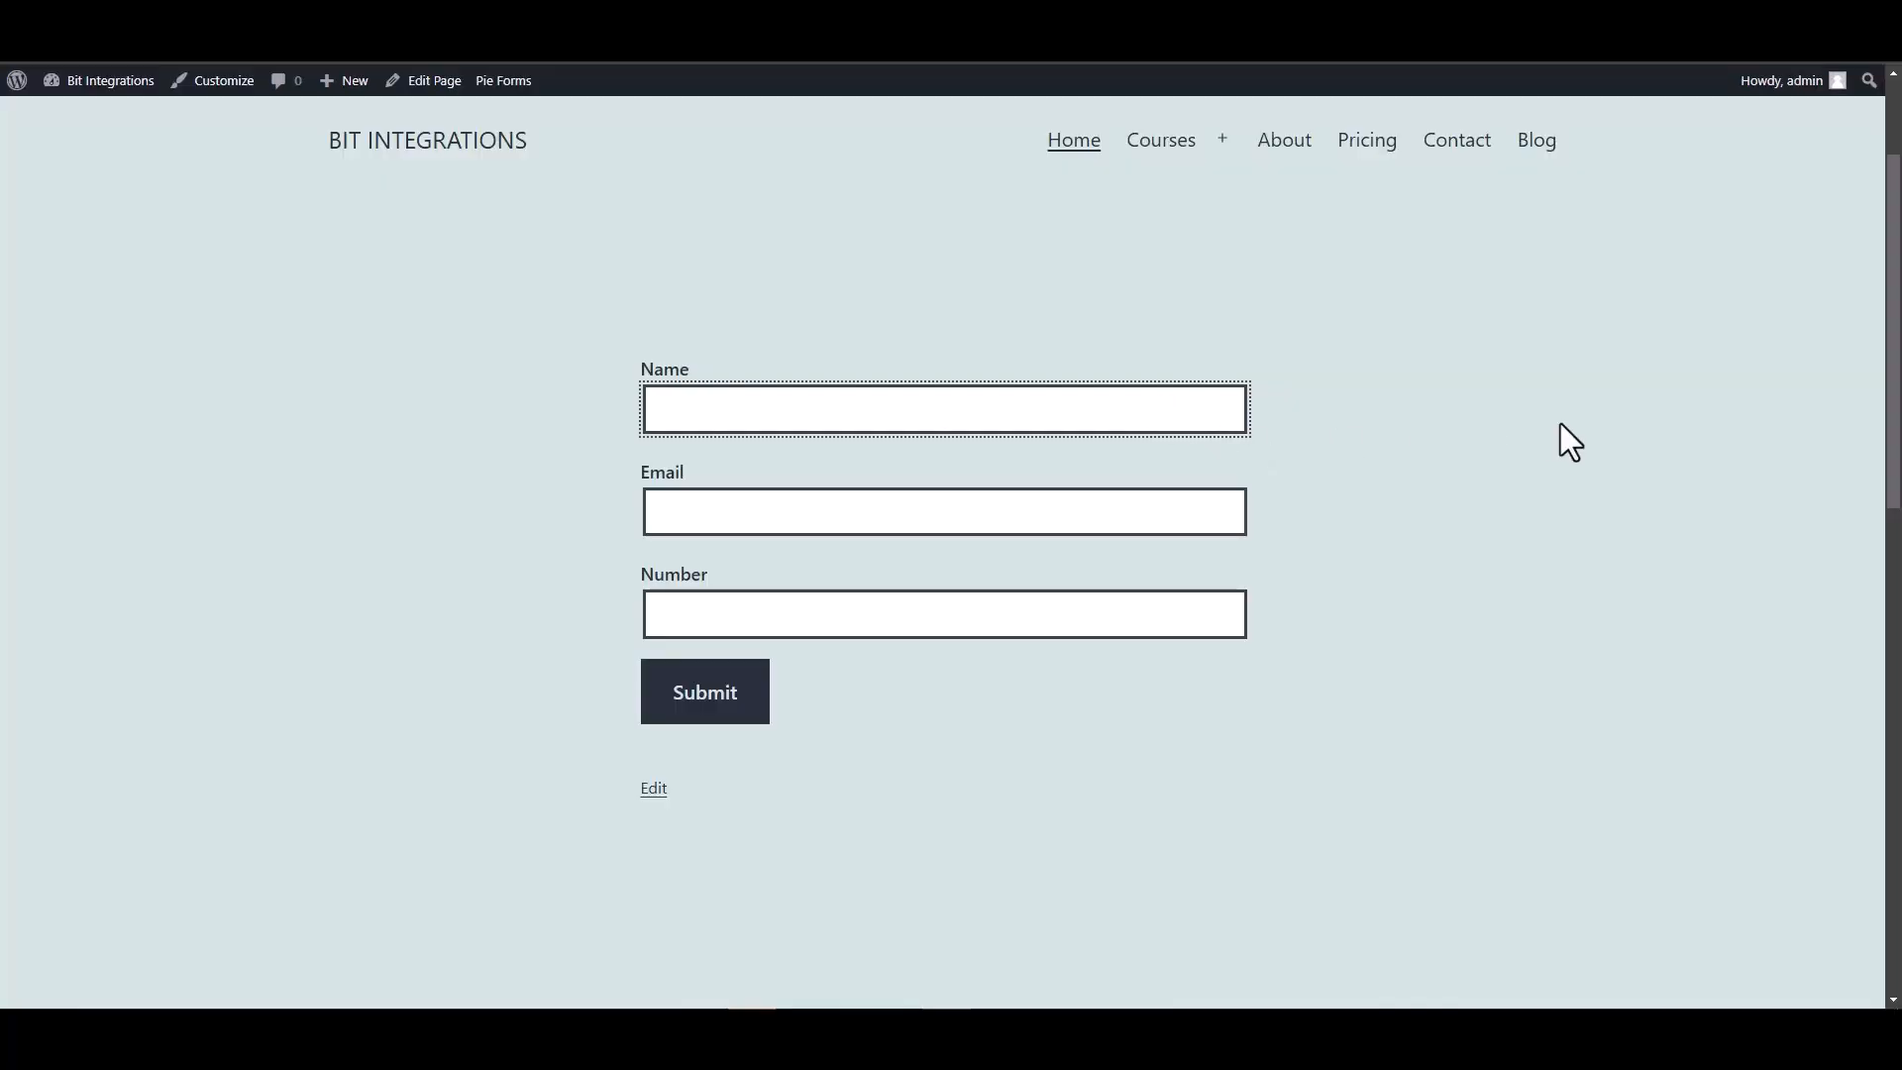
Submit a Pie Forms test entry with name 'Bit', a support e-mail address and a phone number.
type("Bit Integrations")
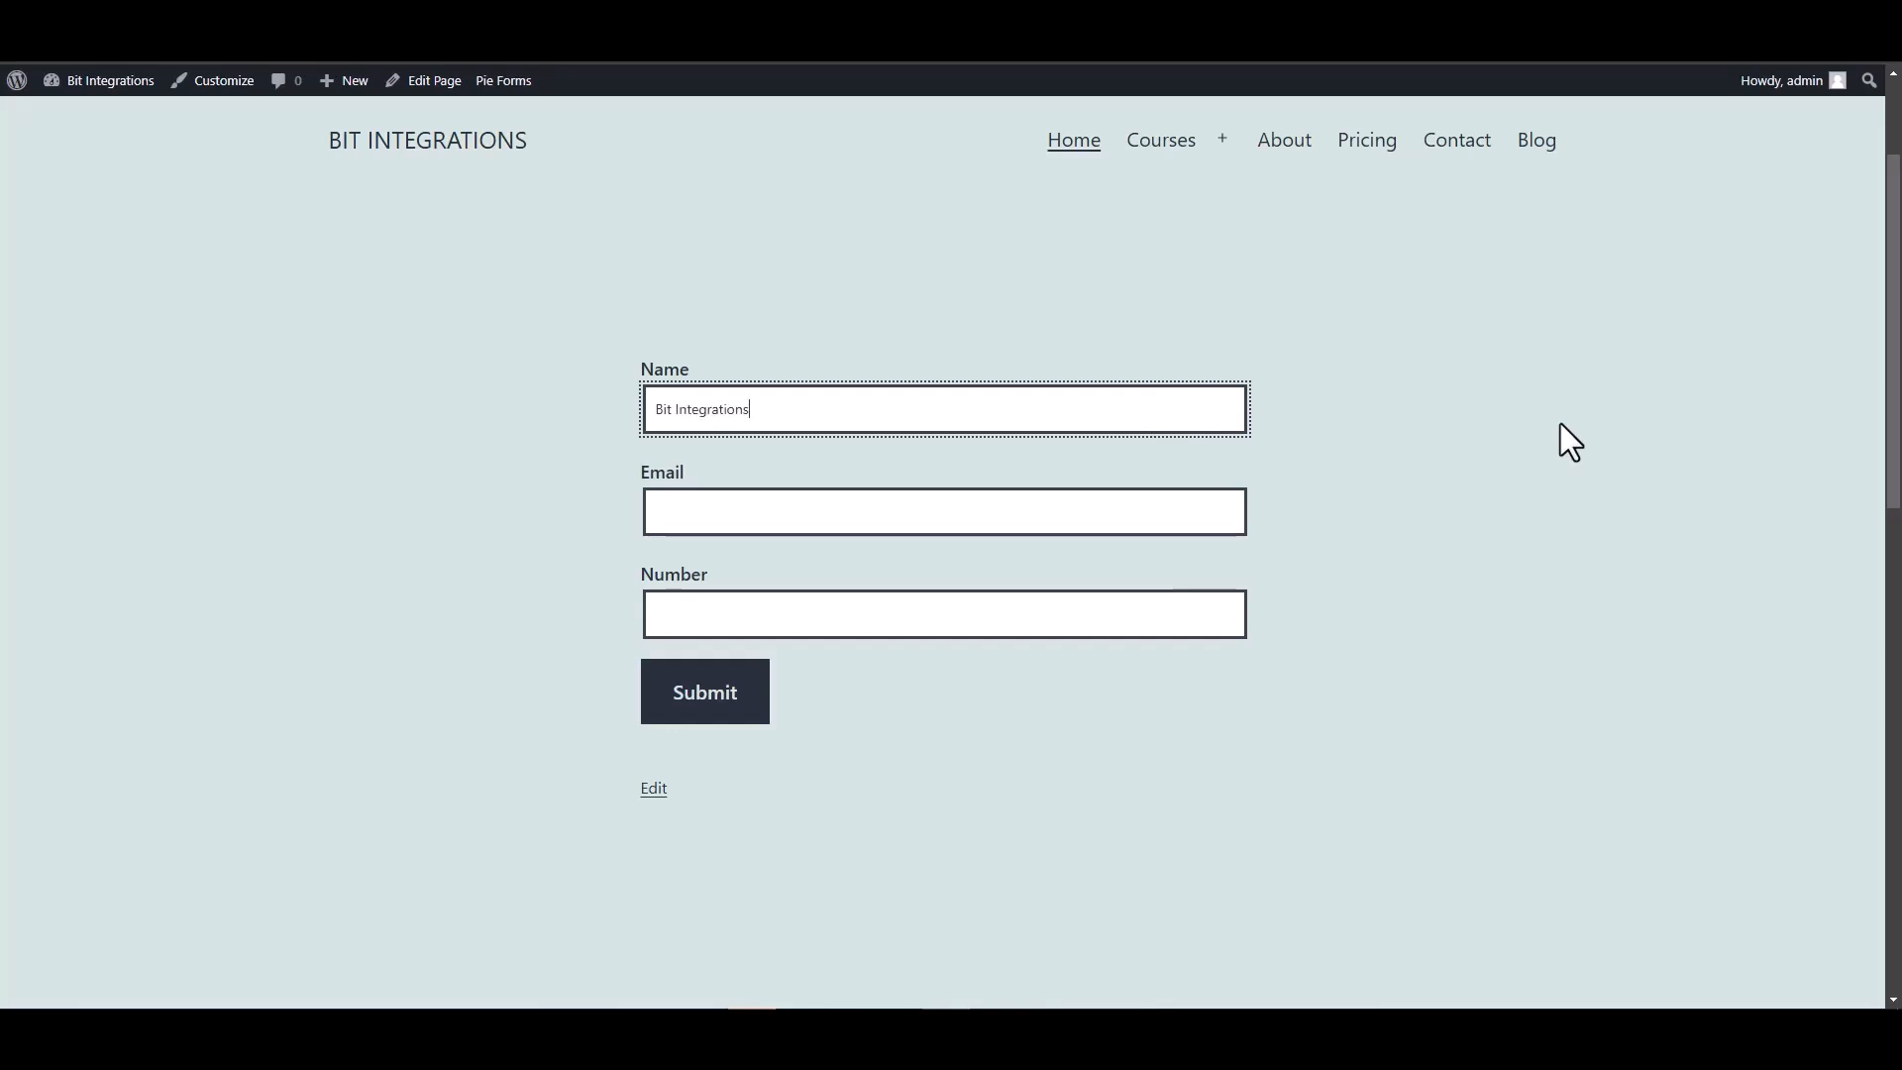
left_click(1168, 507)
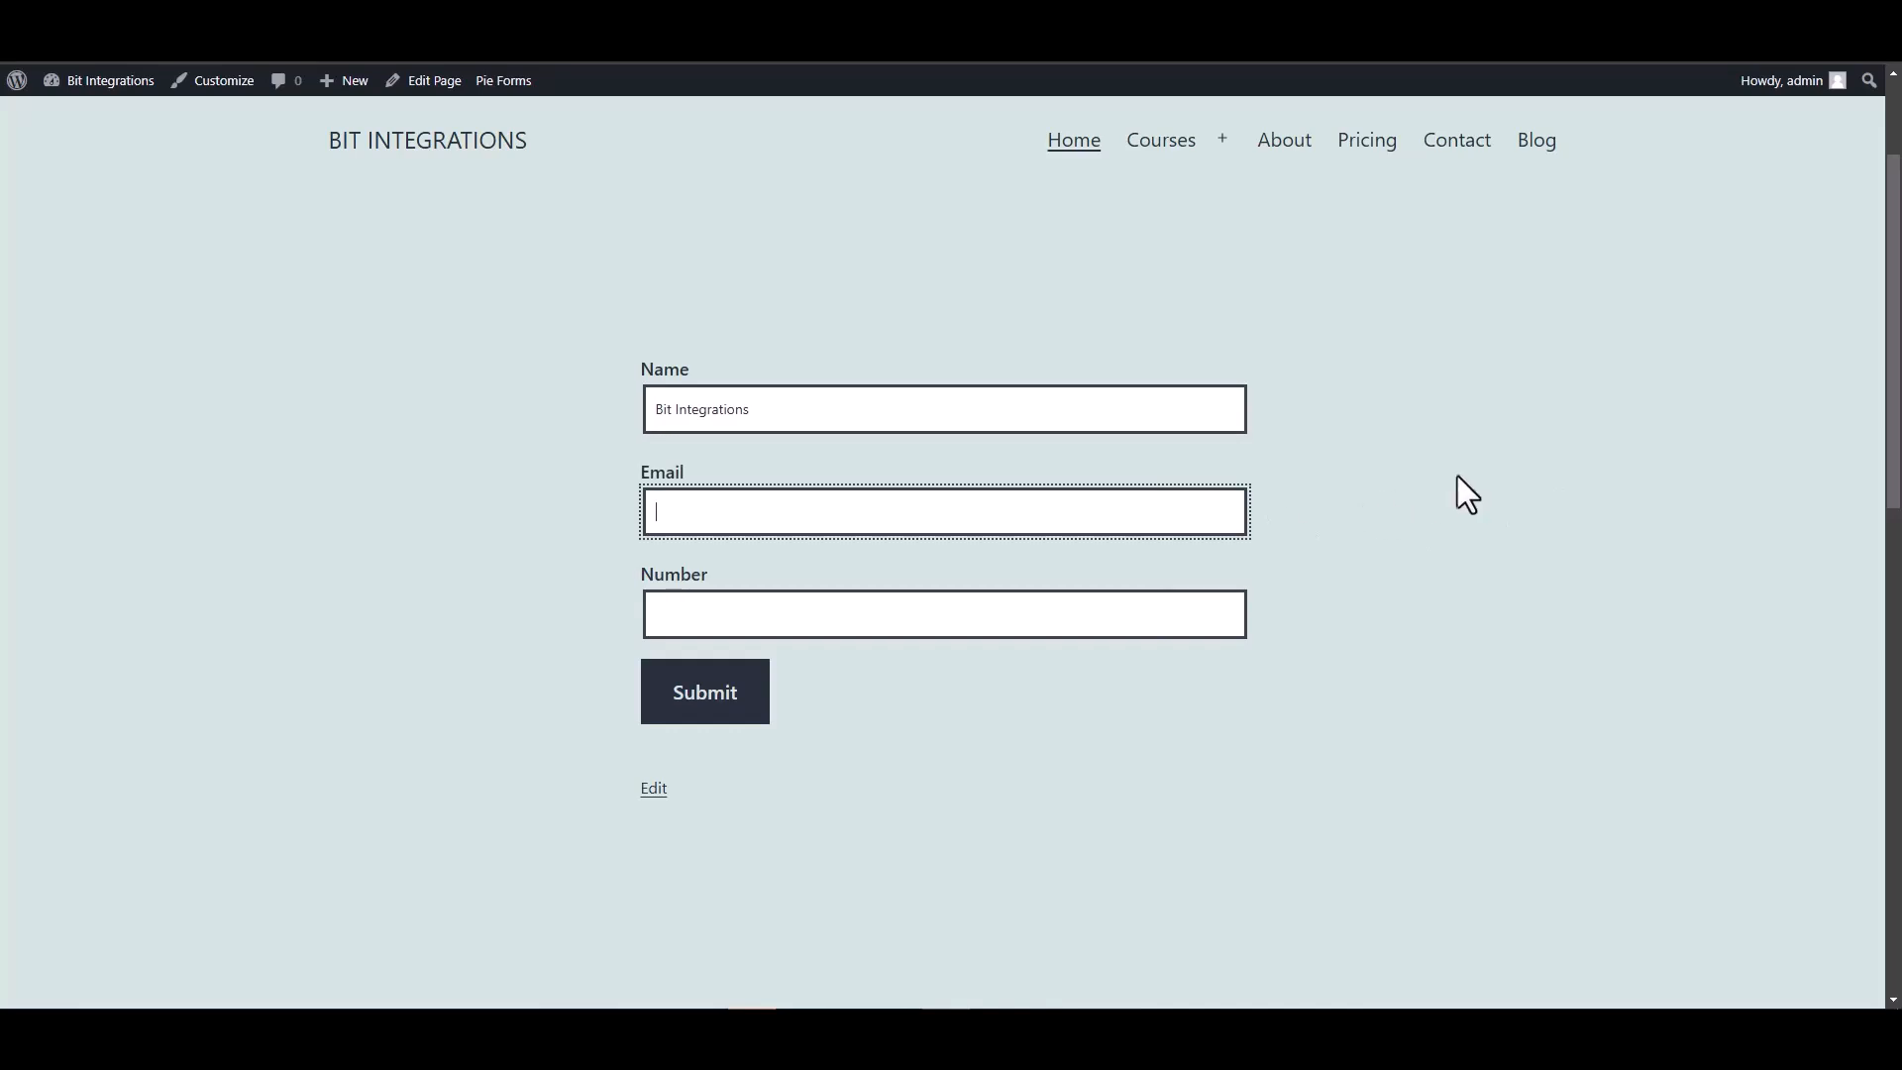
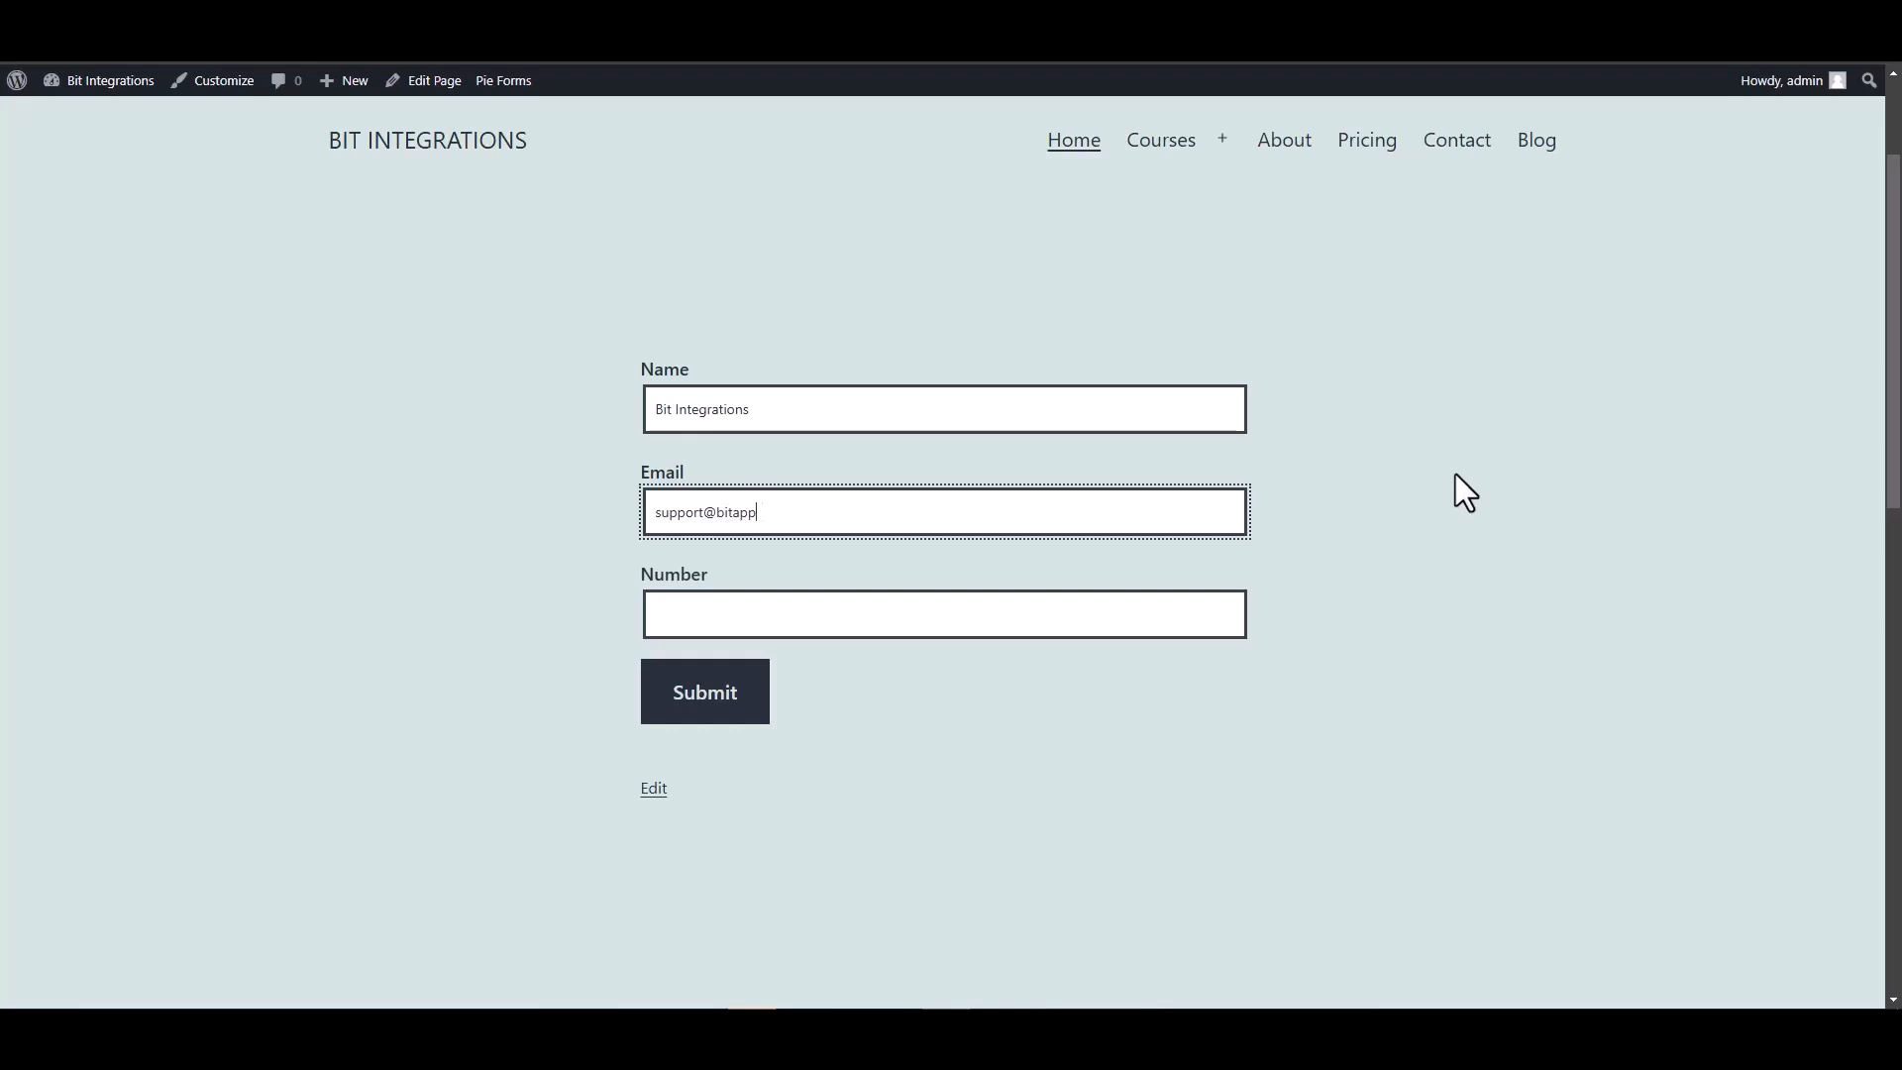
key("Tab")
type("444555666")
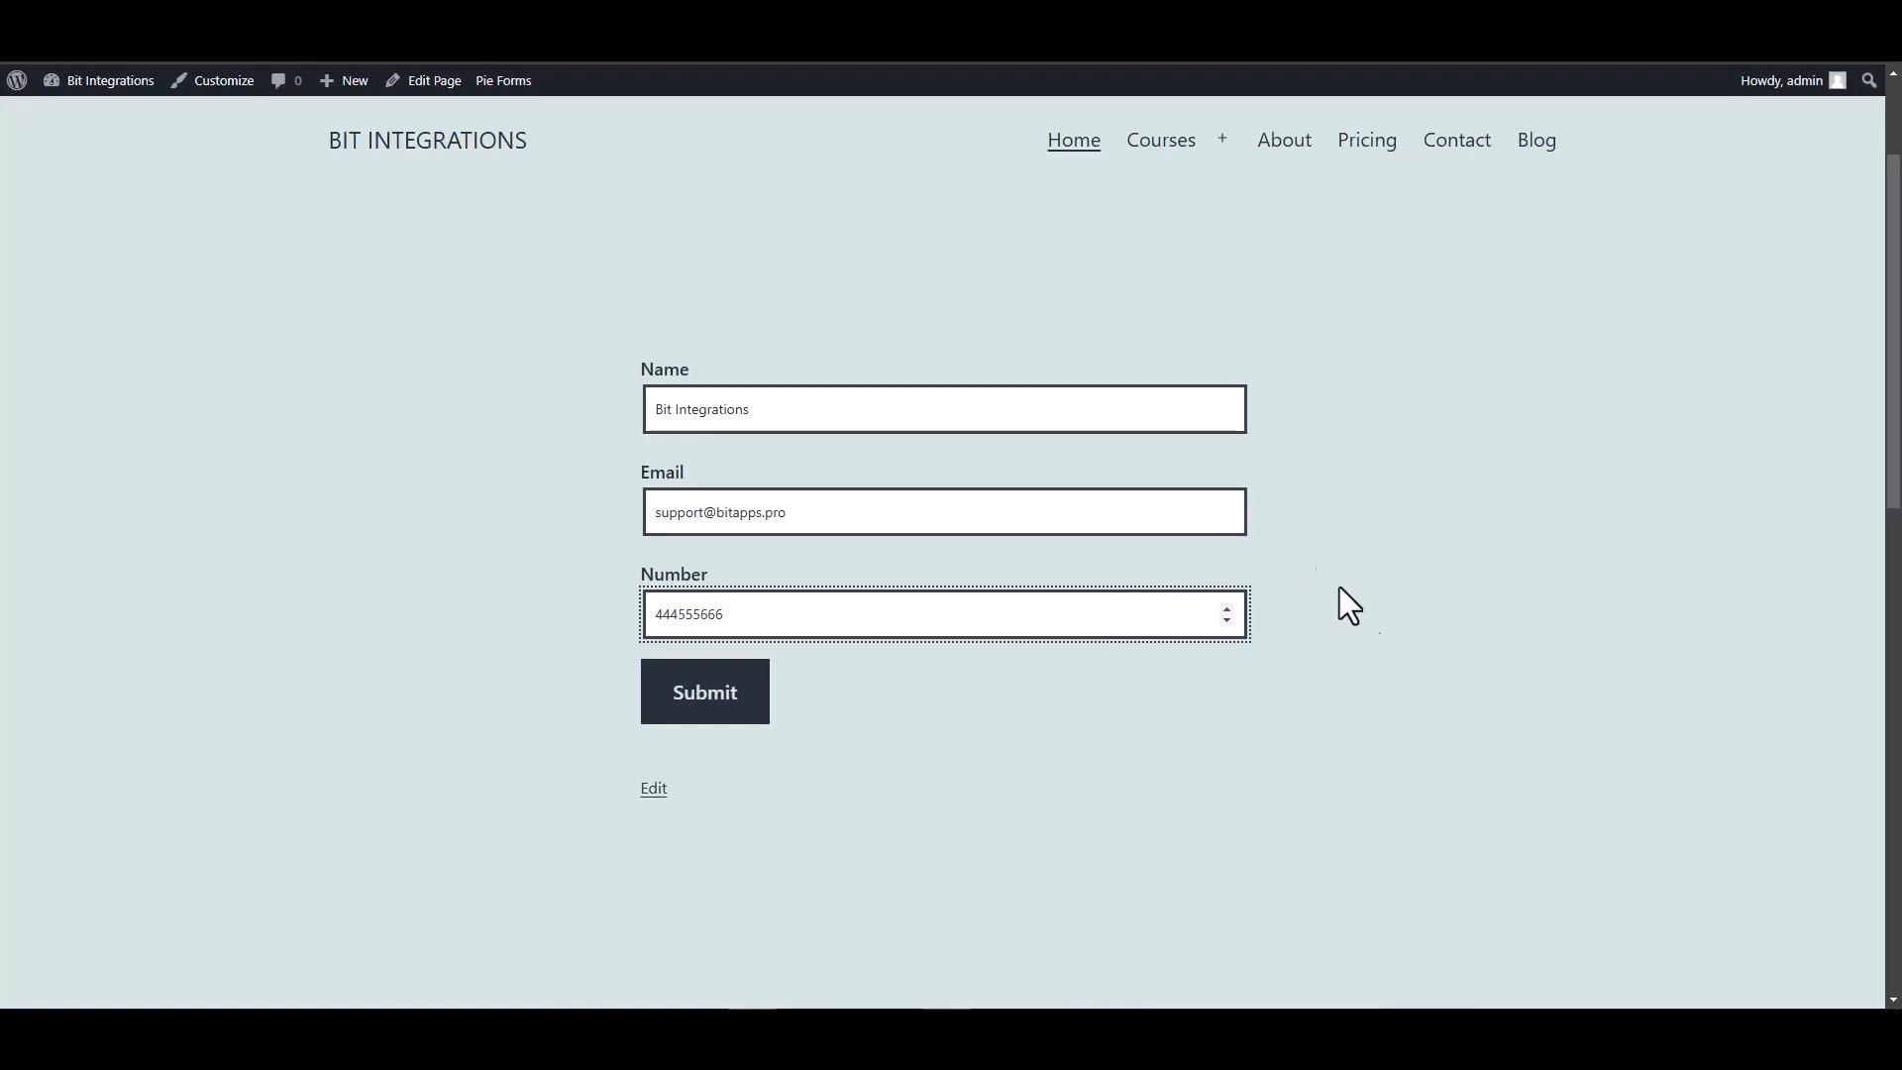
left_click(716, 716)
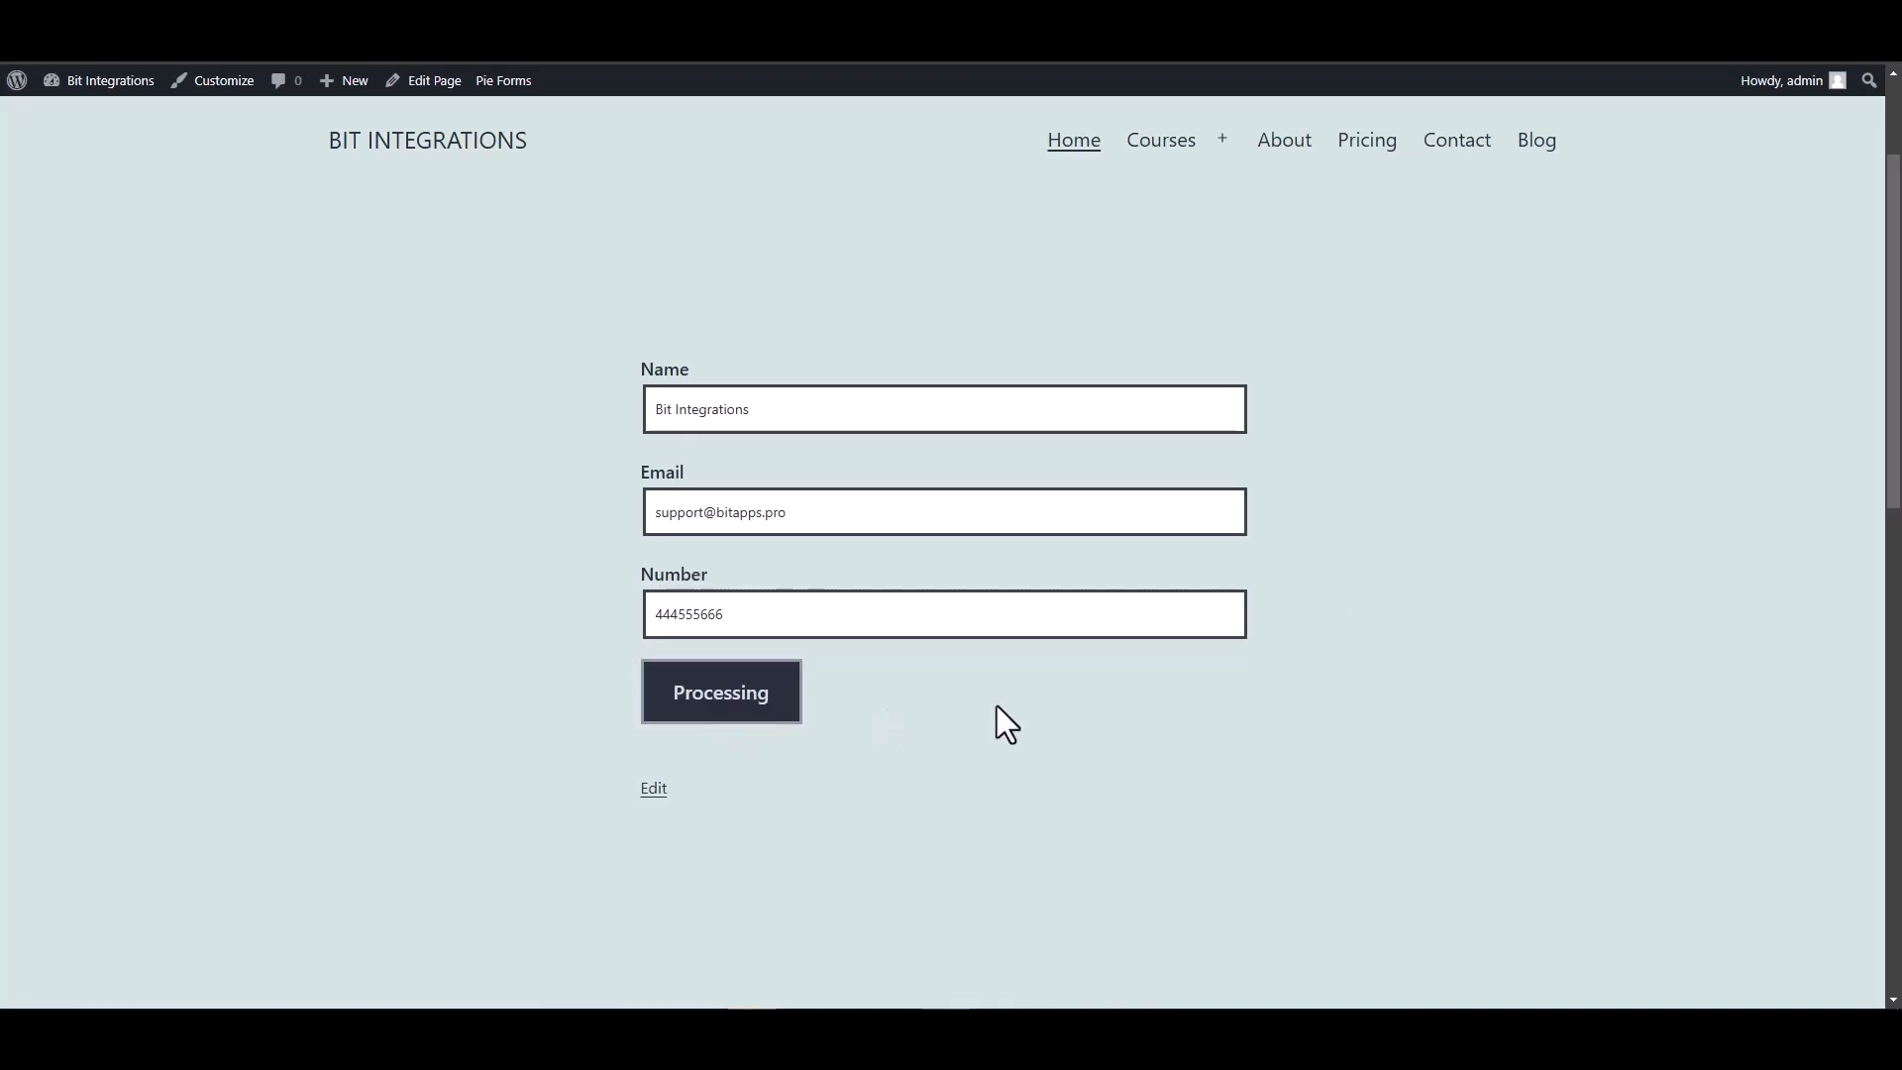
scroll(997, 705, "down", 3)
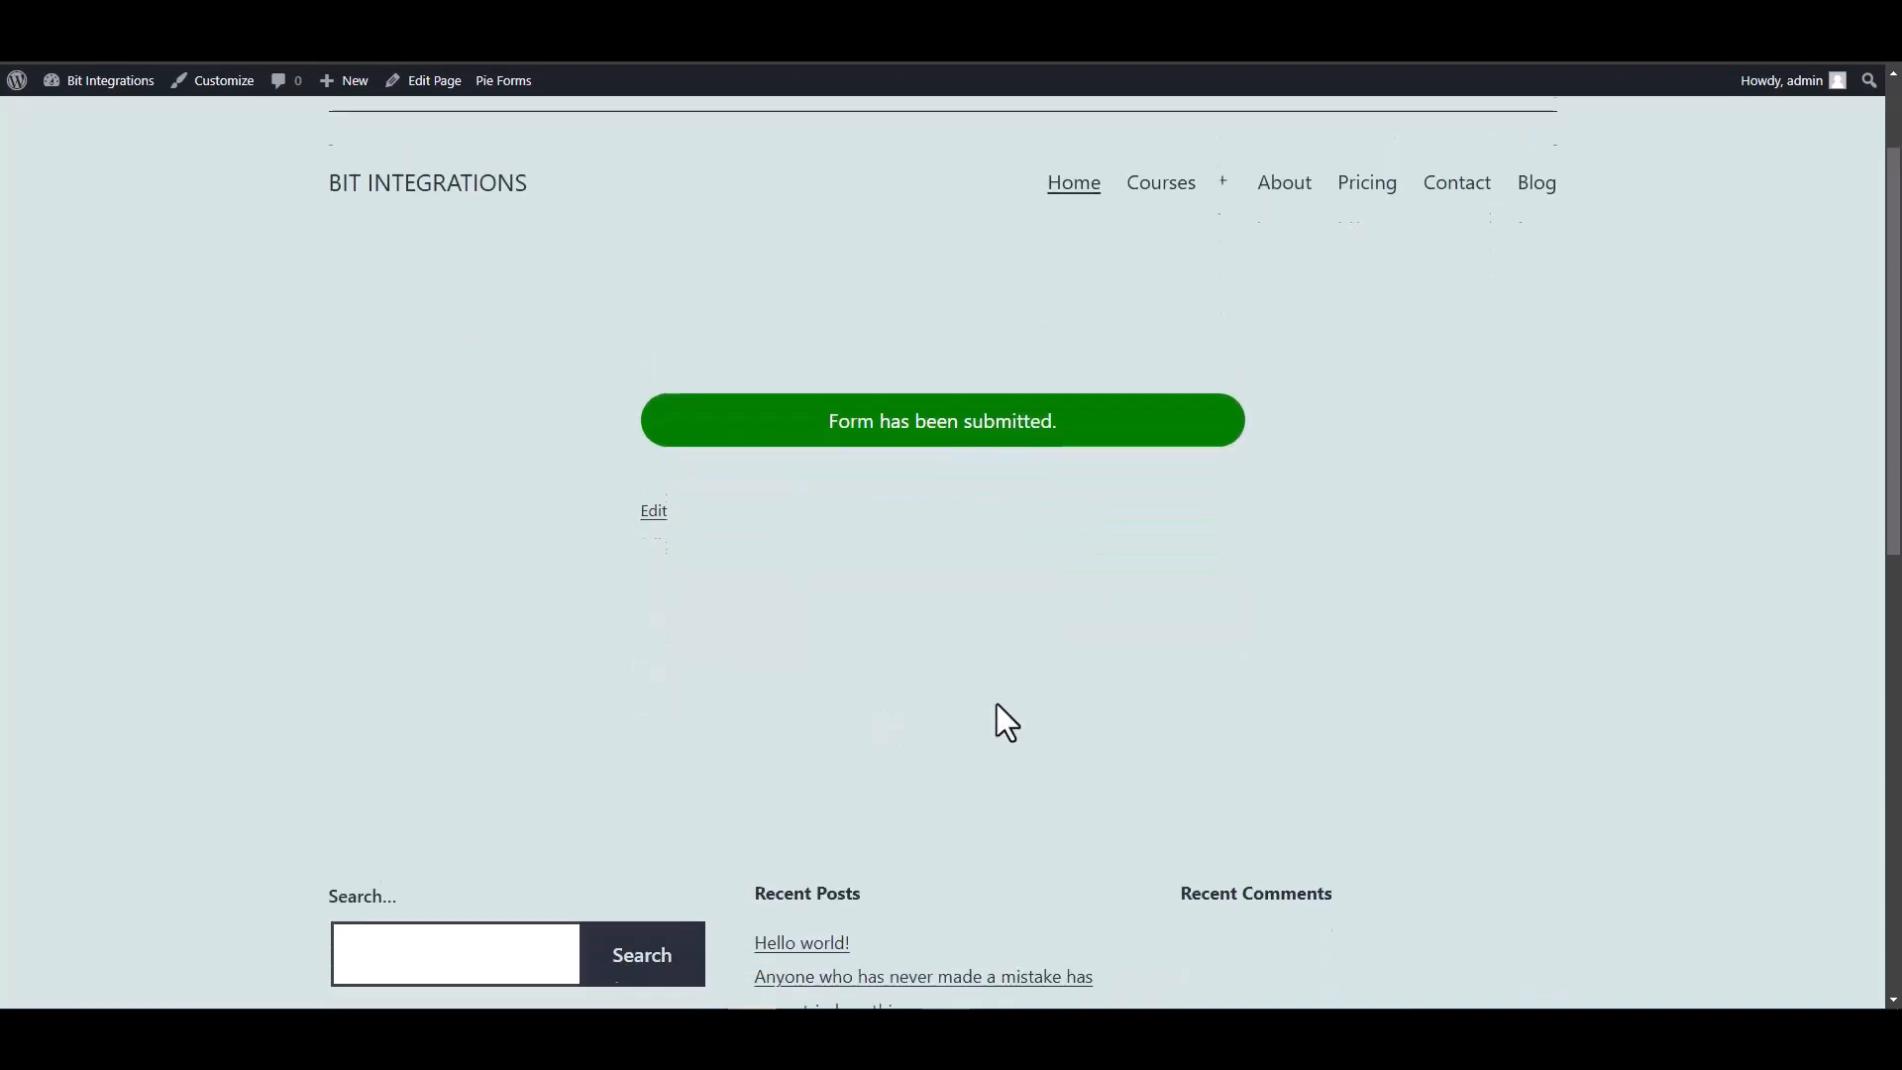
scroll(918, 455, "up", 2)
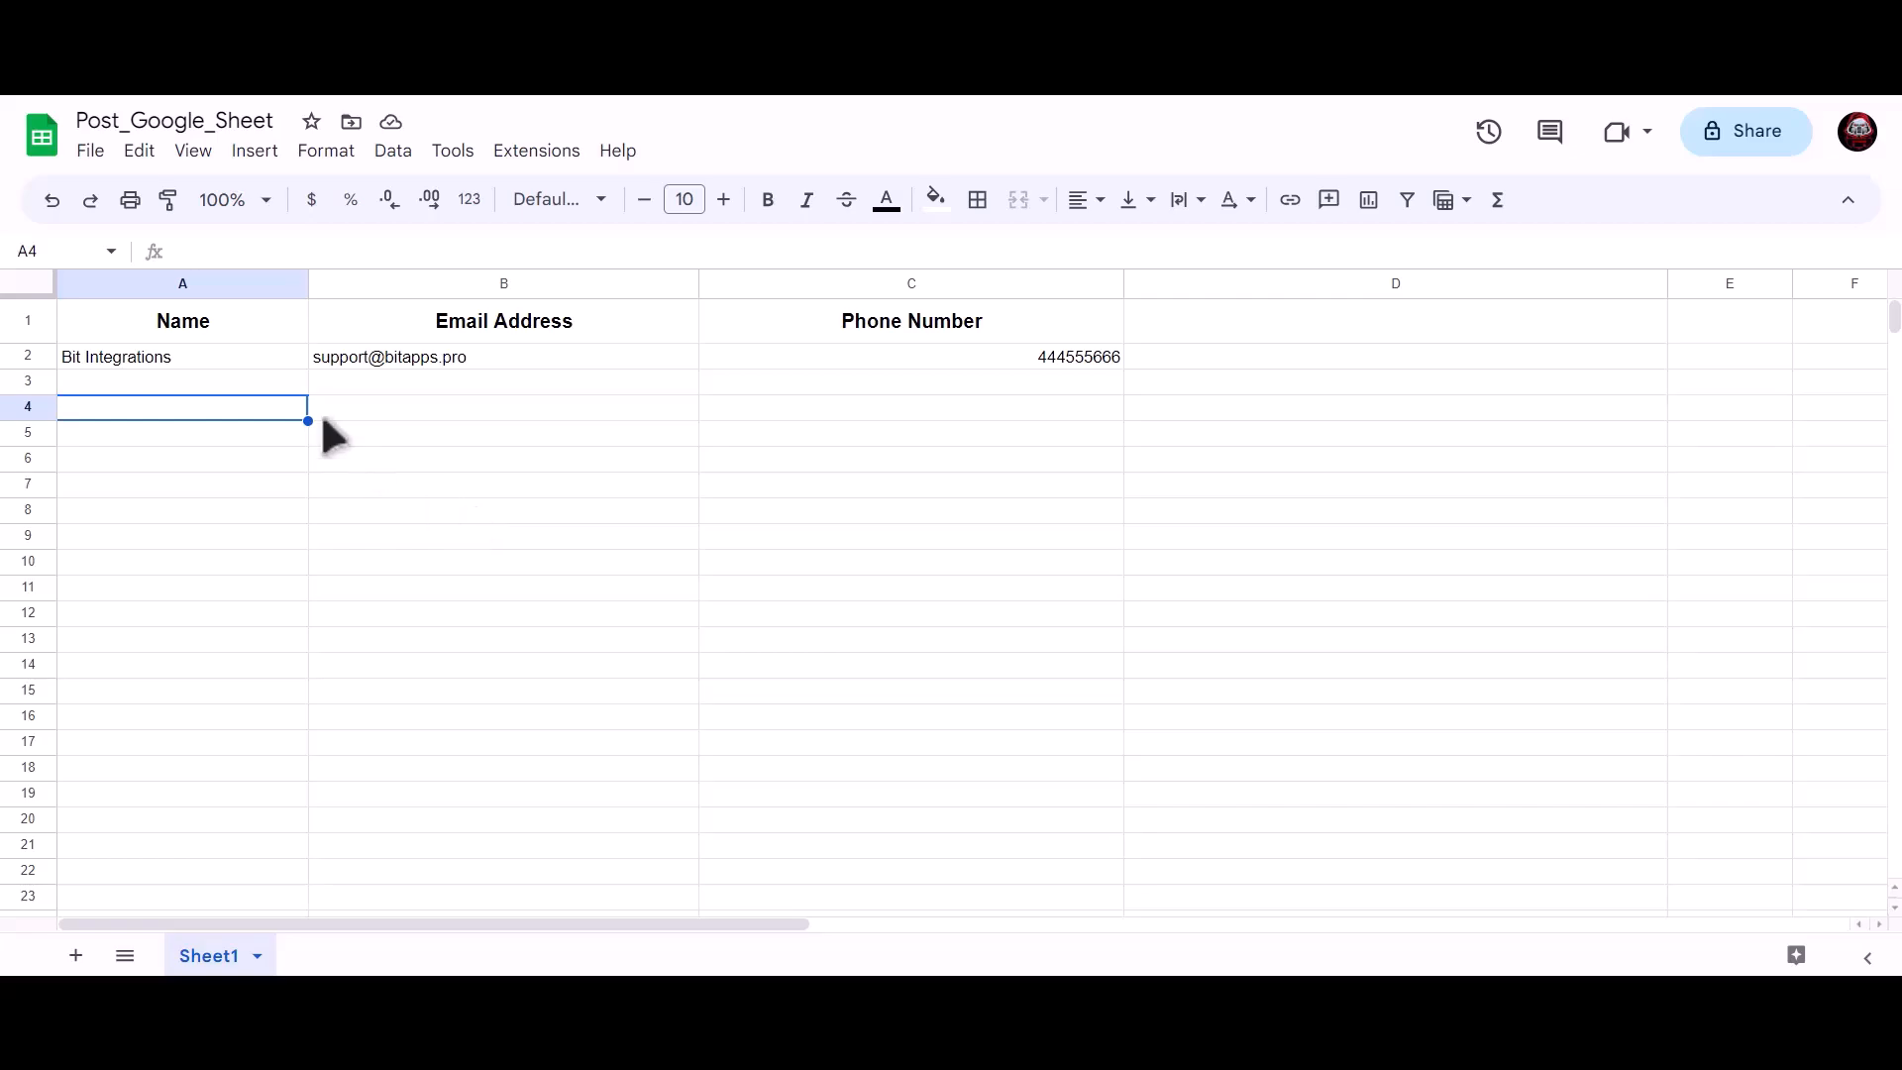
Check cells A2, B2 and C2 for the submitted name, e-mail and phone number.
key("Up")
key("Up")
left_click(394, 359)
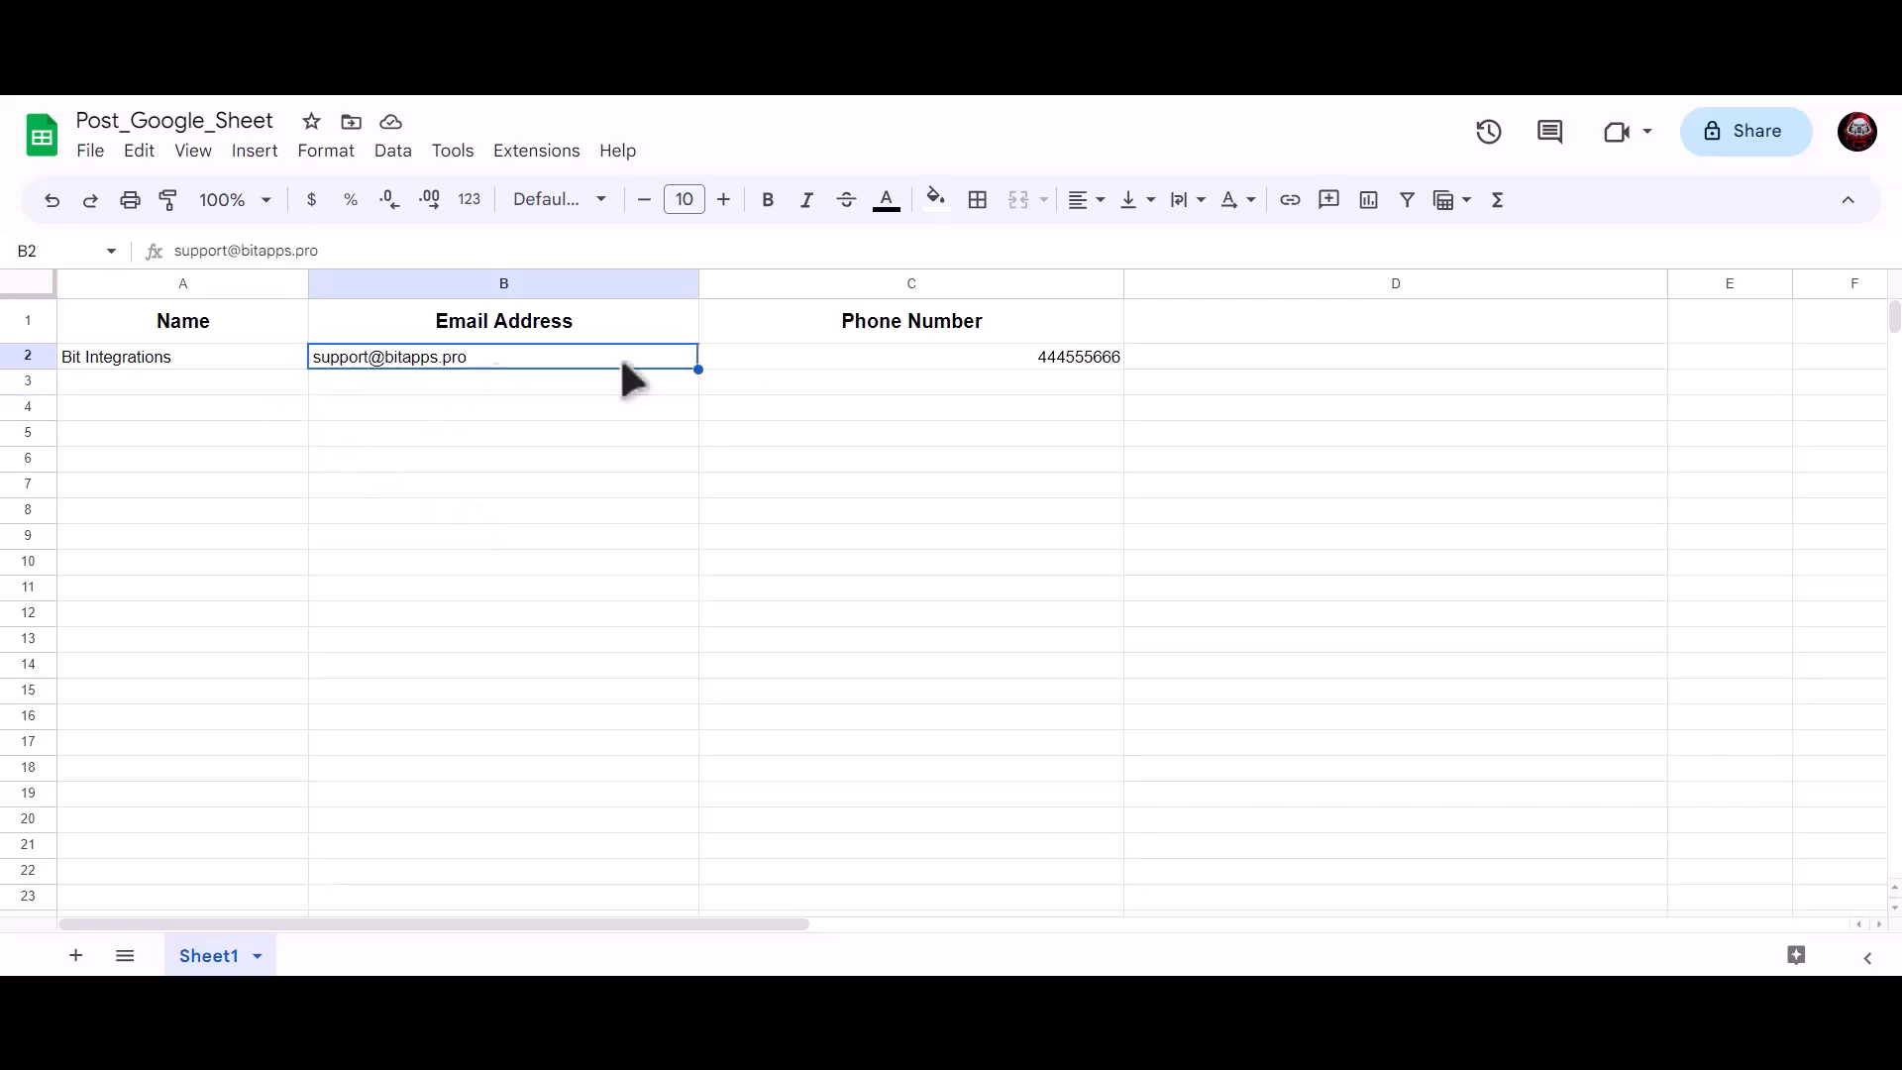
left_click(896, 357)
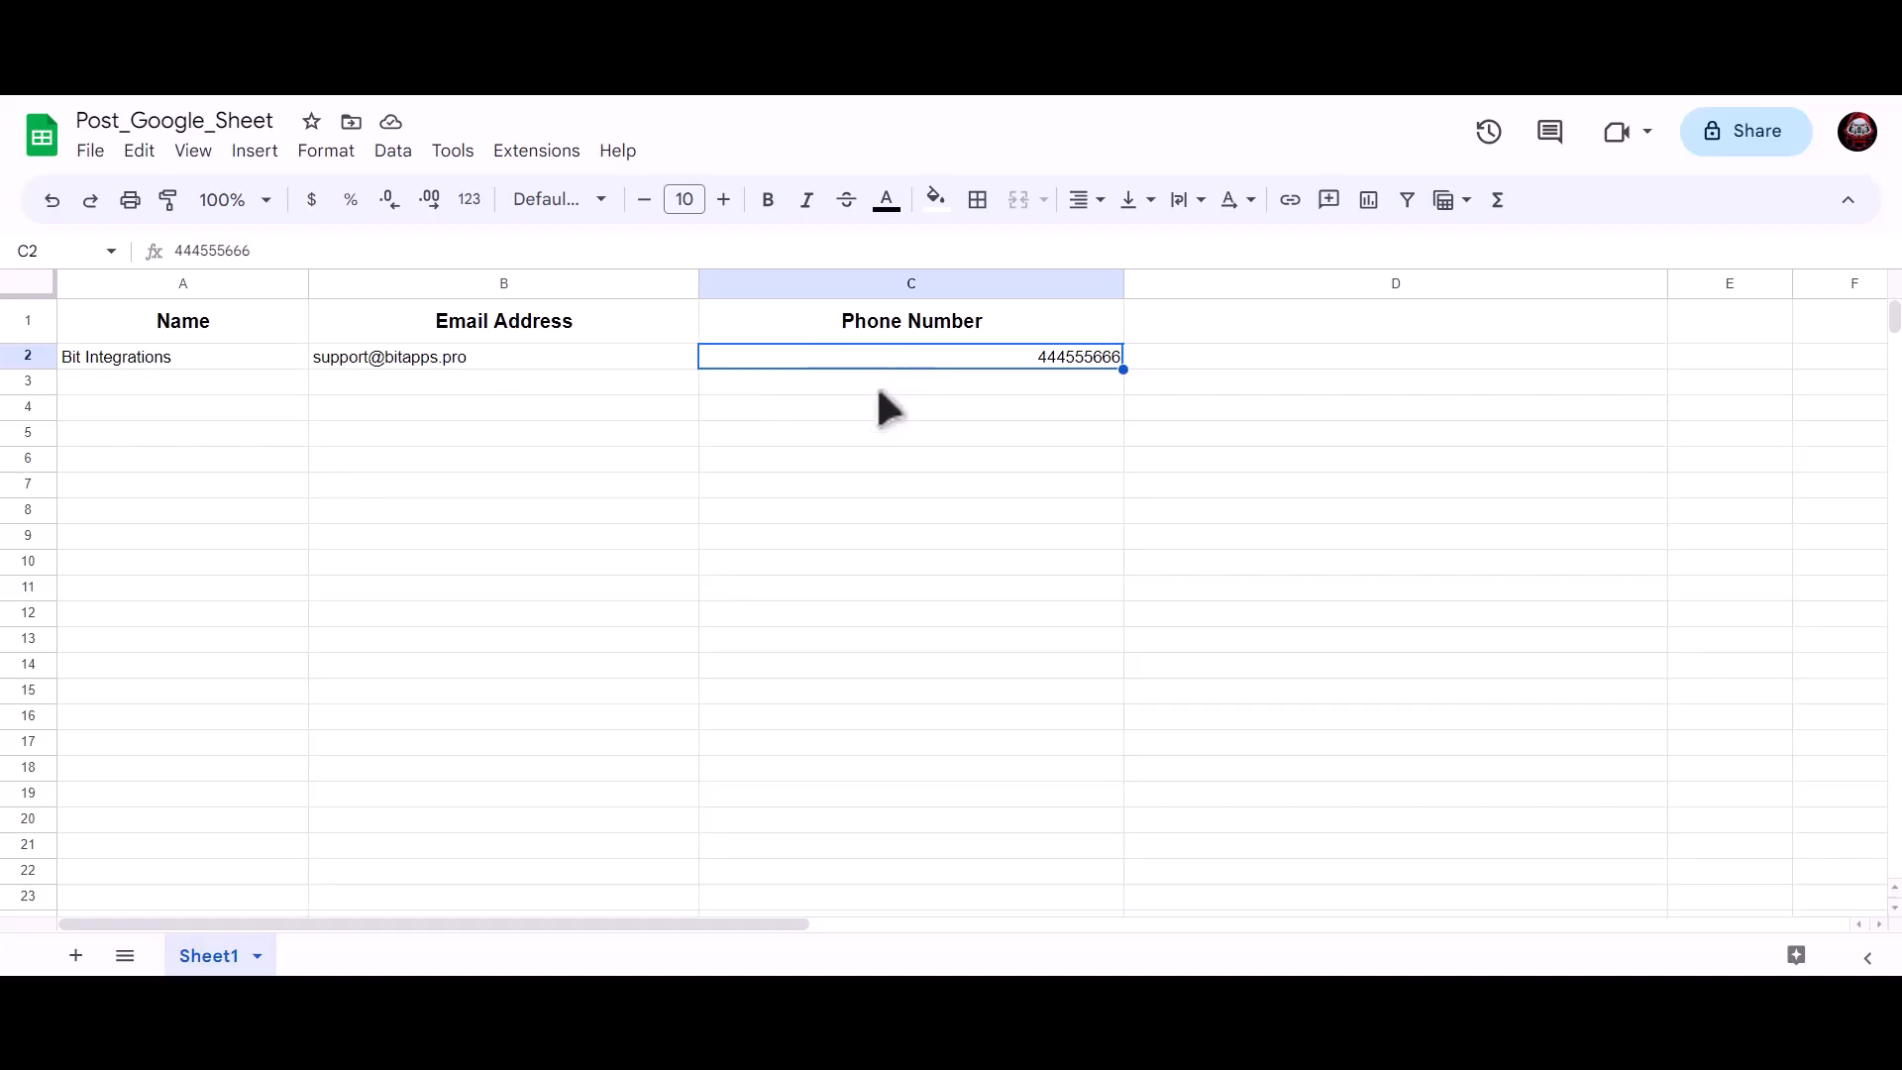
left_click(551, 458)
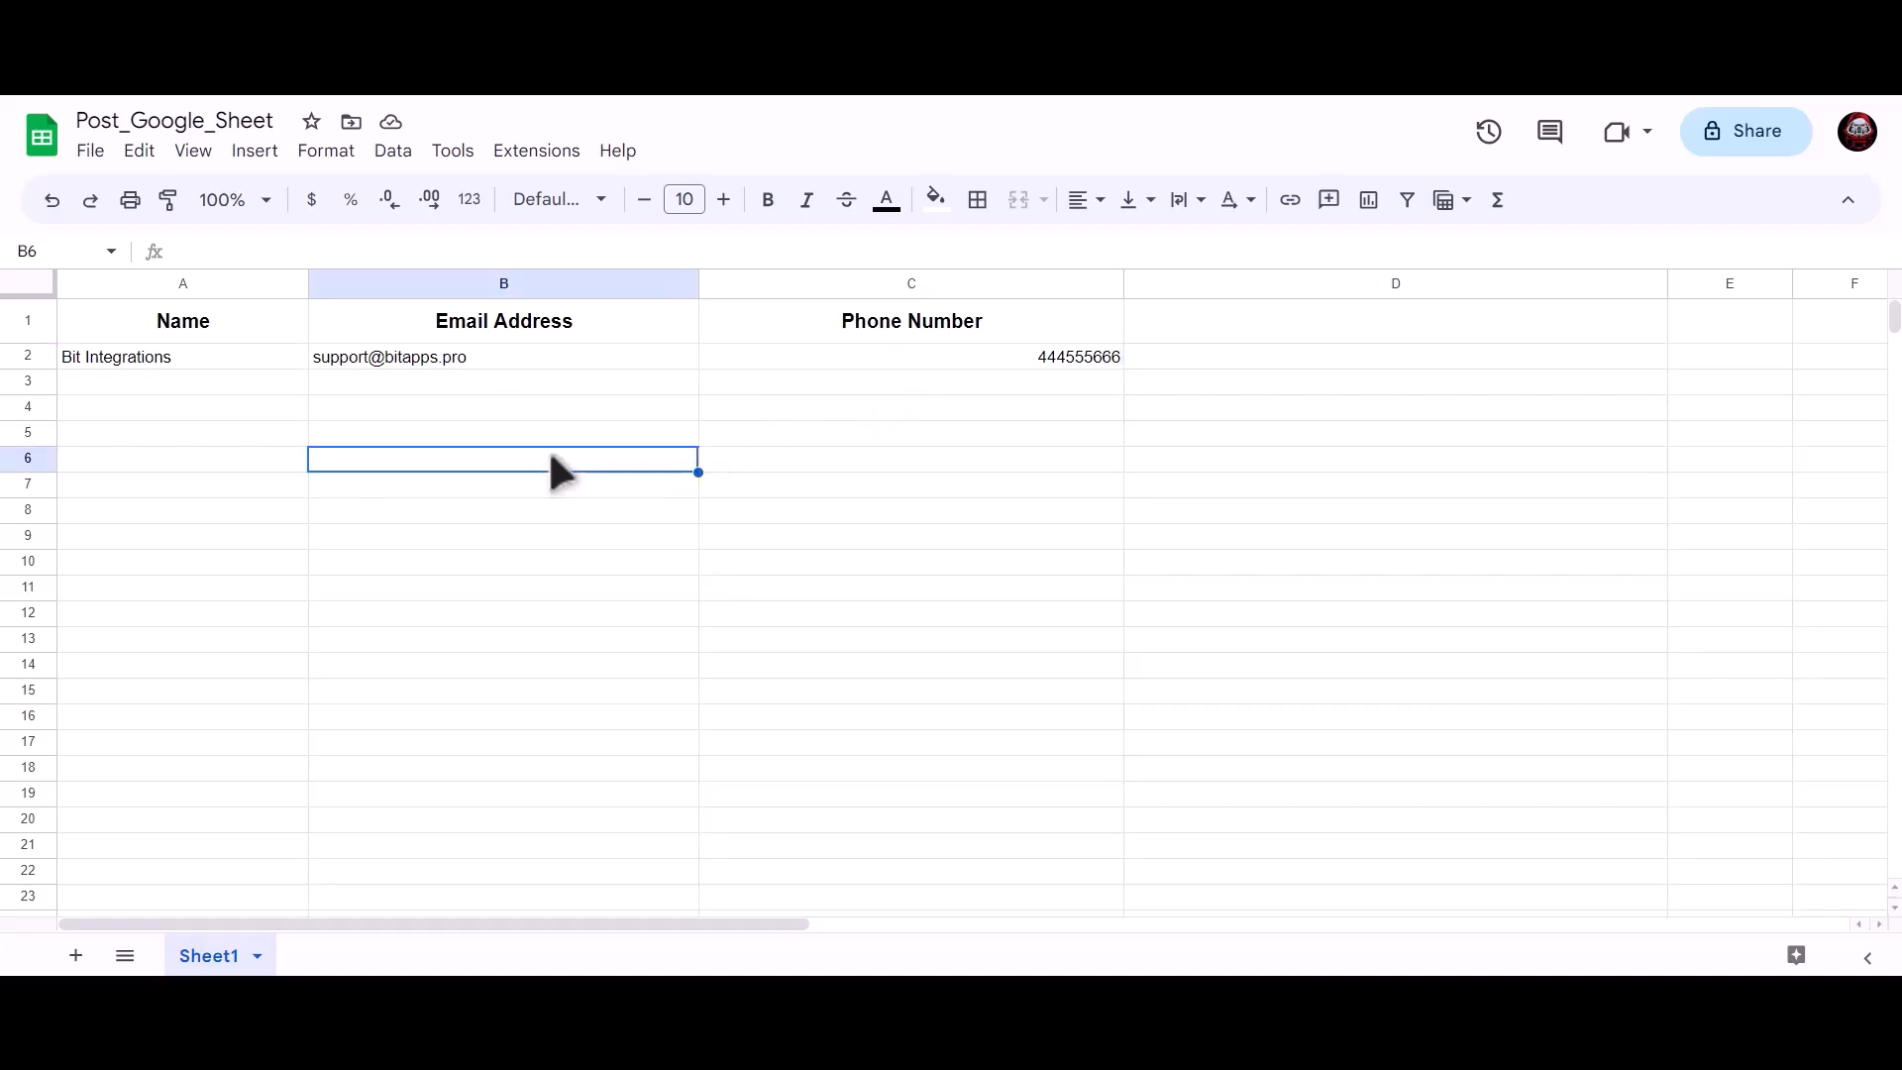